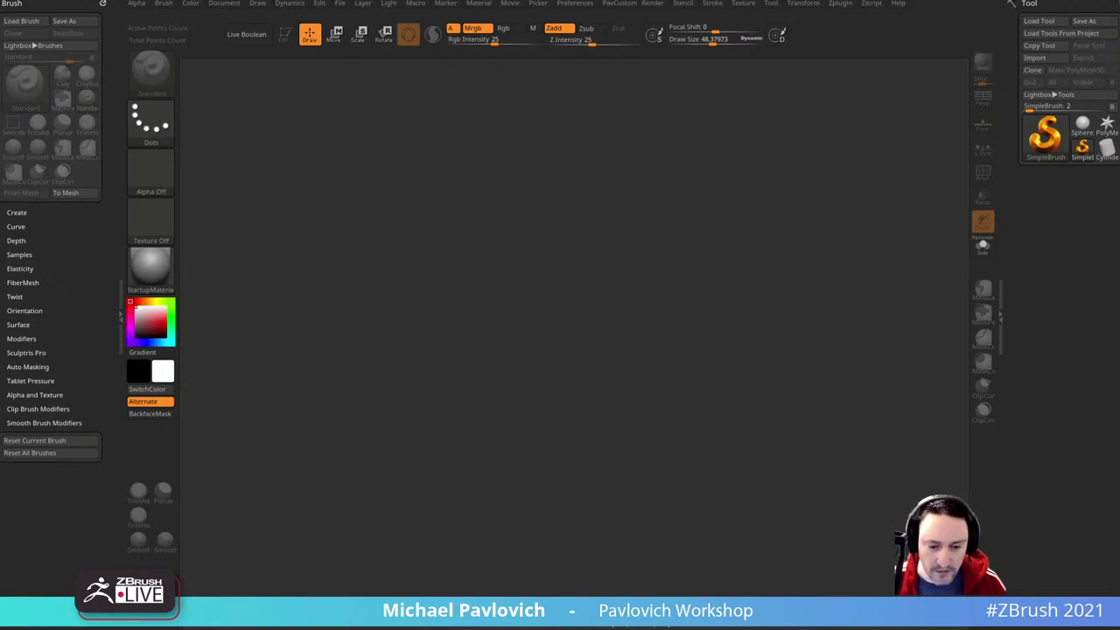
- Bring up the browser and skim the A-Z guide to Irish mythological creatures for ideas
{"action": "left_click_drag", "start_coordinate": [515, 103], "coordinate": [485, 41]}
{"action": "scroll", "coordinate": [470, 289], "scroll_direction": "down", "scroll_amount": 5}
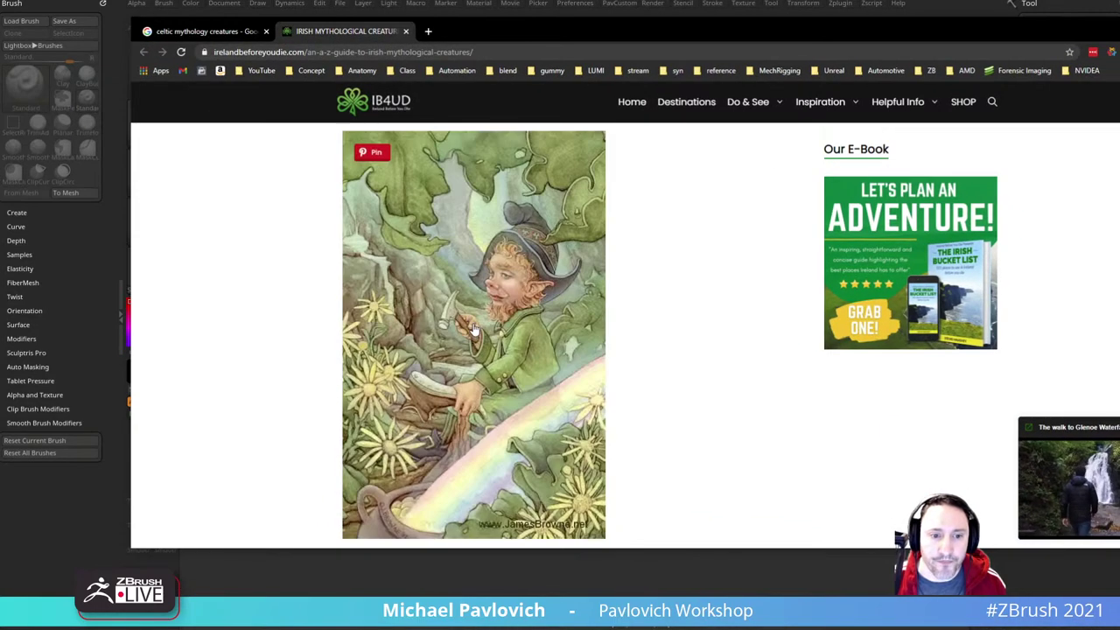
{"action": "scroll", "coordinate": [470, 457], "scroll_direction": "down", "scroll_amount": 4}
{"action": "scroll", "coordinate": [483, 449], "scroll_direction": "down", "scroll_amount": 15}
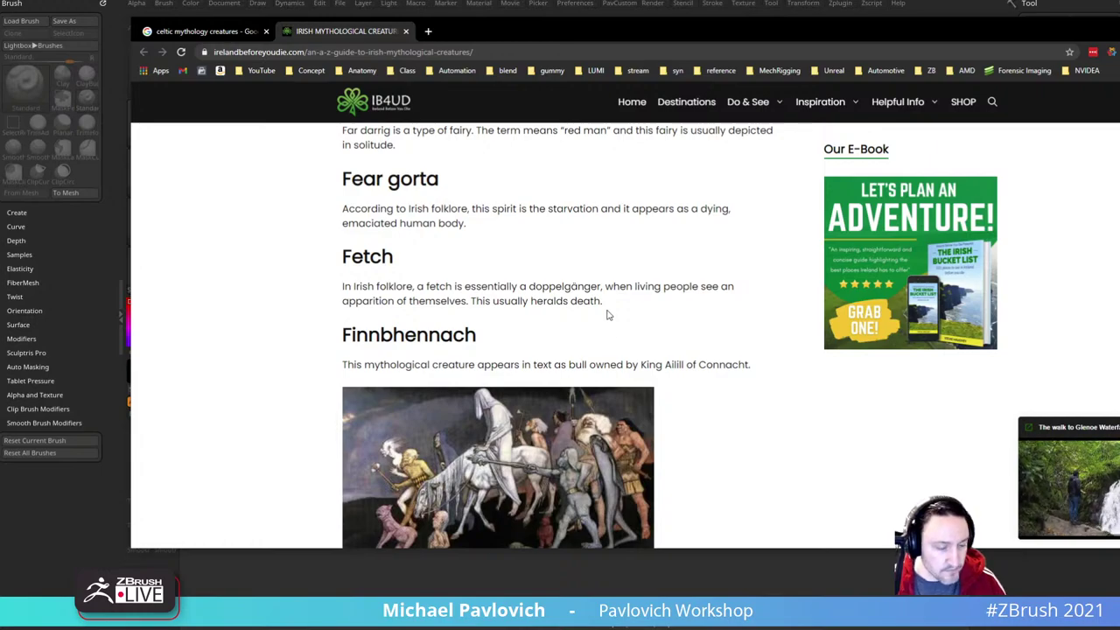
{"action": "scroll", "coordinate": [607, 314], "scroll_direction": "up", "scroll_amount": 8}
{"action": "scroll", "coordinate": [586, 315], "scroll_direction": "up", "scroll_amount": 10}
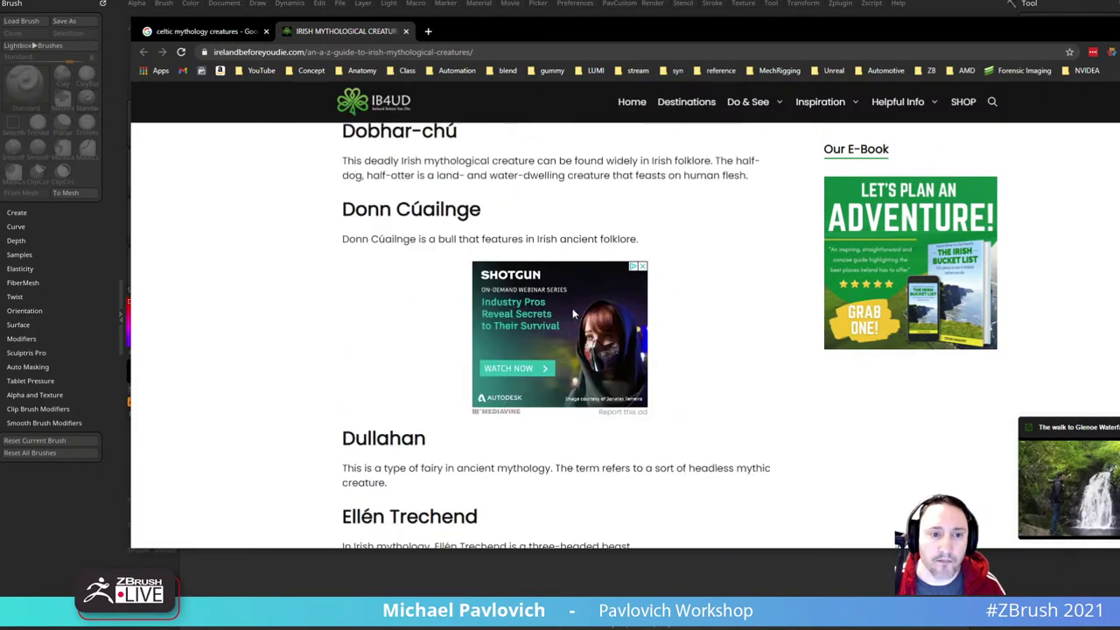
{"action": "scroll", "coordinate": [573, 313], "scroll_direction": "up", "scroll_amount": 10}
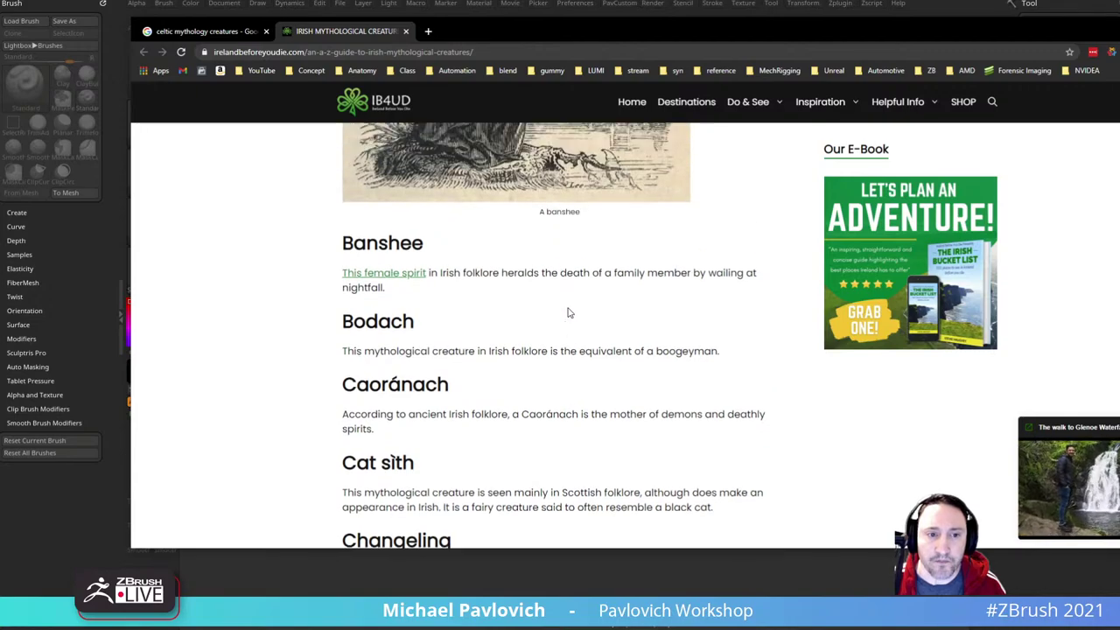
{"action": "scroll", "coordinate": [573, 313], "scroll_direction": "up", "scroll_amount": 10}
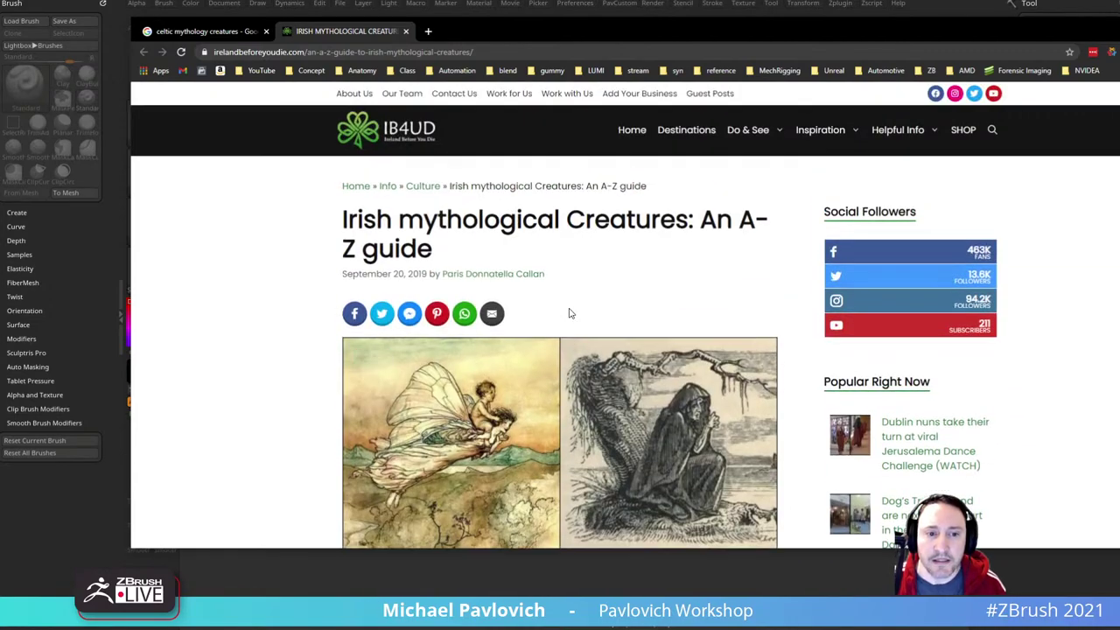
- Read the guide's creature entries from Banshee down to Sluagh and move the browser out of the workspace
{"action": "scroll", "coordinate": [565, 315], "scroll_direction": "down", "scroll_amount": 10}
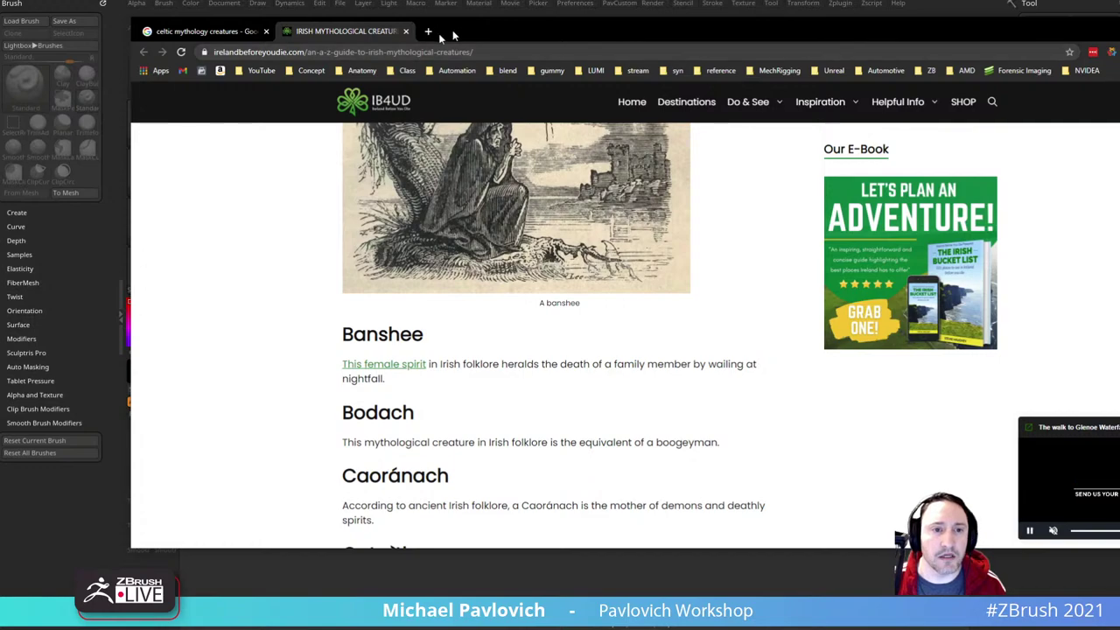
{"action": "left_click_drag", "start_coordinate": [452, 30], "coordinate": [381, 54]}
{"action": "scroll", "coordinate": [371, 265], "scroll_direction": "down", "scroll_amount": 4}
{"action": "scroll", "coordinate": [371, 265], "scroll_direction": "down", "scroll_amount": 12}
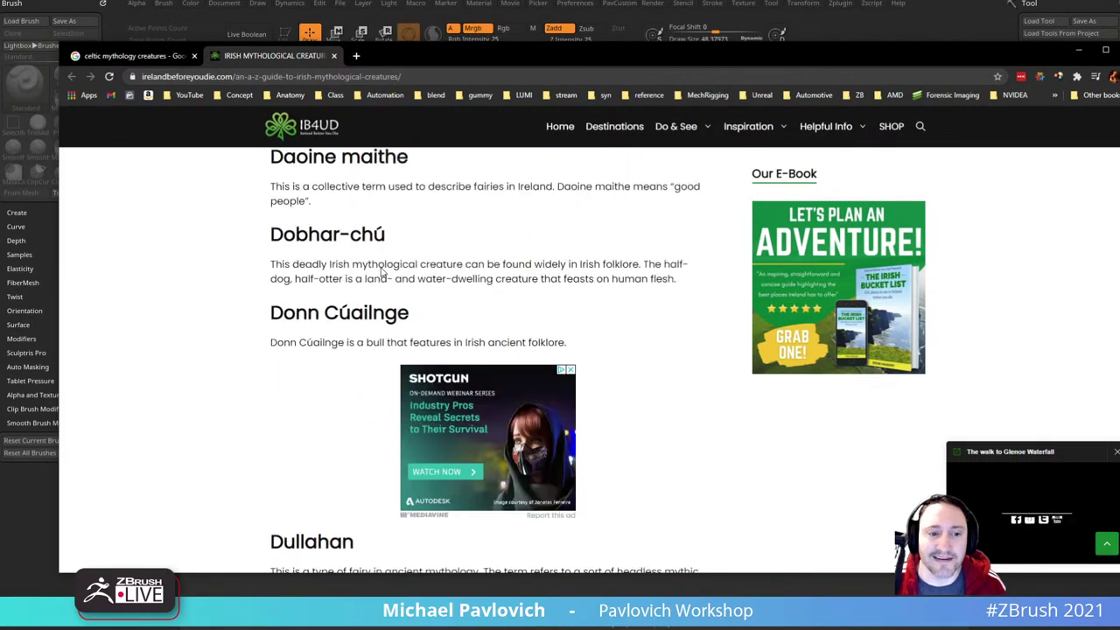
{"action": "scroll", "coordinate": [373, 265], "scroll_direction": "down", "scroll_amount": 15}
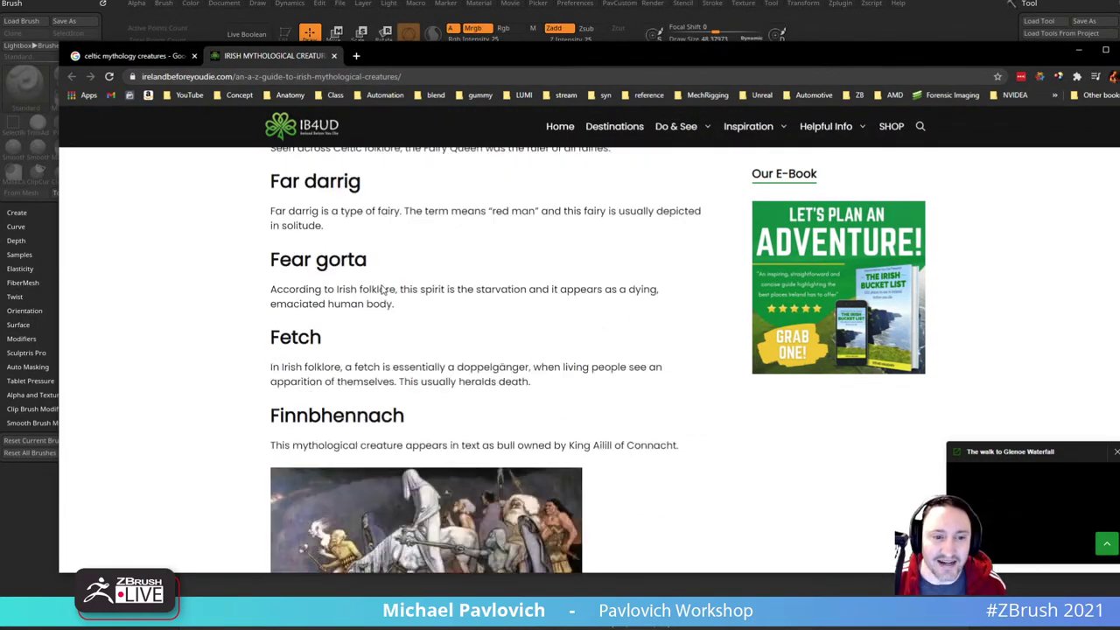
{"action": "scroll", "coordinate": [381, 290], "scroll_direction": "down", "scroll_amount": 15}
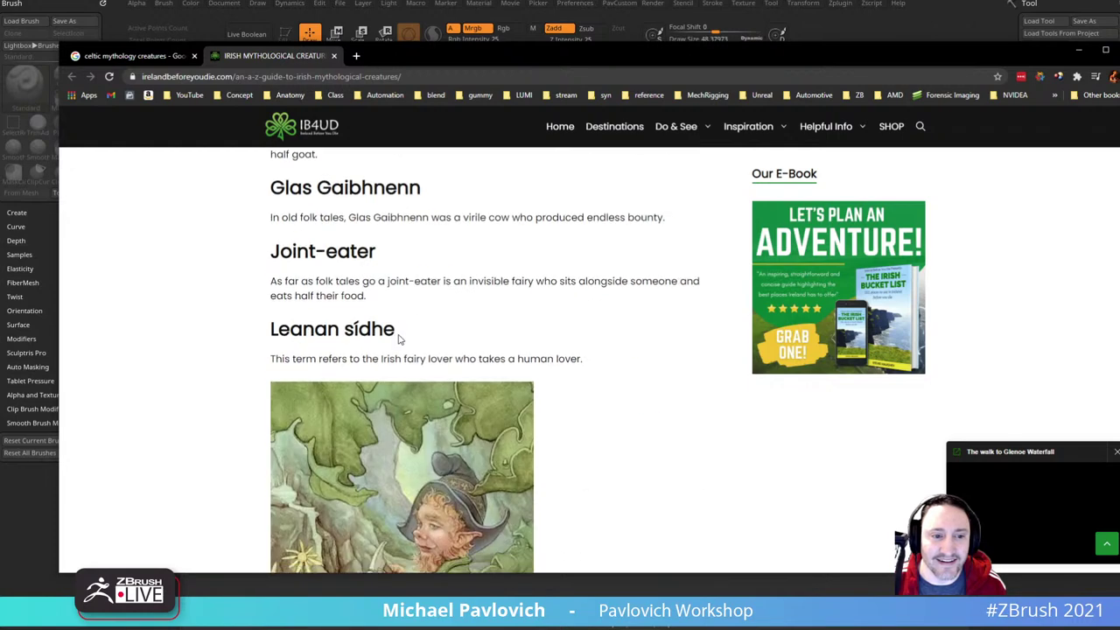
{"action": "scroll", "coordinate": [405, 344], "scroll_direction": "down", "scroll_amount": 4}
{"action": "scroll", "coordinate": [403, 314], "scroll_direction": "up", "scroll_amount": 4}
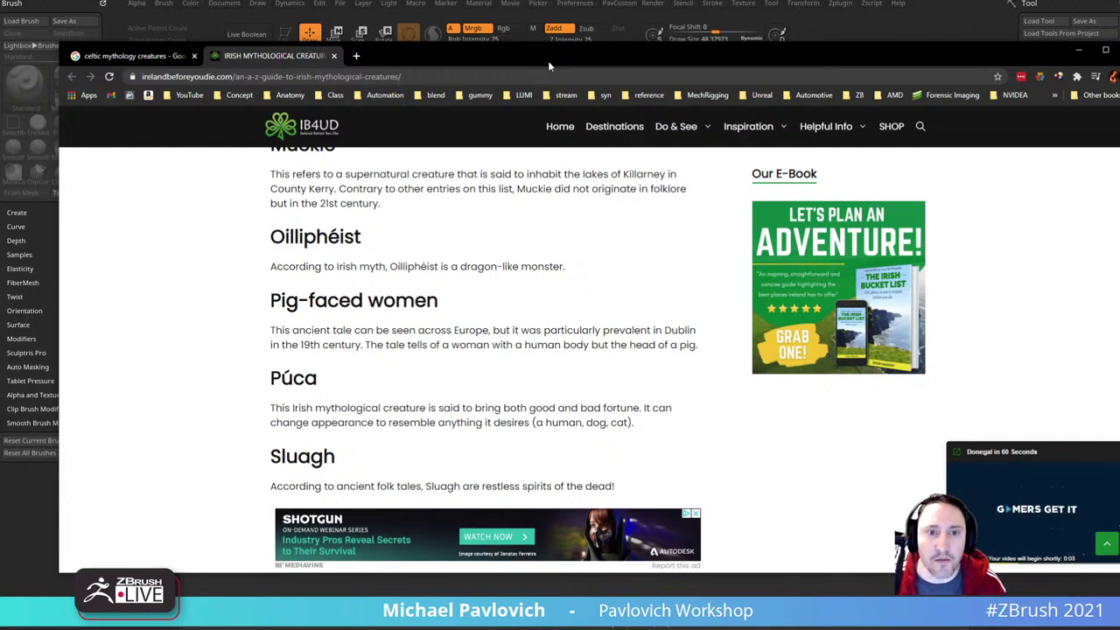
{"action": "left_click_drag", "start_coordinate": [552, 60], "coordinate": [1118, 60]}
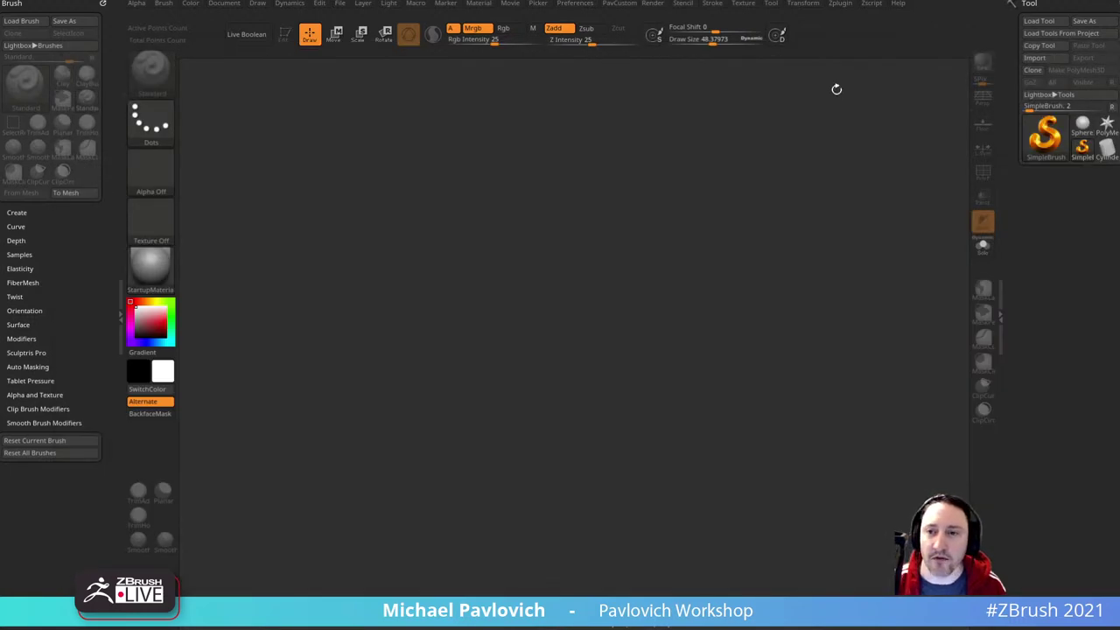
- Load the saved BebopBlockout character tool and frame the whole figure
{"action": "left_click", "coordinate": [1039, 21]}
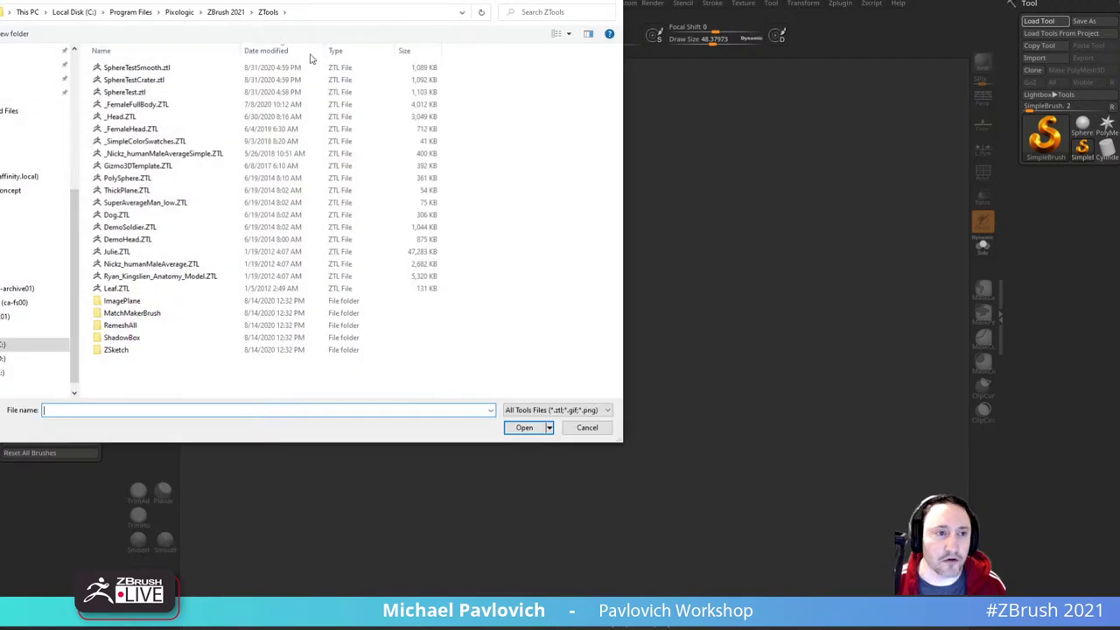
{"action": "scroll", "coordinate": [35, 175], "scroll_direction": "up", "scroll_amount": 5}
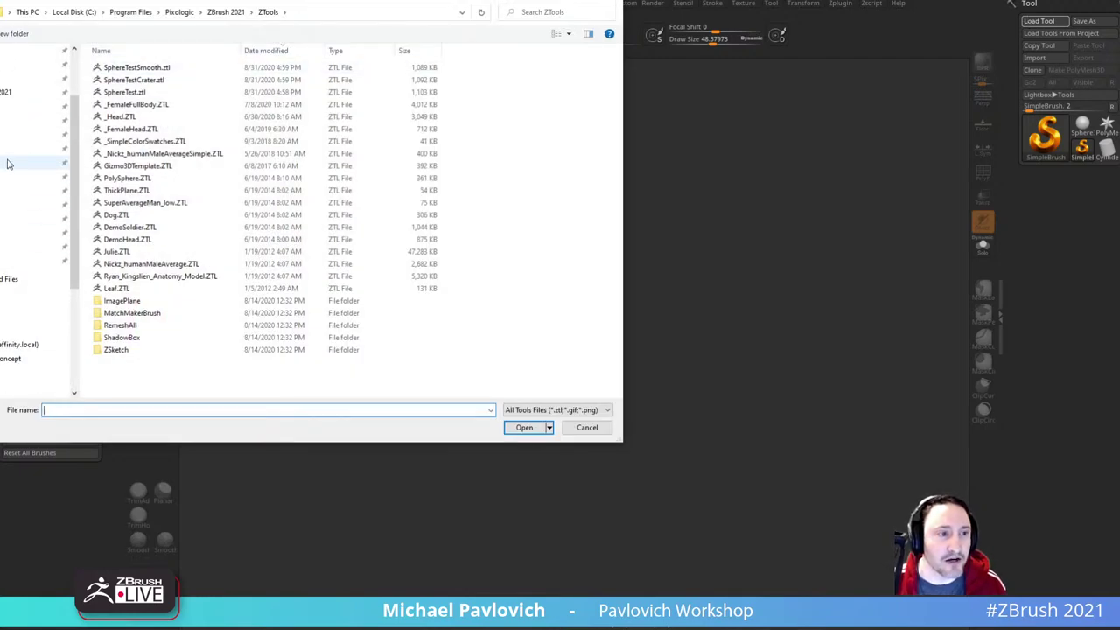
{"action": "left_click", "coordinate": [4, 78]}
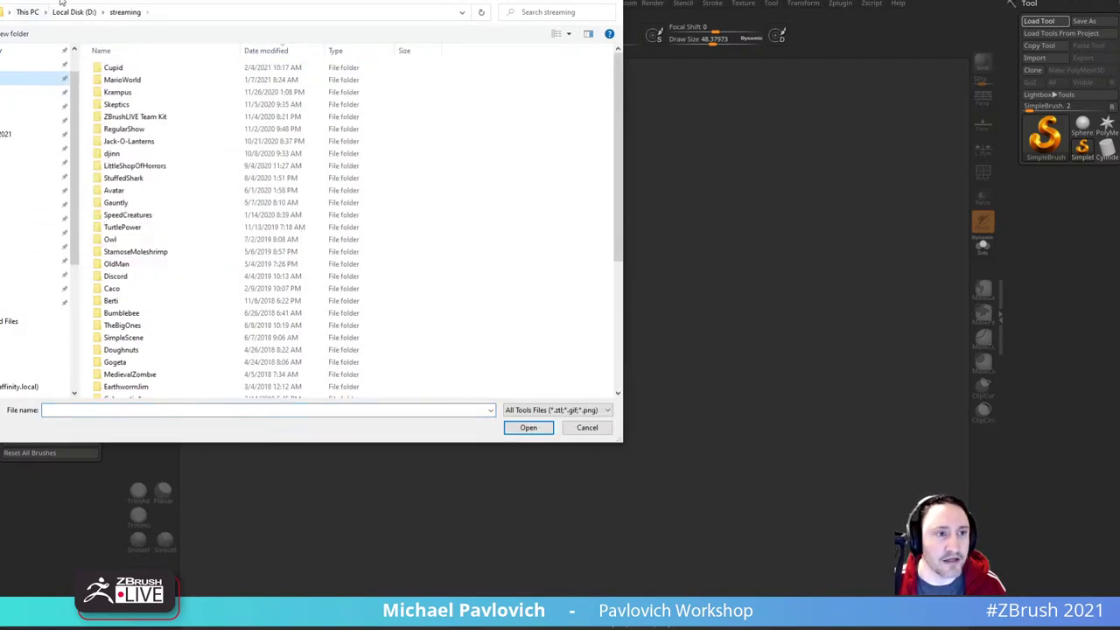
{"action": "left_click_drag", "start_coordinate": [64, 1], "coordinate": [0, 75]}
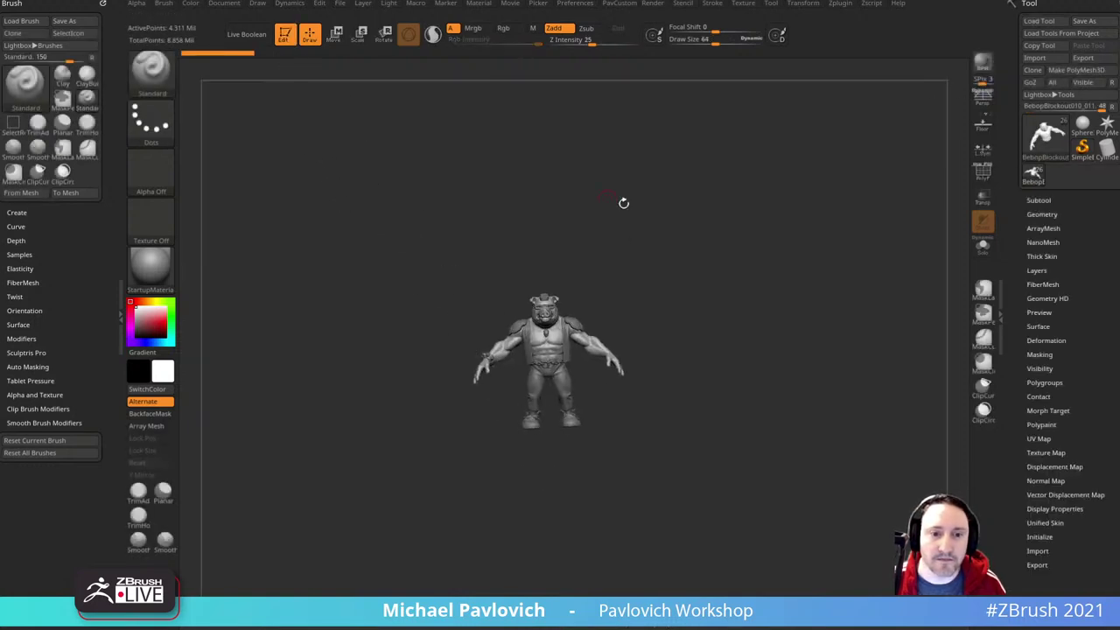
{"action": "key", "text": "f"}
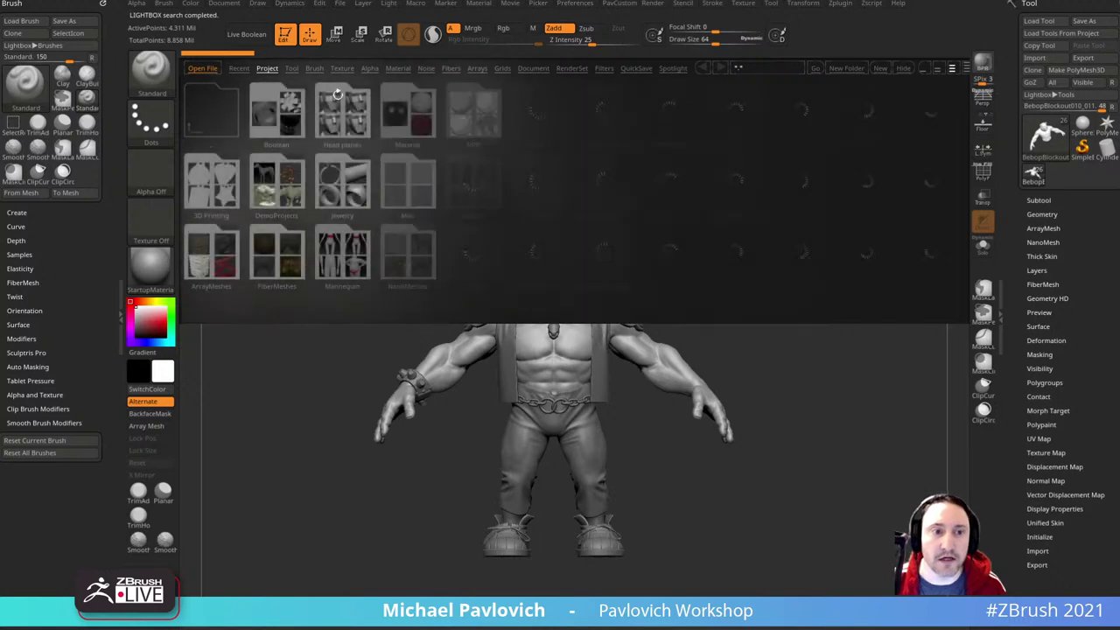
- Browse the Lightbox tools, then load the Body_Female tool and open its Geometry settings
{"action": "left_click", "coordinate": [291, 67]}
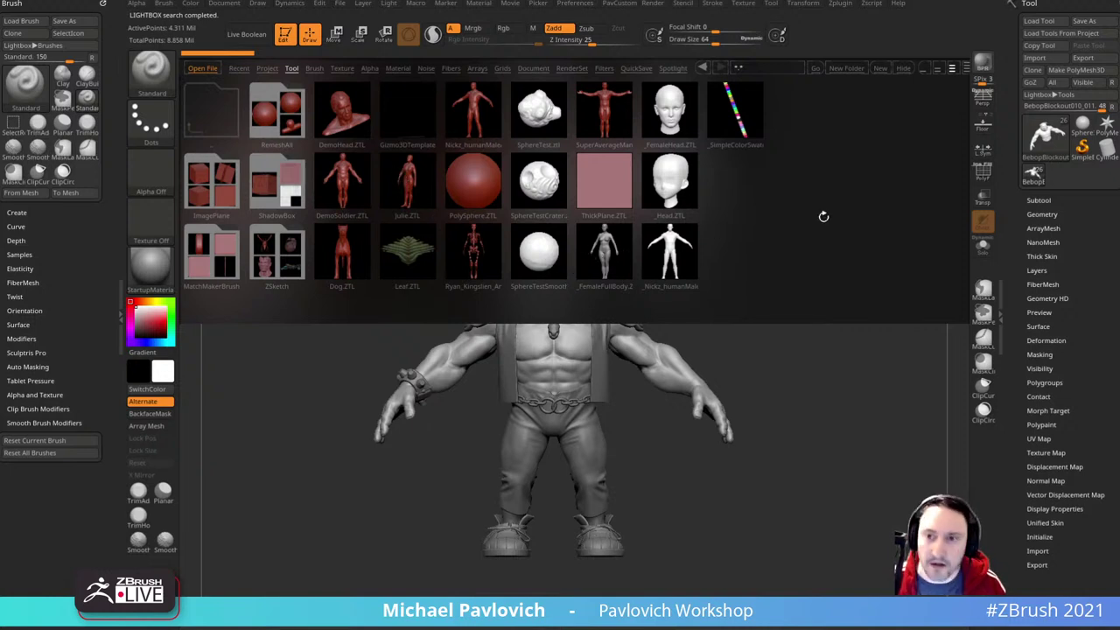
{"action": "key", "text": "comma"}
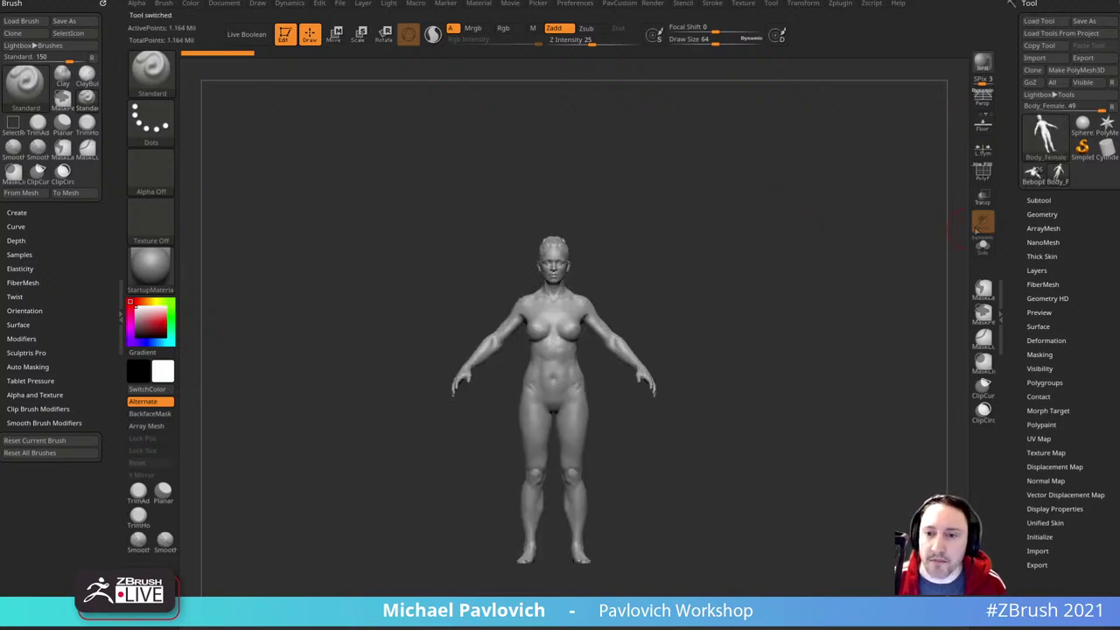
{"action": "left_click", "coordinate": [1040, 214]}
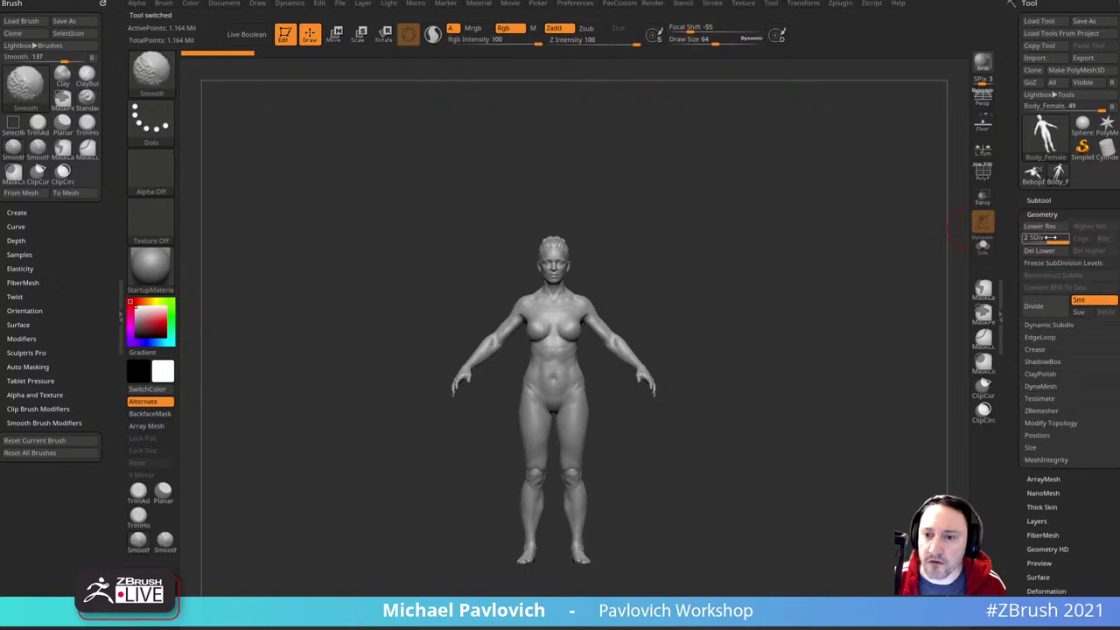
{"action": "left_click_drag", "start_coordinate": [915, 233], "coordinate": [802, 271]}
- Switch back to the Bebop character and select its BebopBlockout010_011 subtool, with the subtool list open
{"action": "left_click", "coordinate": [1033, 174]}
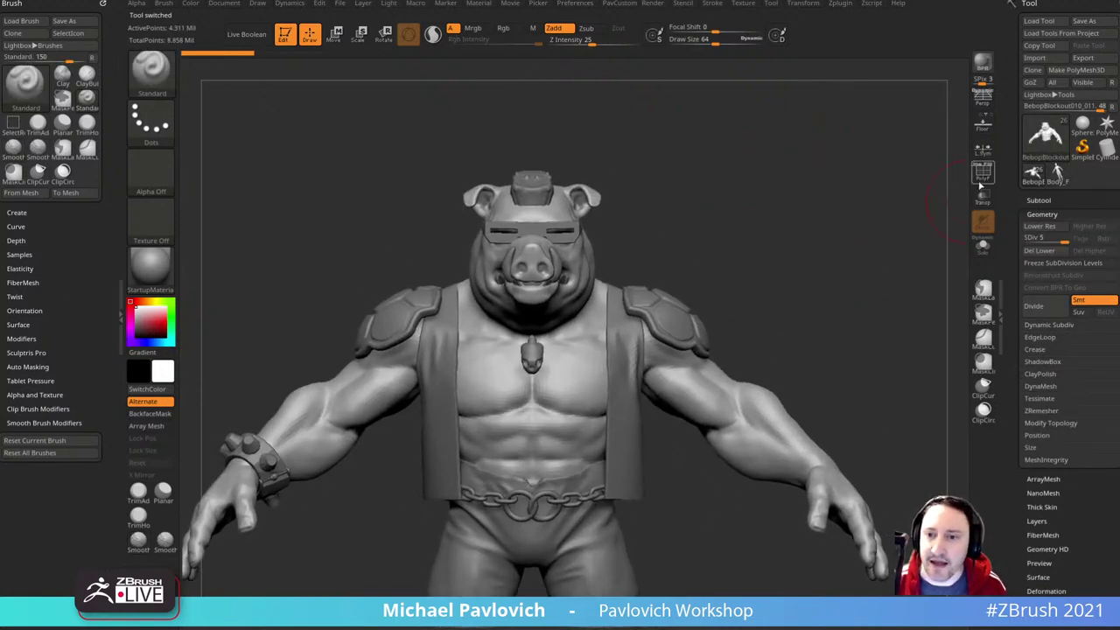
{"action": "left_click", "coordinate": [568, 285], "text": "alt"}
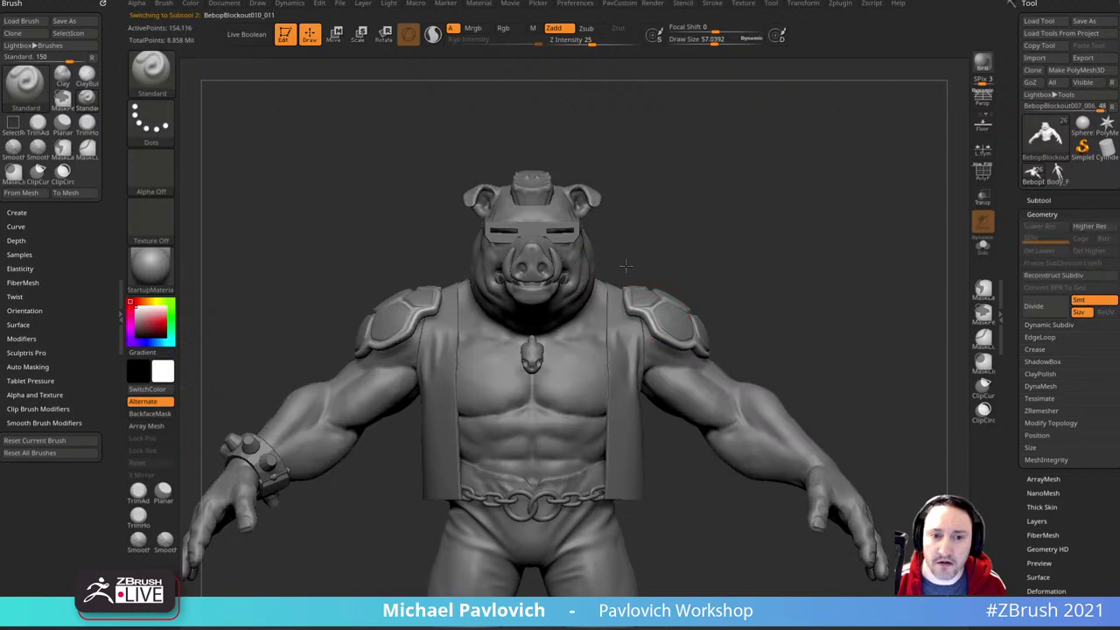
{"action": "left_click", "coordinate": [1038, 201]}
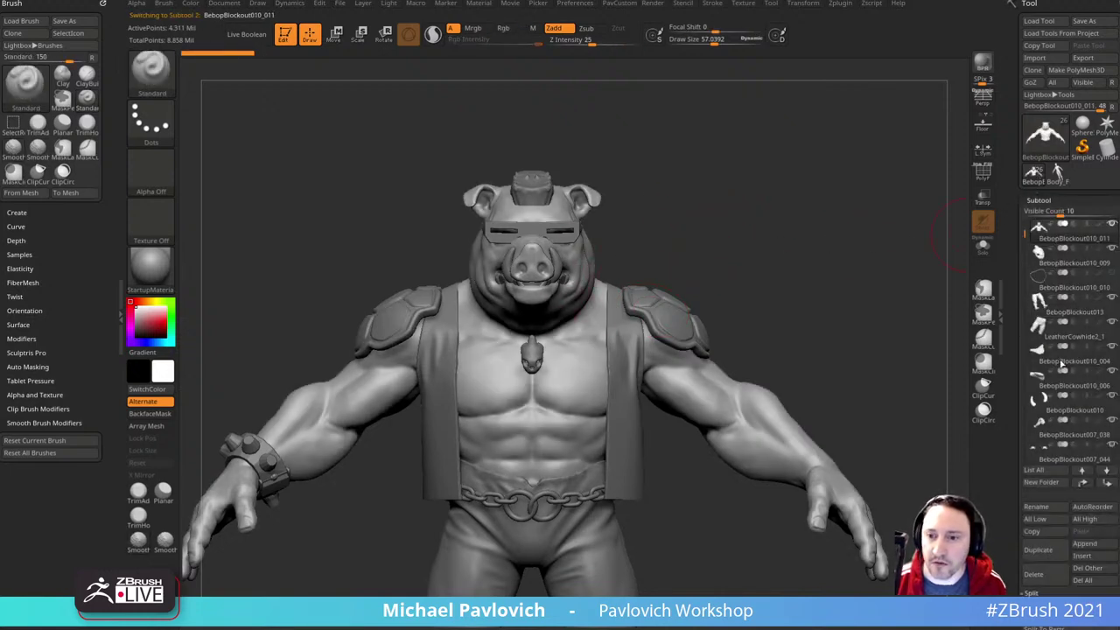
- Solo the body subtool, turn on the polyframe and isolate the pig head's polygroup
{"action": "left_click", "coordinate": [982, 246]}
{"action": "left_click_drag", "start_coordinate": [927, 258], "coordinate": [845, 250]}
{"action": "key", "text": "shift+f"}
{"action": "mouse_move", "coordinate": [740, 248]}
{"action": "left_mouse_down"}
{"action": "mouse_move", "coordinate": [830, 234]}
{"action": "mouse_move", "coordinate": [783, 263]}
{"action": "left_mouse_up"}
{"action": "left_click", "coordinate": [525, 232], "text": "ctrl+shift"}
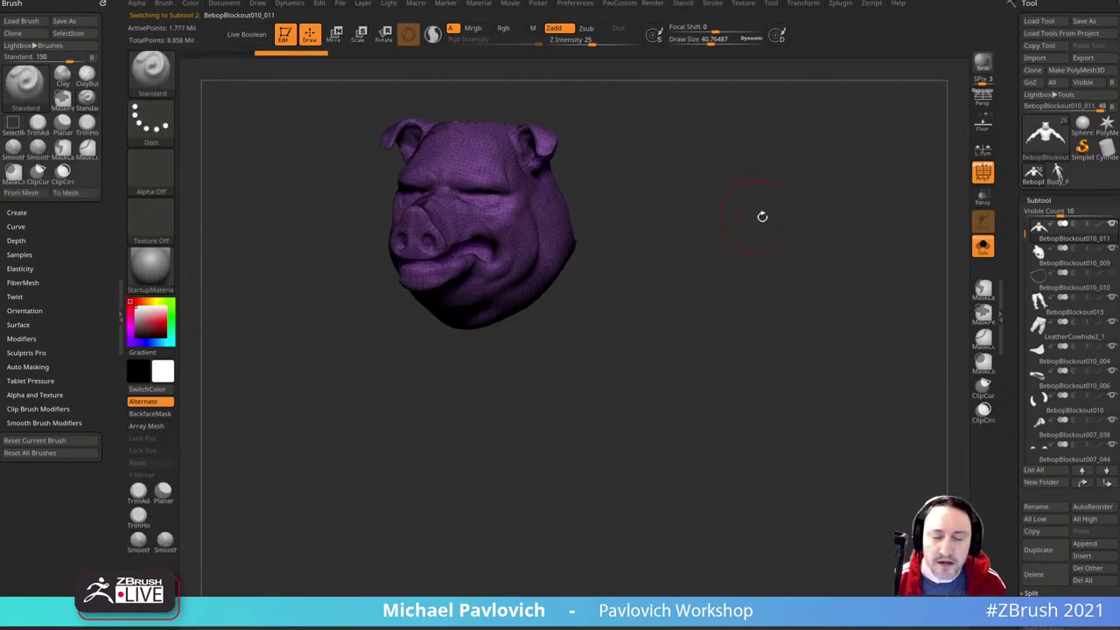
{"action": "mouse_move", "coordinate": [762, 217]}
{"action": "left_mouse_down"}
{"action": "mouse_move", "coordinate": [446, 225]}
{"action": "mouse_move", "coordinate": [773, 218]}
{"action": "left_mouse_up"}
{"action": "left_click_drag", "start_coordinate": [825, 251], "coordinate": [891, 259]}
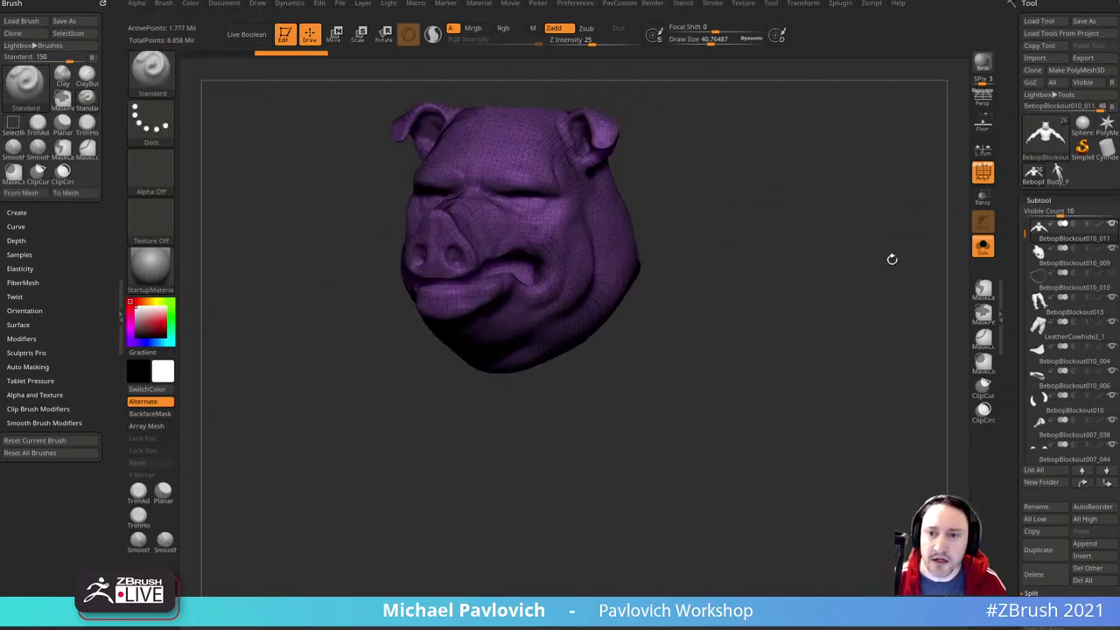
- Examine the isolated head's topology at different subdivision levels, finishing at SDiv 5
{"action": "left_click_drag", "start_coordinate": [1009, 241], "coordinate": [995, 124]}
{"action": "mouse_move", "coordinate": [1038, 207]}
{"action": "left_mouse_down"}
{"action": "mouse_move", "coordinate": [1012, 209]}
{"action": "mouse_move", "coordinate": [1071, 209]}
{"action": "left_mouse_up"}
{"action": "mouse_move", "coordinate": [736, 176]}
{"action": "left_mouse_down", "text": "alt"}
{"action": "mouse_move", "coordinate": [738, 257]}
{"action": "mouse_move", "coordinate": [719, 264]}
{"action": "left_mouse_up", "text": "alt"}
{"action": "key", "text": "s"}
{"action": "left_click_drag", "start_coordinate": [739, 270], "coordinate": [729, 255], "text": "alt"}
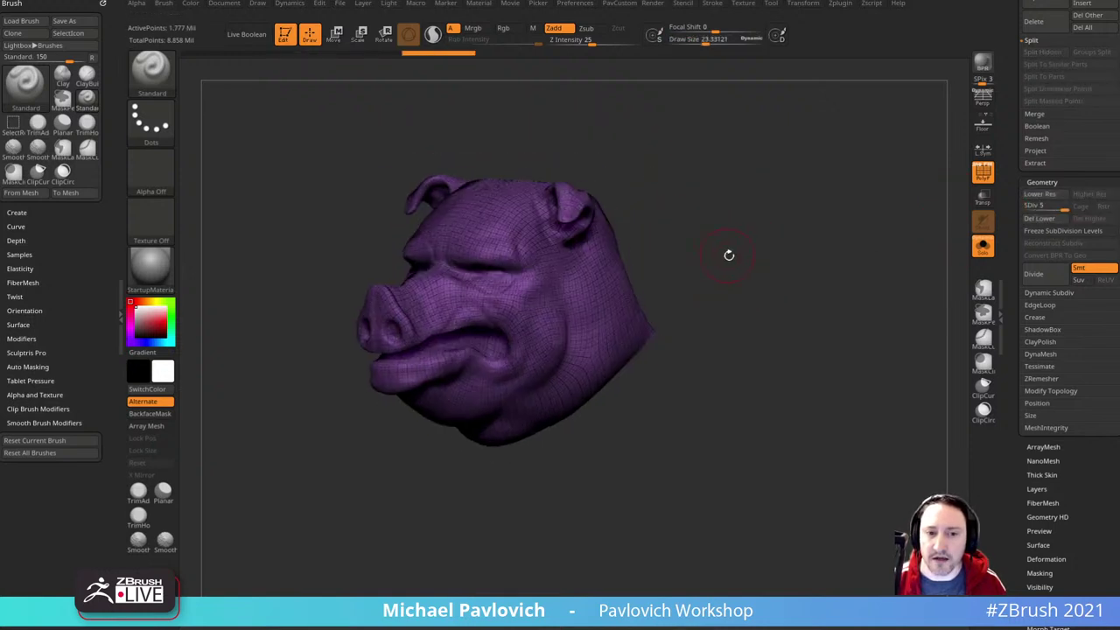
{"action": "left_click", "coordinate": [888, 242], "text": "ctrl"}
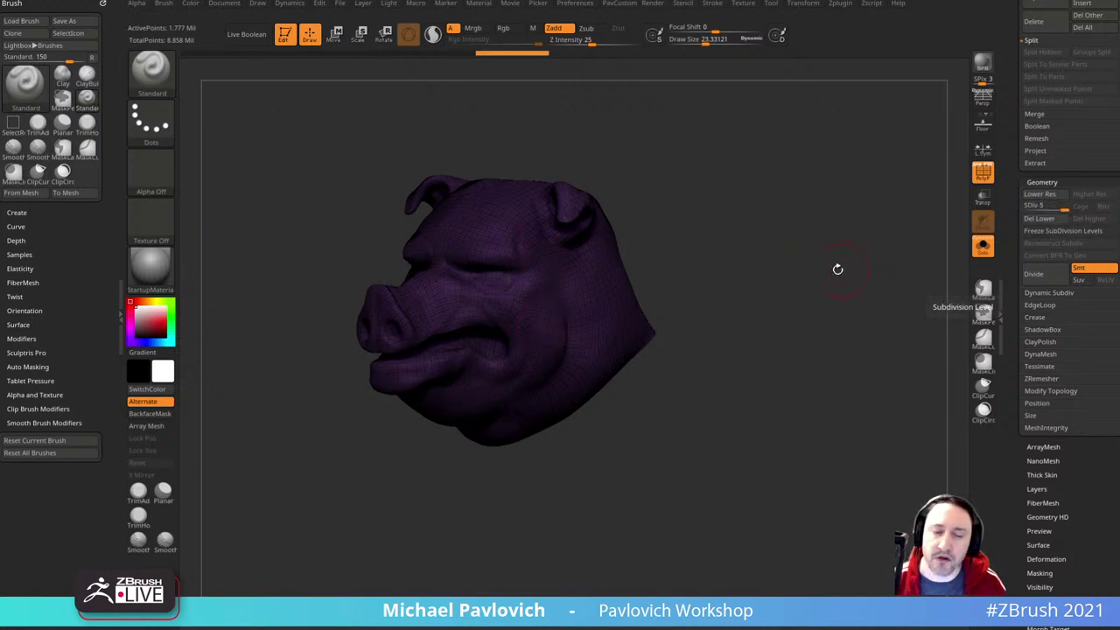
{"action": "left_click_drag", "start_coordinate": [837, 267], "coordinate": [860, 324]}
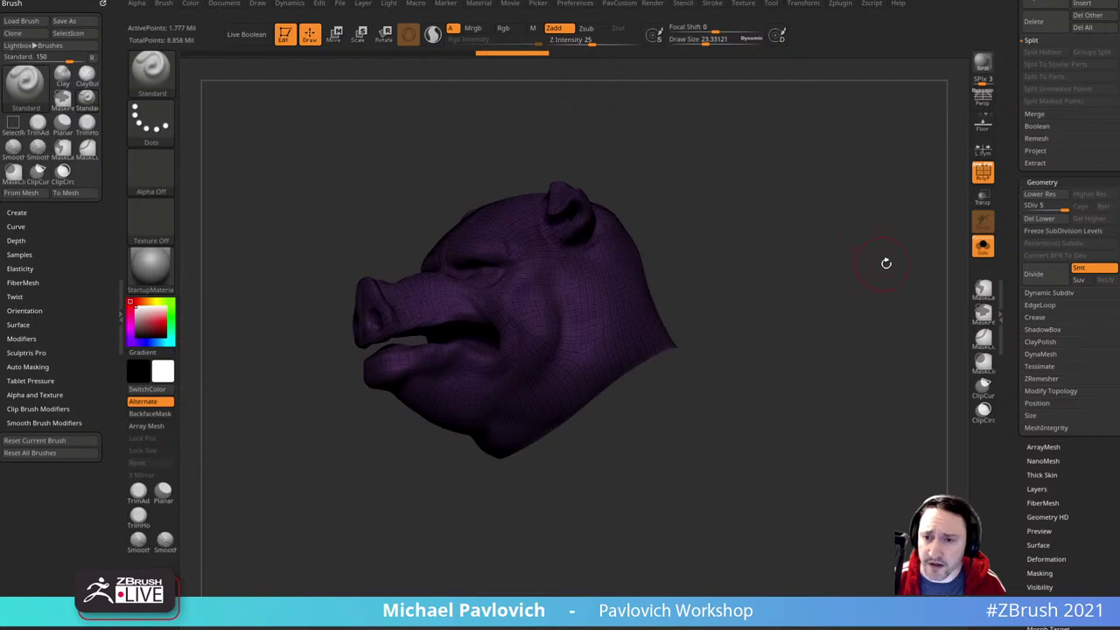
- Delete the lower subdivision levels and the hidden body geometry so that only the head remains
{"action": "left_click", "coordinate": [1041, 219]}
{"action": "key", "text": "space"}
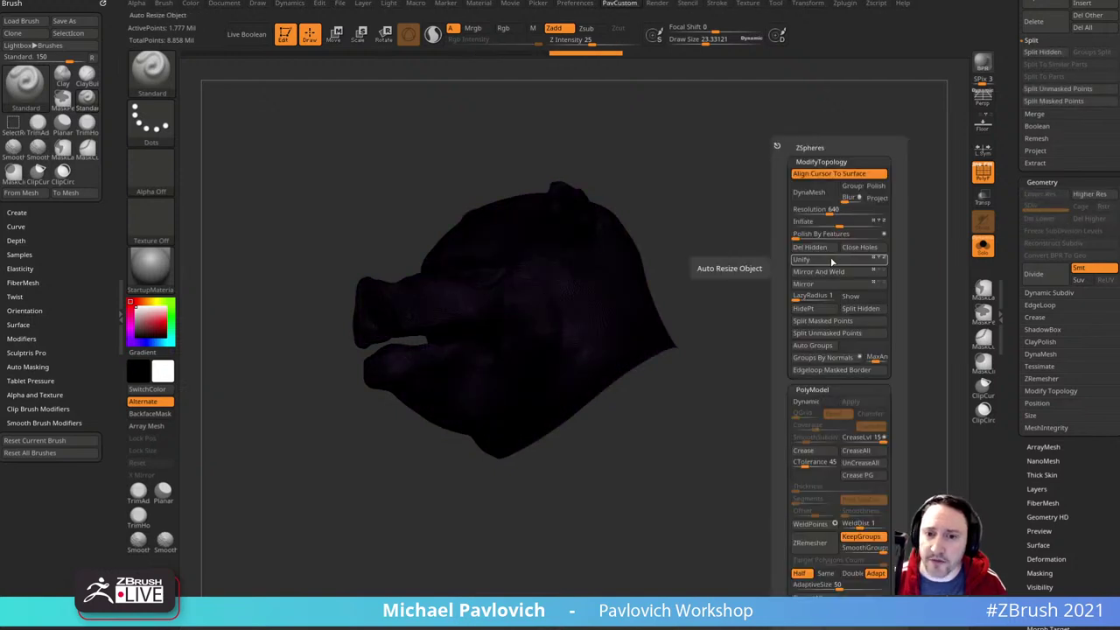
{"action": "left_click", "coordinate": [829, 251]}
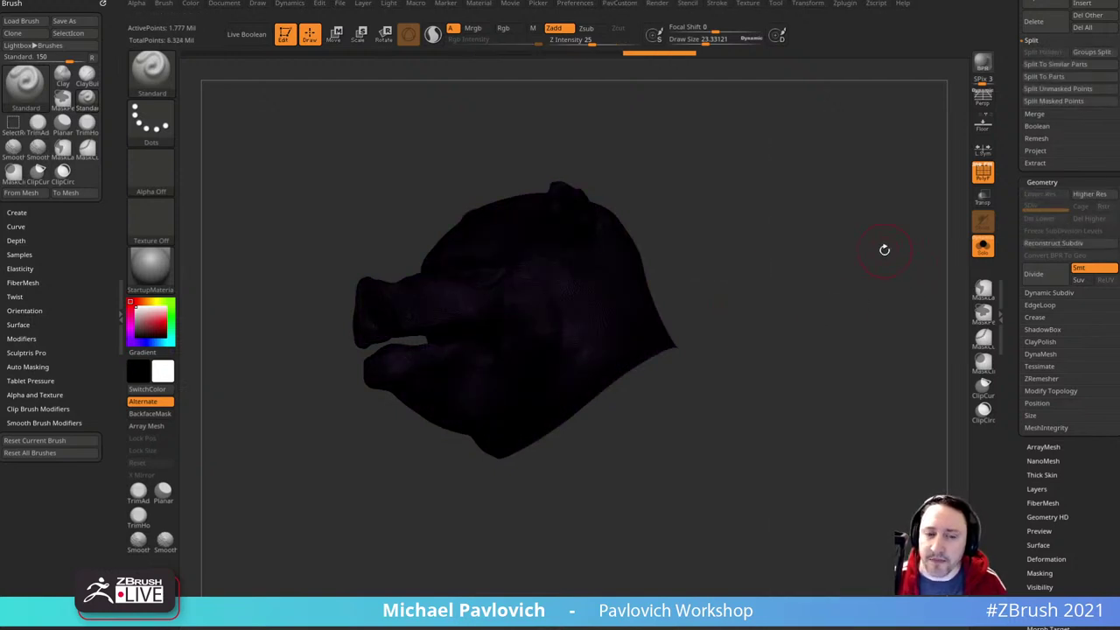
{"action": "left_click_drag", "start_coordinate": [883, 250], "coordinate": [900, 270]}
{"action": "left_click_drag", "start_coordinate": [879, 224], "coordinate": [909, 292], "text": "ctrl"}
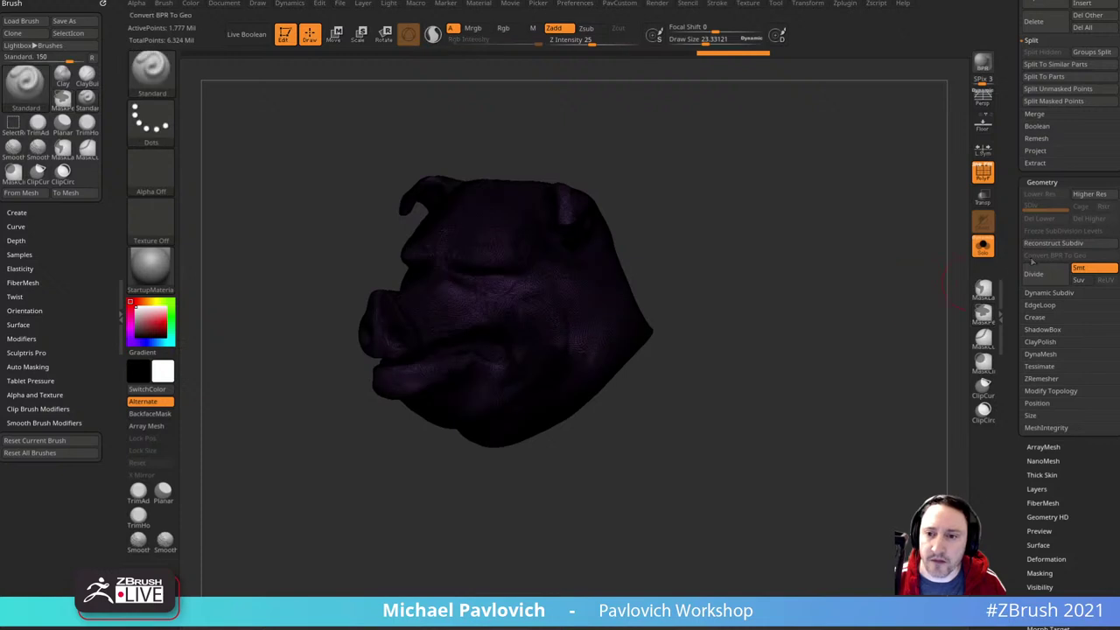
- Reconstruct the head's subdivision levels down to the coarsest possible level and inspect its wireframe around the cheek and neck
{"action": "left_click", "coordinate": [1041, 245]}
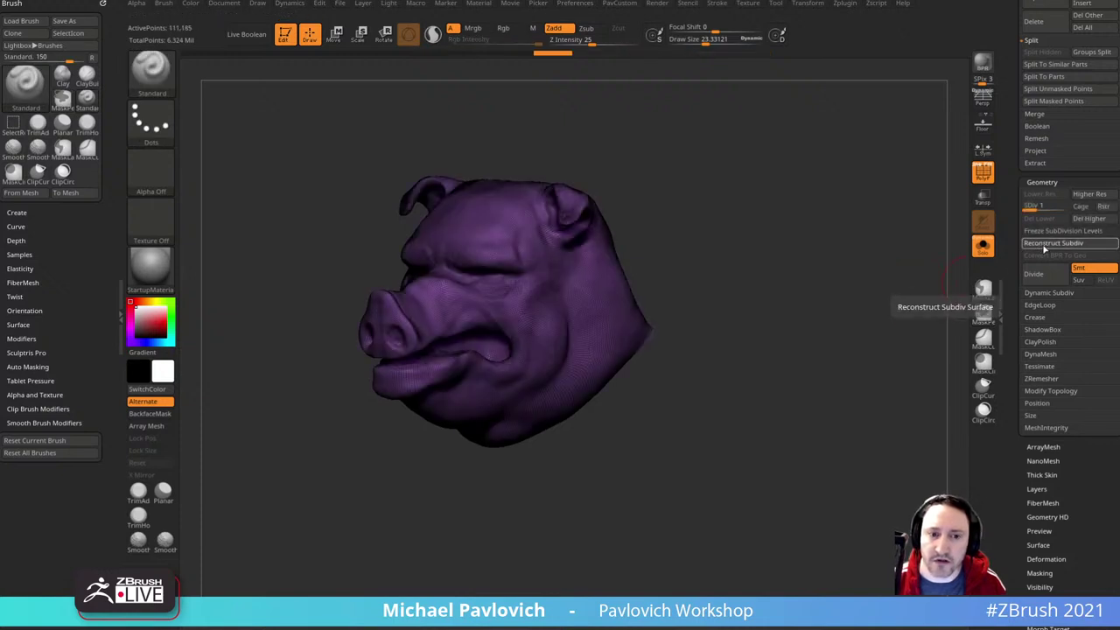
{"action": "left_click", "coordinate": [1043, 249]}
{"action": "left_click", "coordinate": [1044, 250]}
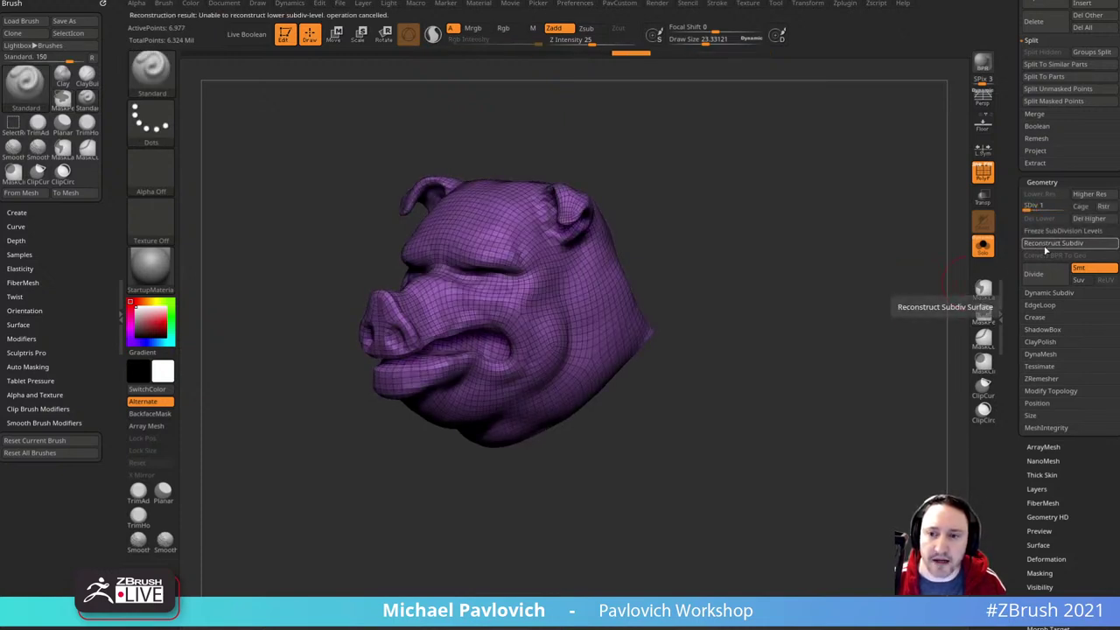
{"action": "left_click_drag", "start_coordinate": [819, 318], "coordinate": [673, 338]}
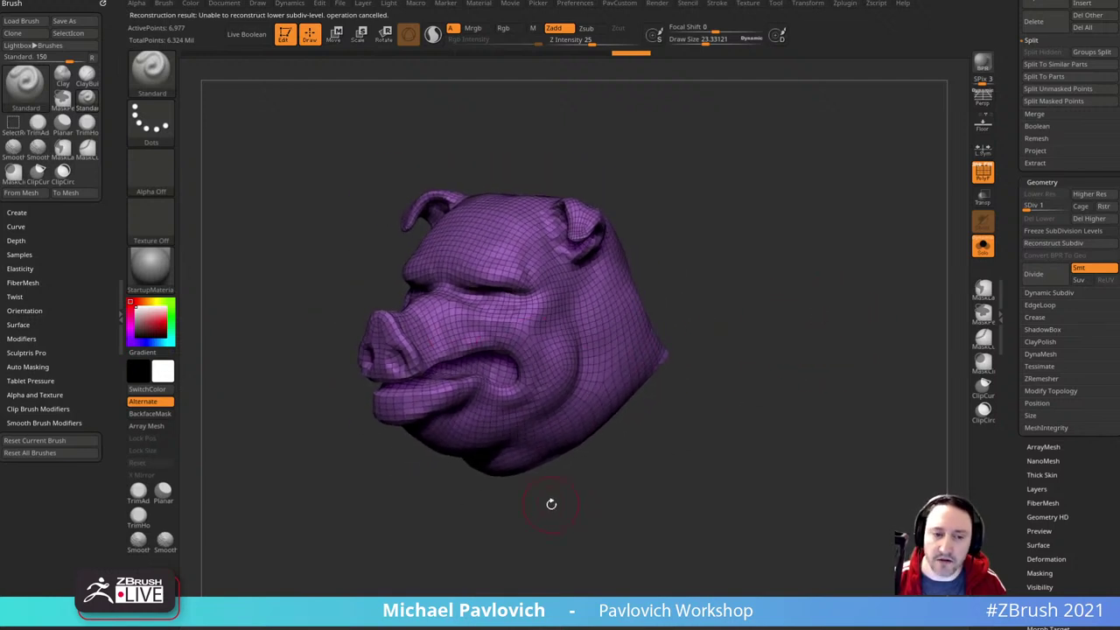
{"action": "left_click_drag", "start_coordinate": [736, 304], "coordinate": [636, 333]}
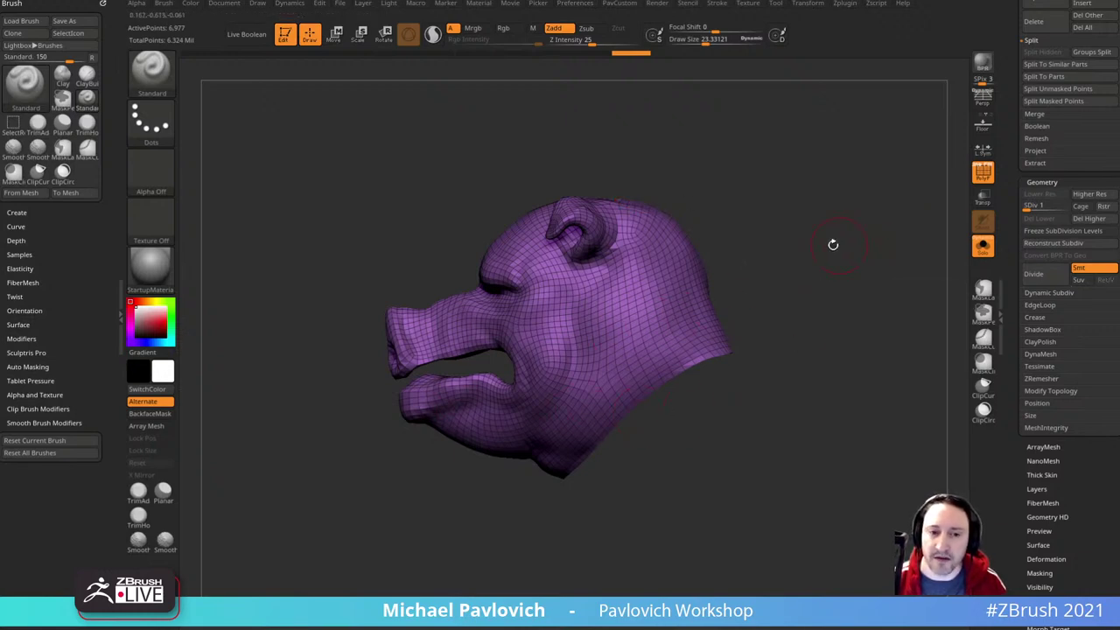
{"action": "left_click_drag", "start_coordinate": [833, 245], "coordinate": [782, 316]}
{"action": "left_click_drag", "start_coordinate": [697, 191], "coordinate": [865, 254]}
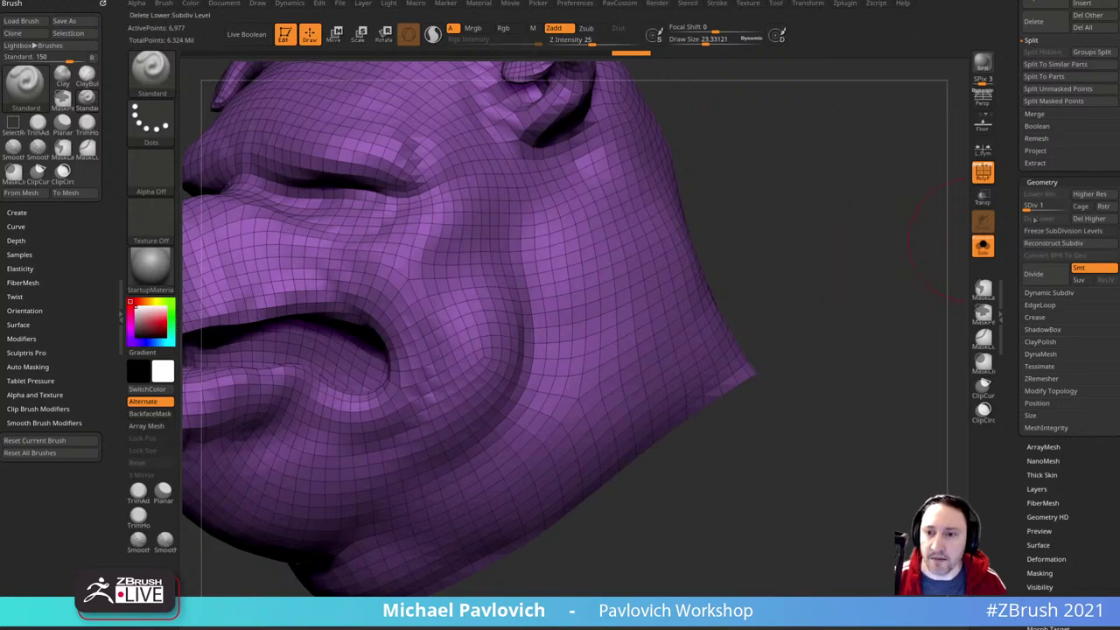
- Return the head to subdivision level 5, turn off the polyframe and examine the sculpted form
{"action": "left_click_drag", "start_coordinate": [1029, 208], "coordinate": [1065, 208]}
{"action": "left_click_drag", "start_coordinate": [904, 248], "coordinate": [814, 271]}
{"action": "left_click", "coordinate": [987, 179]}
{"action": "left_click_drag", "start_coordinate": [853, 305], "coordinate": [730, 371]}
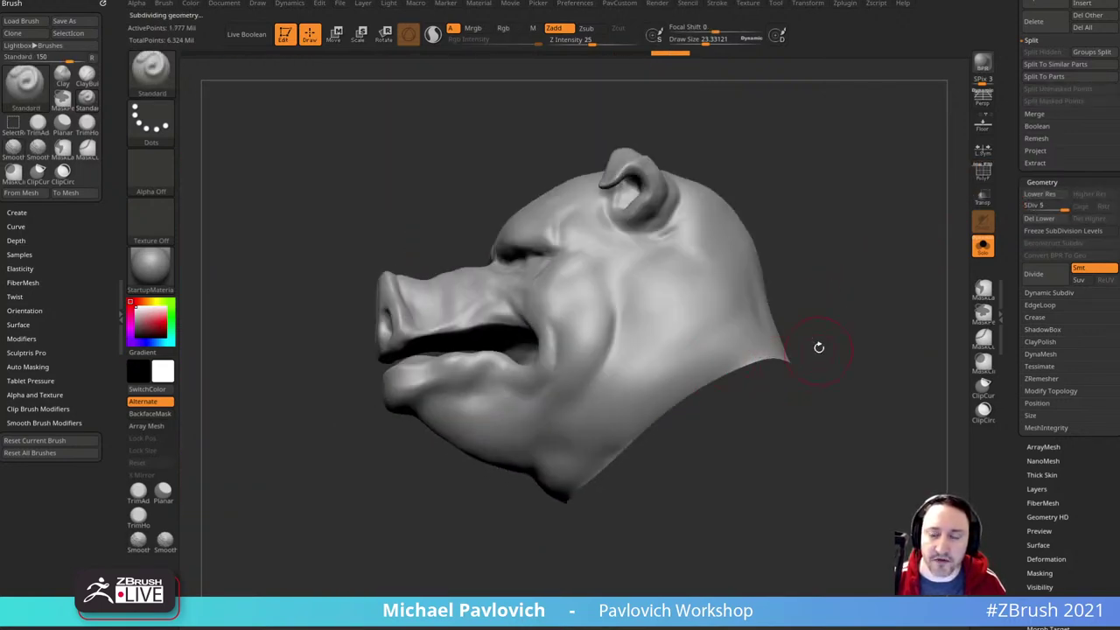
{"action": "left_click_drag", "start_coordinate": [819, 347], "coordinate": [868, 272]}
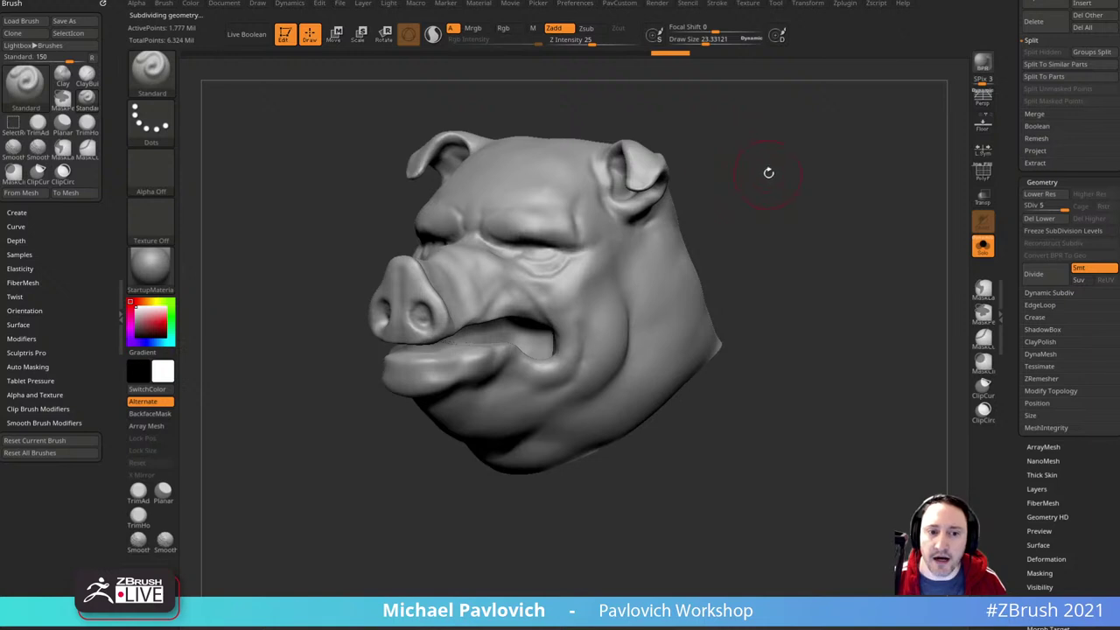
{"action": "left_click_drag", "start_coordinate": [768, 172], "coordinate": [787, 221], "text": "alt"}
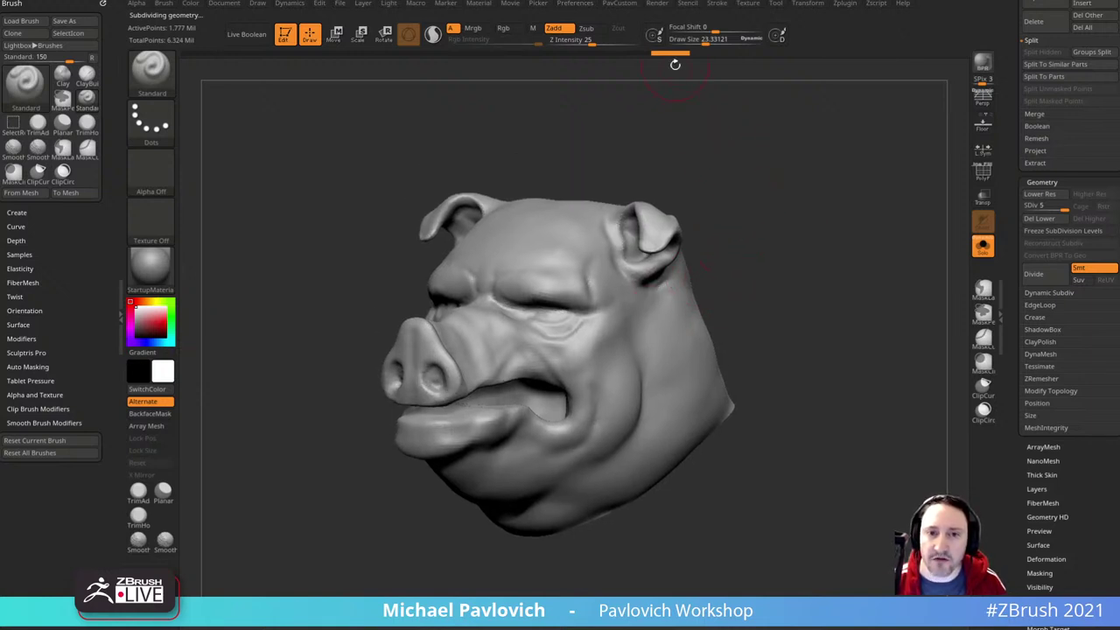
{"action": "key", "text": "ctrl"}
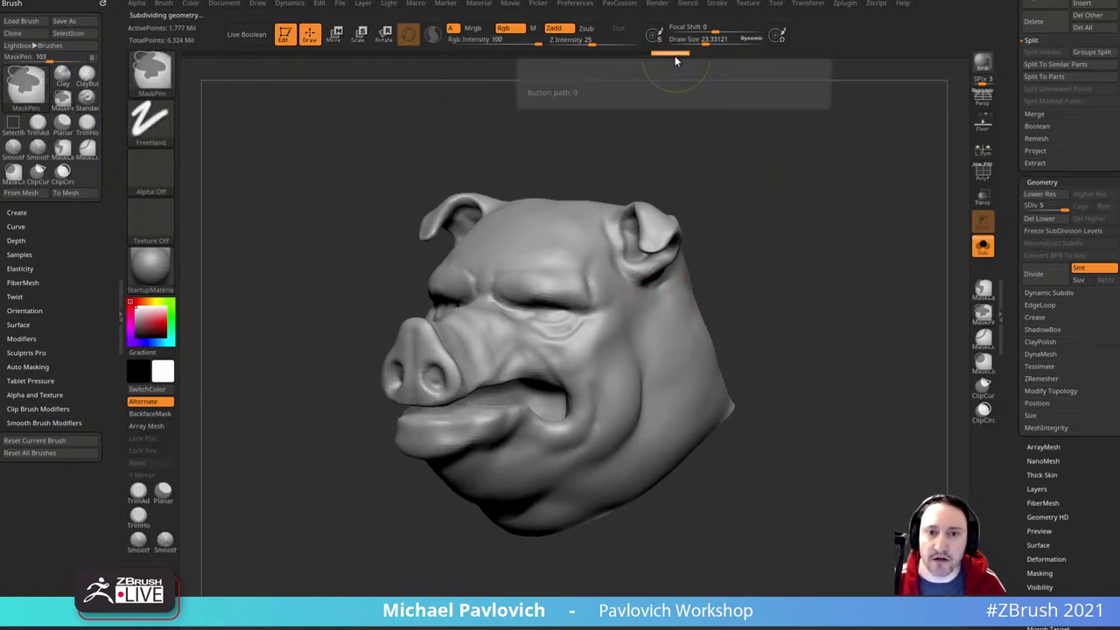
{"action": "mouse_move", "coordinate": [792, 243]}
{"action": "left_mouse_down"}
{"action": "mouse_move", "coordinate": [872, 282]}
{"action": "mouse_move", "coordinate": [856, 252]}
{"action": "left_mouse_up"}
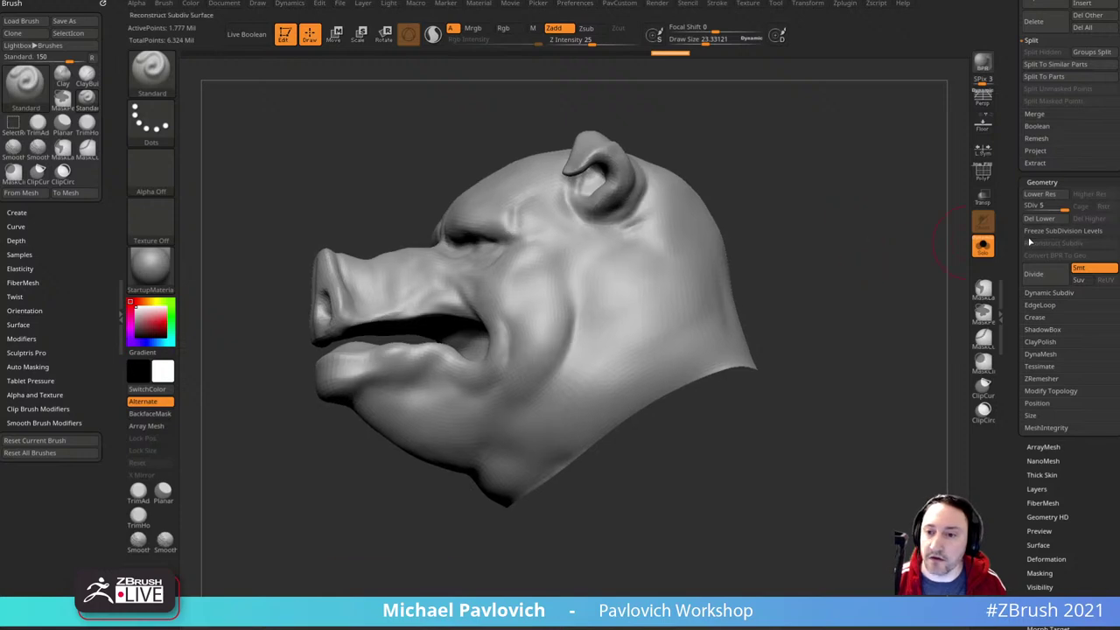
- Freeze the head's subdivision levels and turn the polyframe on
{"action": "left_click", "coordinate": [1034, 232]}
{"action": "left_click_drag", "start_coordinate": [900, 387], "coordinate": [949, 218]}
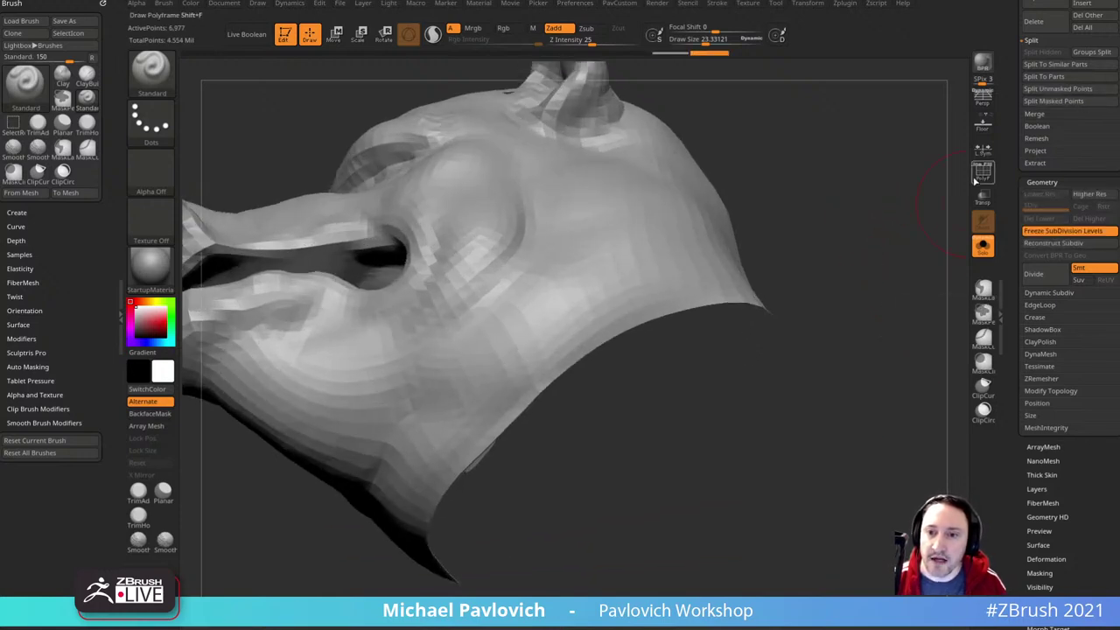
{"action": "left_click", "coordinate": [981, 173]}
- Close the open neck edge using ZModeler's Close edge action with the Convex Hole target
{"action": "key", "text": "b"}
{"action": "key", "text": "z"}
{"action": "key", "text": "m"}
{"action": "key", "text": "space"}
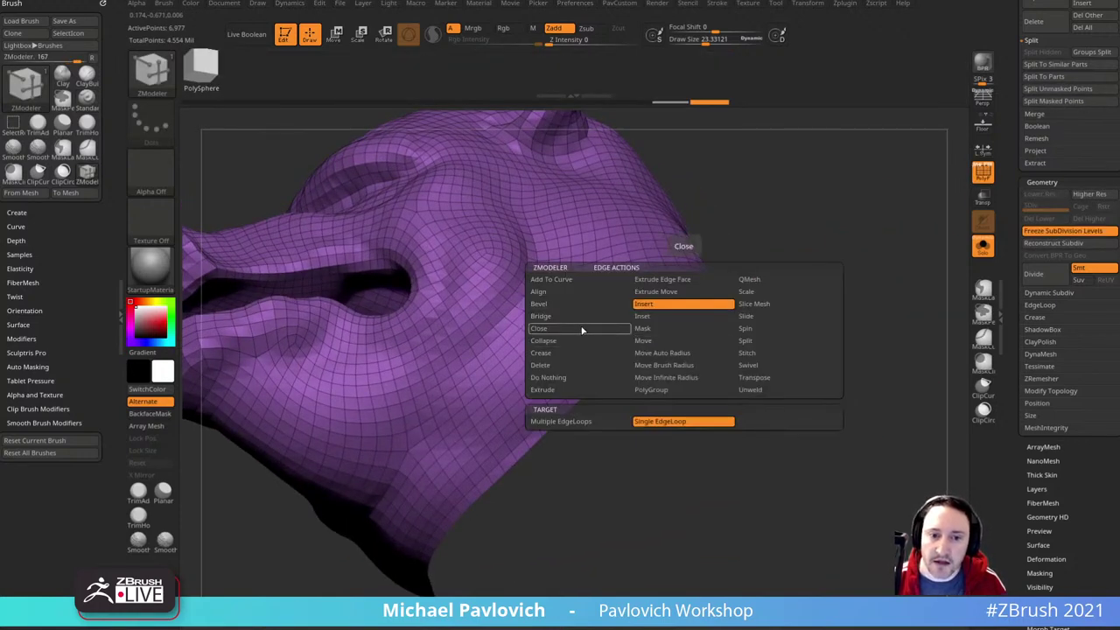
{"action": "left_click", "coordinate": [584, 328]}
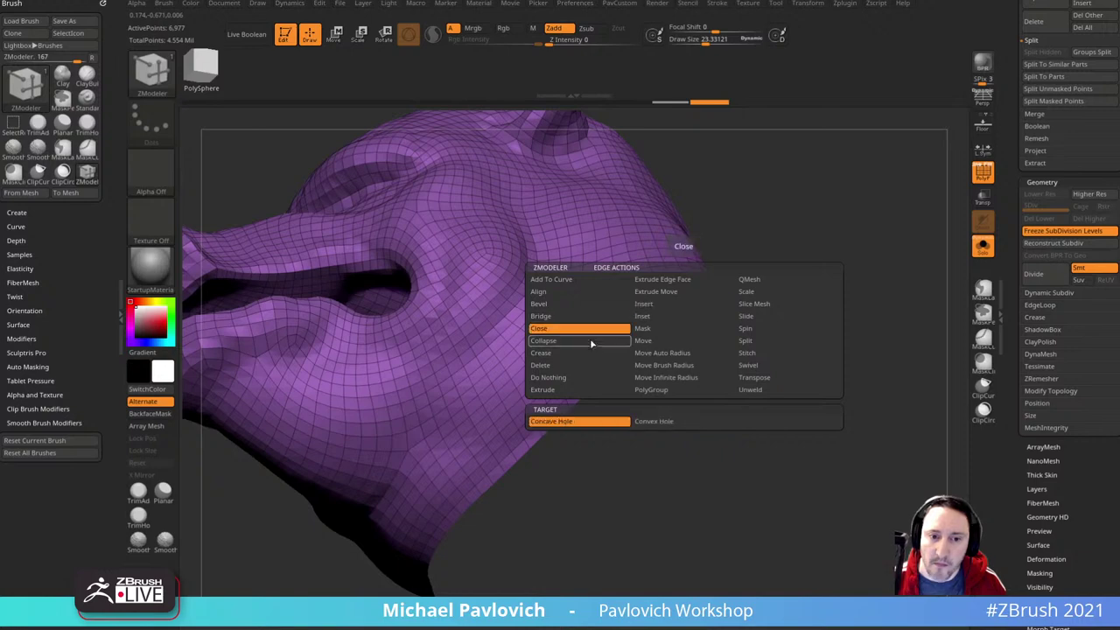
{"action": "left_click", "coordinate": [659, 422]}
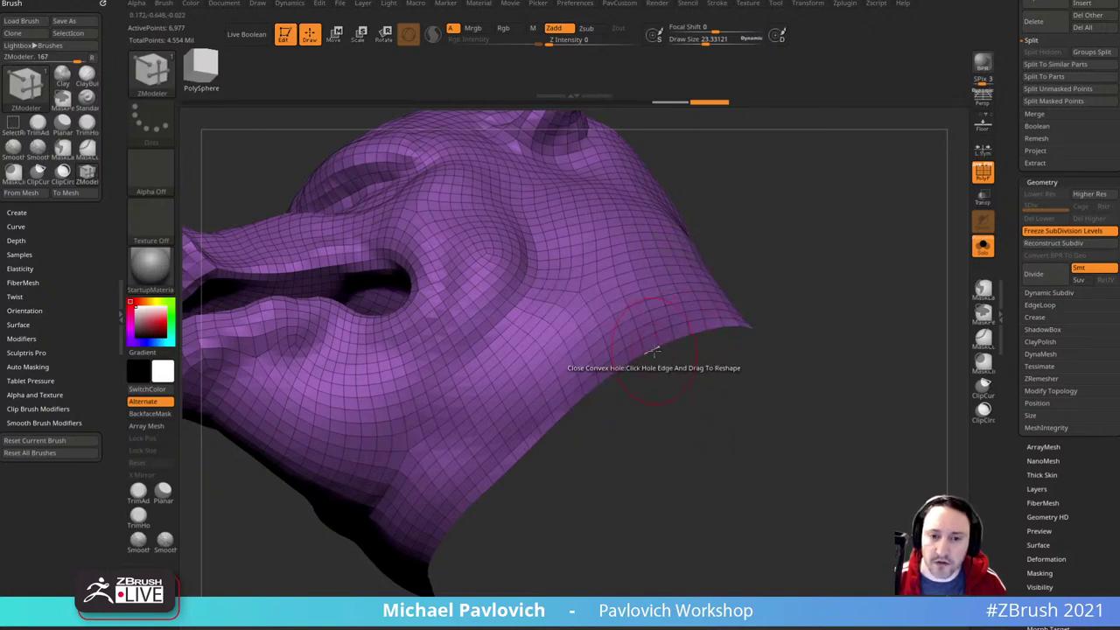
{"action": "left_click", "coordinate": [654, 351]}
- Inspect the neck cap's polygroup in isolation, then unfreeze the subdivision levels and turn off the polyframe
{"action": "left_click_drag", "start_coordinate": [809, 420], "coordinate": [750, 338]}
{"action": "left_click", "coordinate": [646, 528], "text": "ctrl+shift"}
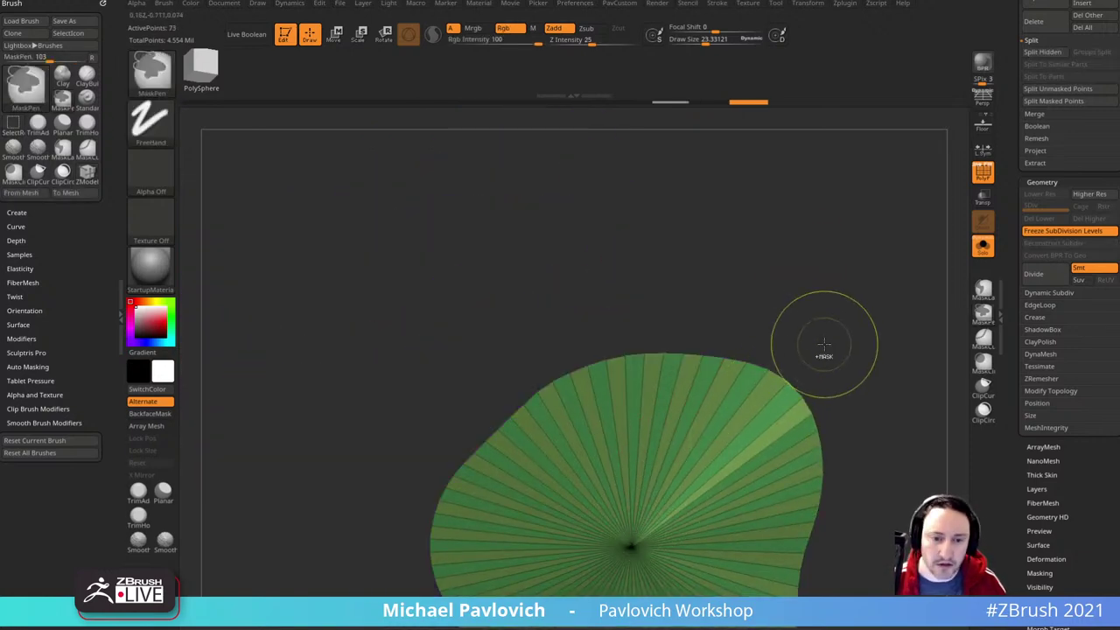
{"action": "mouse_move", "coordinate": [824, 345]}
{"action": "left_mouse_down"}
{"action": "mouse_move", "coordinate": [860, 323]}
{"action": "mouse_move", "coordinate": [863, 375]}
{"action": "mouse_move", "coordinate": [871, 262]}
{"action": "left_mouse_up"}
{"action": "left_click", "coordinate": [1039, 231]}
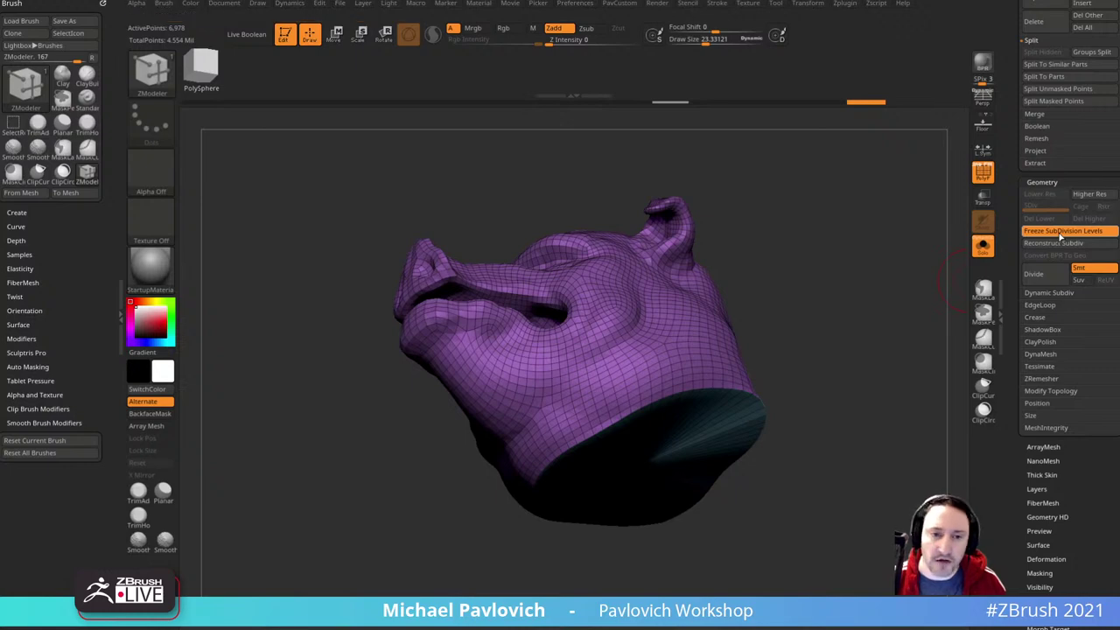
{"action": "mouse_move", "coordinate": [840, 289]}
{"action": "left_mouse_down"}
{"action": "mouse_move", "coordinate": [837, 230]}
{"action": "mouse_move", "coordinate": [857, 280]}
{"action": "mouse_move", "coordinate": [838, 339]}
{"action": "mouse_move", "coordinate": [853, 316]}
{"action": "mouse_move", "coordinate": [877, 312]}
{"action": "mouse_move", "coordinate": [830, 341]}
{"action": "left_mouse_up"}
{"action": "left_click", "coordinate": [987, 180]}
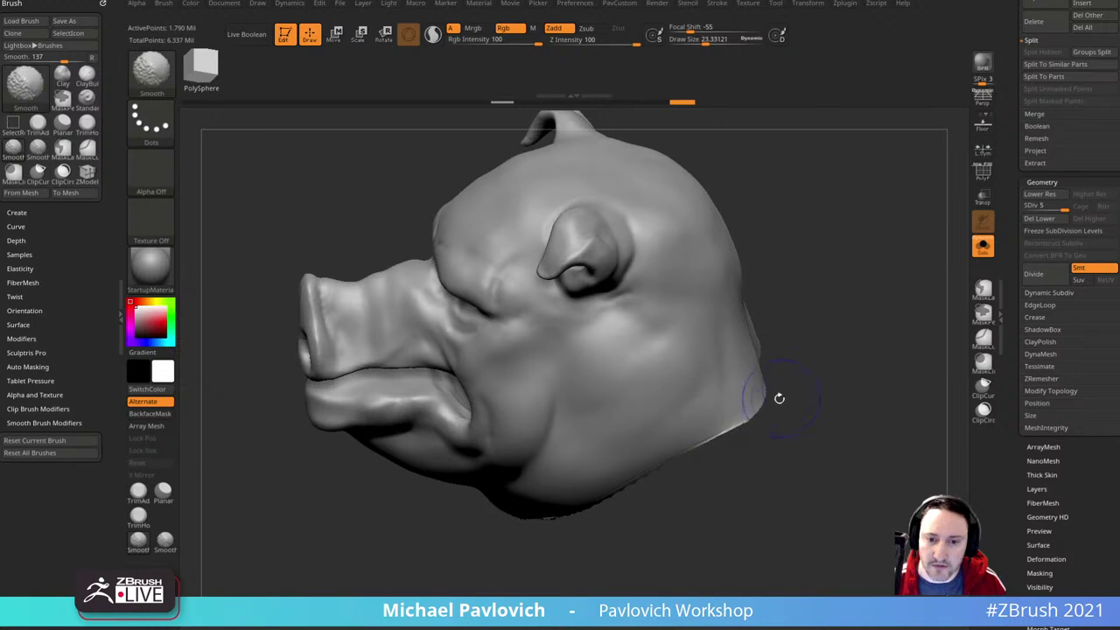
- Smooth the jagged rim of the neck cap around the underside, back and both sides
{"action": "left_click_drag", "start_coordinate": [795, 408], "coordinate": [724, 381]}
{"action": "left_click_drag", "start_coordinate": [633, 451], "coordinate": [612, 467], "text": "shift"}
{"action": "left_click_drag", "start_coordinate": [569, 547], "coordinate": [635, 457]}
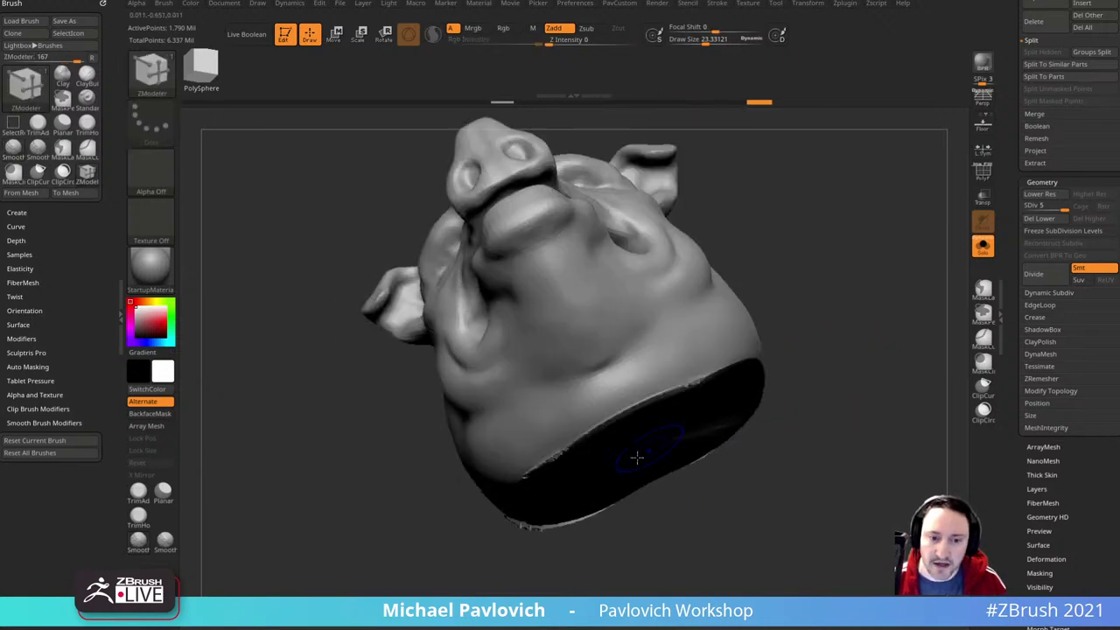
{"action": "mouse_move", "coordinate": [696, 384]}
{"action": "left_mouse_down", "text": "shift"}
{"action": "mouse_move", "coordinate": [595, 440]}
{"action": "mouse_move", "coordinate": [722, 372]}
{"action": "left_mouse_up", "text": "shift"}
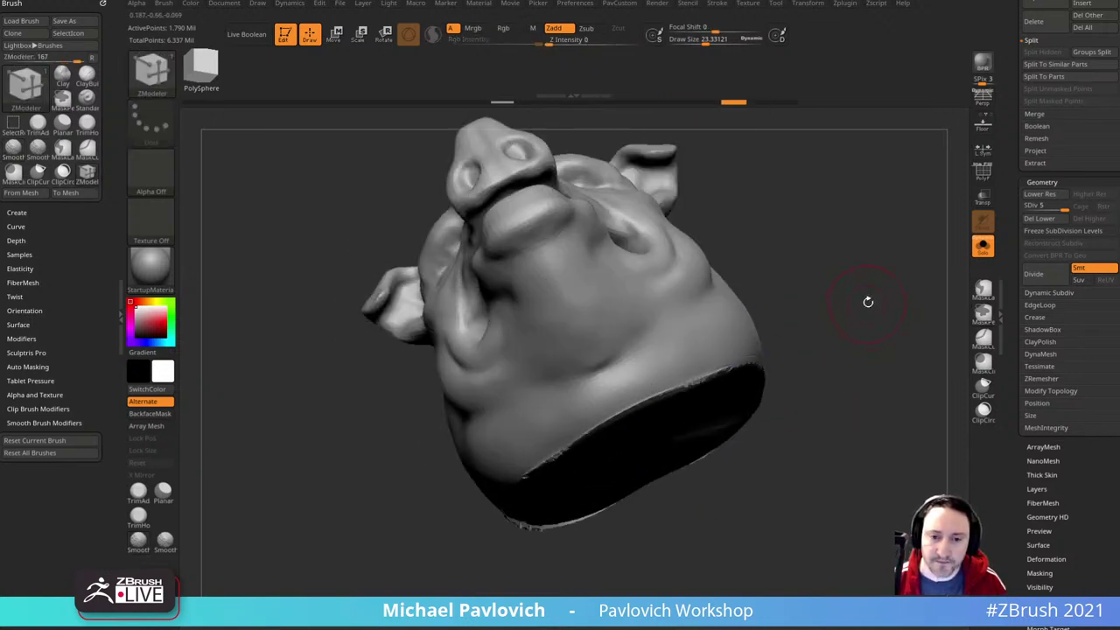
{"action": "left_click_drag", "start_coordinate": [867, 302], "coordinate": [830, 348]}
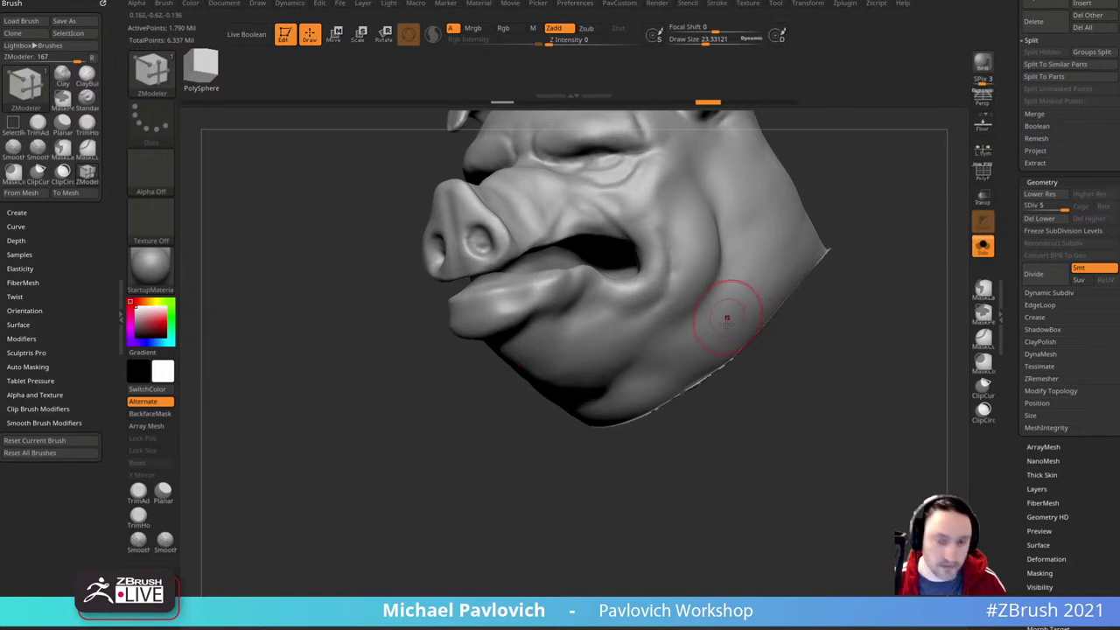
{"action": "mouse_move", "coordinate": [840, 283]}
{"action": "left_mouse_down"}
{"action": "mouse_move", "coordinate": [842, 333]}
{"action": "mouse_move", "coordinate": [798, 329]}
{"action": "mouse_move", "coordinate": [669, 400]}
{"action": "mouse_move", "coordinate": [610, 451]}
{"action": "left_mouse_up"}
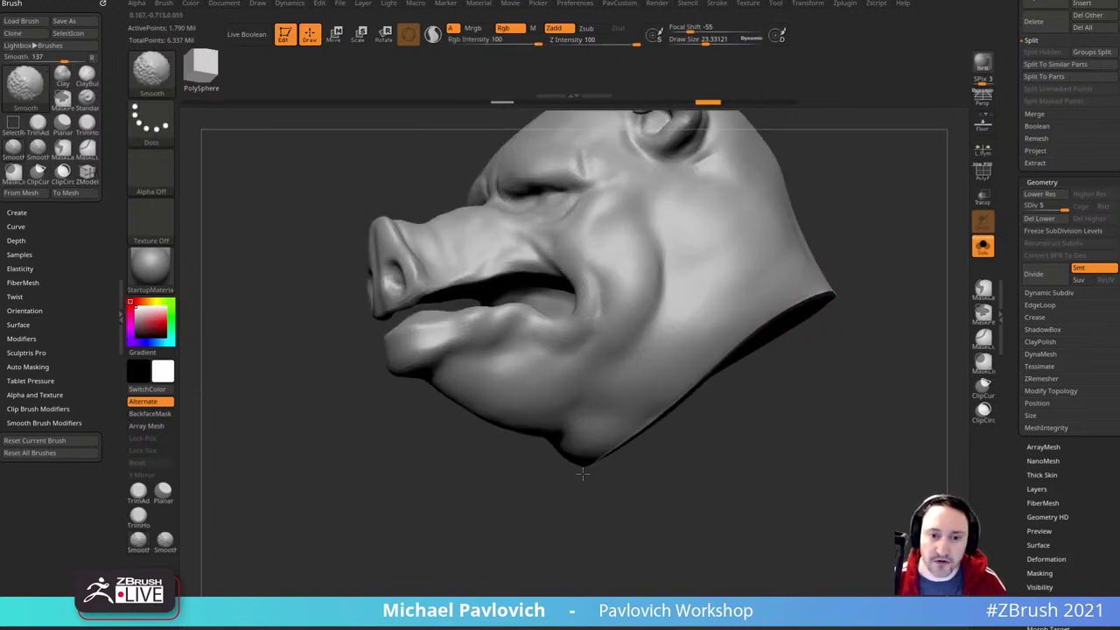
{"action": "mouse_move", "coordinate": [885, 331]}
{"action": "left_mouse_down"}
{"action": "mouse_move", "coordinate": [822, 370]}
{"action": "mouse_move", "coordinate": [775, 346]}
{"action": "left_mouse_up"}
{"action": "mouse_move", "coordinate": [805, 308]}
{"action": "left_mouse_down", "text": "shift"}
{"action": "mouse_move", "coordinate": [777, 320]}
{"action": "mouse_move", "coordinate": [798, 308]}
{"action": "left_mouse_up", "text": "shift"}
{"action": "left_click_drag", "start_coordinate": [813, 358], "coordinate": [888, 352]}
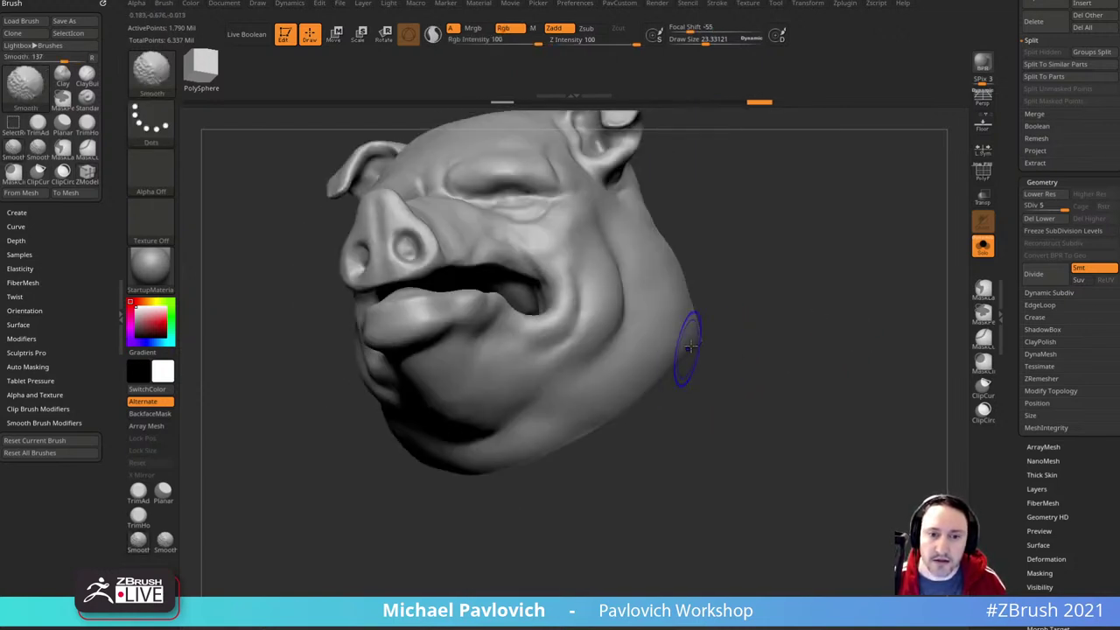
{"action": "left_click_drag", "start_coordinate": [739, 363], "coordinate": [770, 372], "text": "shift"}
{"action": "left_click_drag", "start_coordinate": [905, 376], "coordinate": [873, 423]}
{"action": "mouse_move", "coordinate": [873, 423]}
{"action": "left_mouse_down", "text": "shift"}
{"action": "mouse_move", "coordinate": [880, 385]}
{"action": "mouse_move", "coordinate": [904, 382]}
{"action": "left_mouse_up", "text": "shift"}
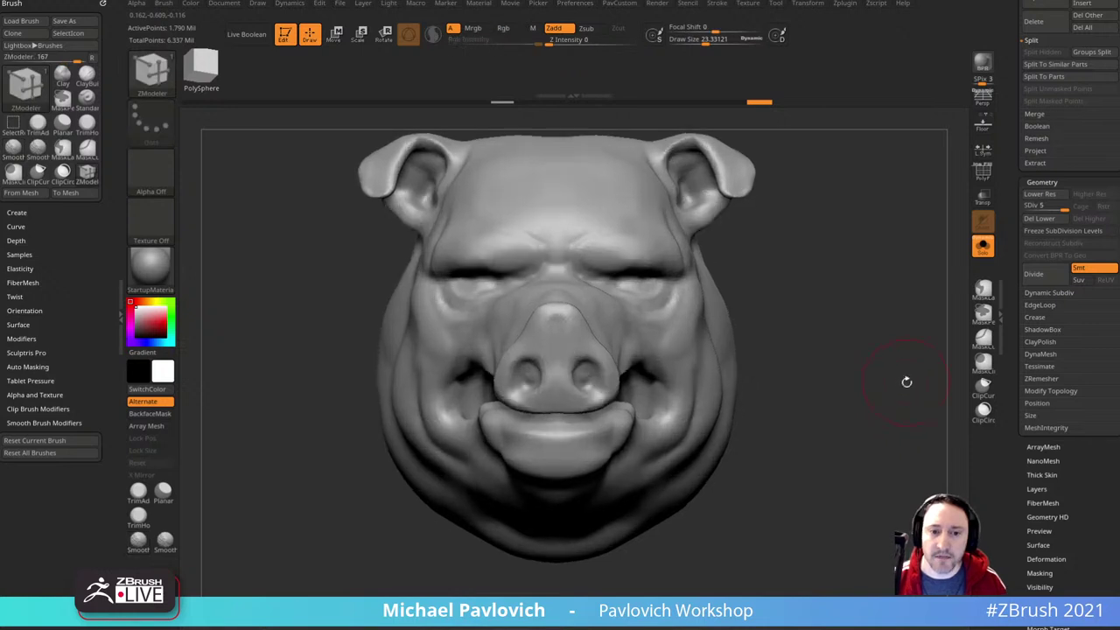
- Switch to the Standard brush and reduce the draw size to about 9.8
{"action": "left_click_drag", "start_coordinate": [1014, 273], "coordinate": [1019, 459]}
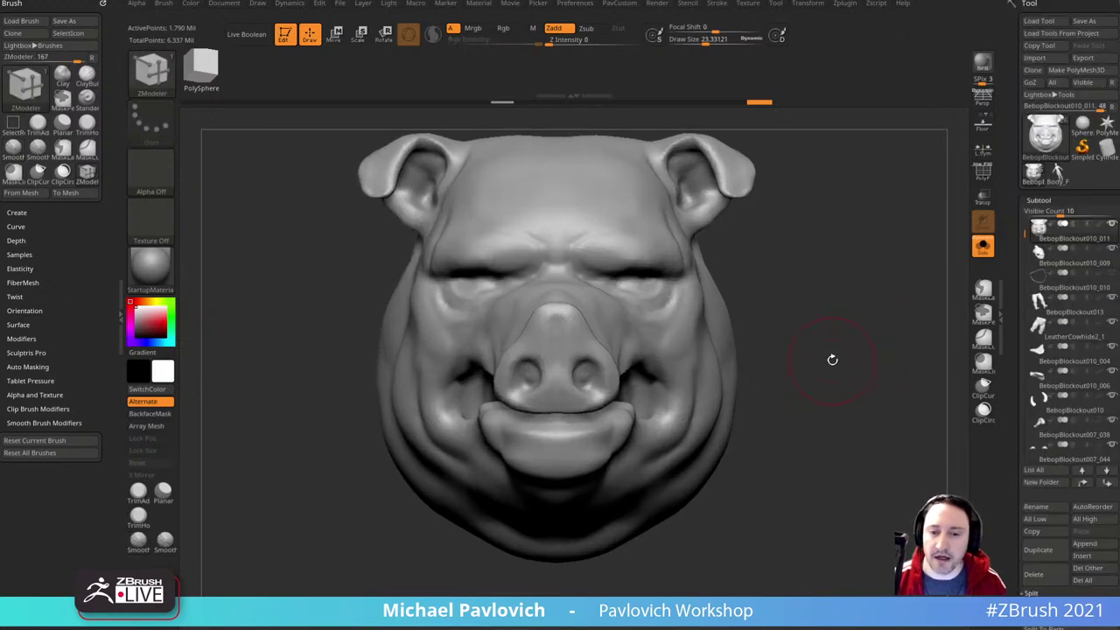
{"action": "key", "text": "s"}
{"action": "left_click_drag", "start_coordinate": [812, 376], "coordinate": [840, 390]}
{"action": "key", "text": "b"}
{"action": "key", "text": "s"}
{"action": "key", "text": "t"}
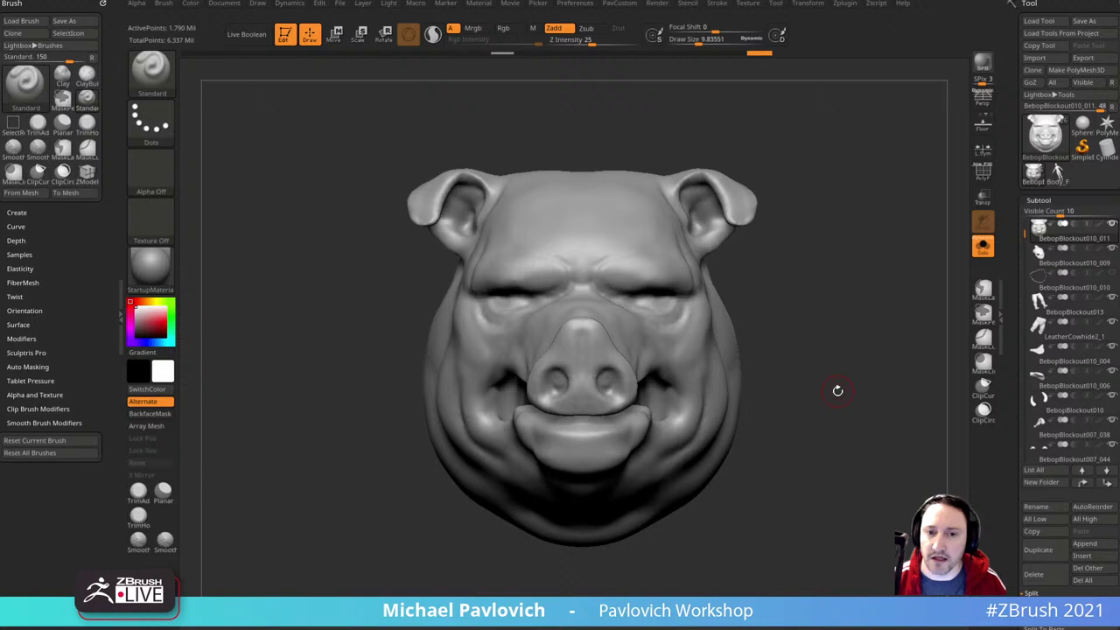
- Append the pig head to the Body_Female tool, turn off Solo and frame both subtools
{"action": "left_click", "coordinate": [1057, 175]}
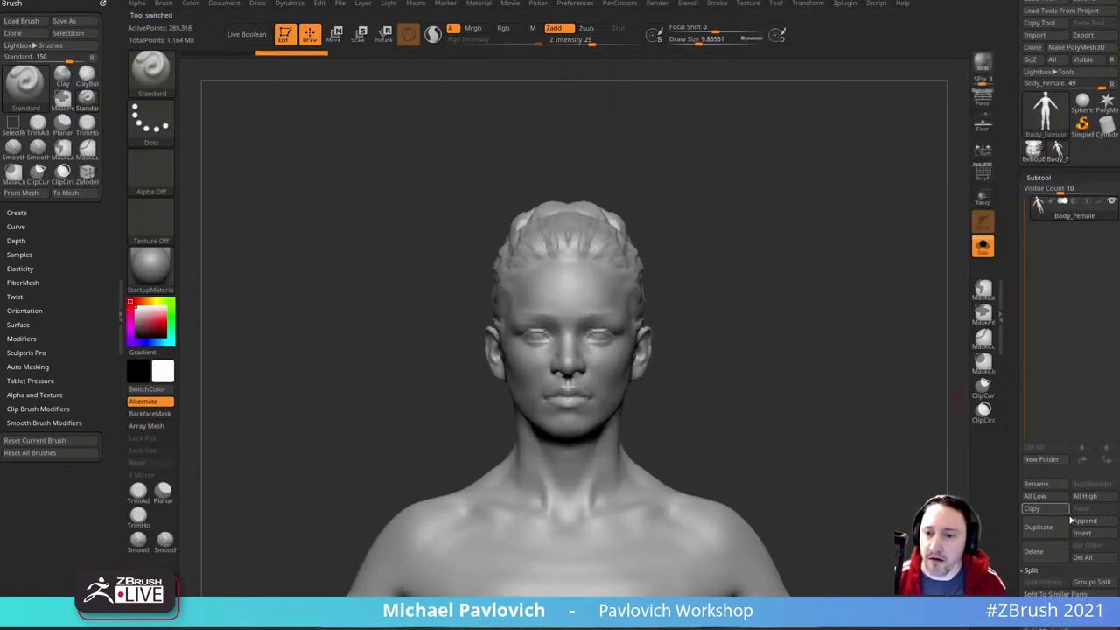
{"action": "left_click", "coordinate": [1083, 521]}
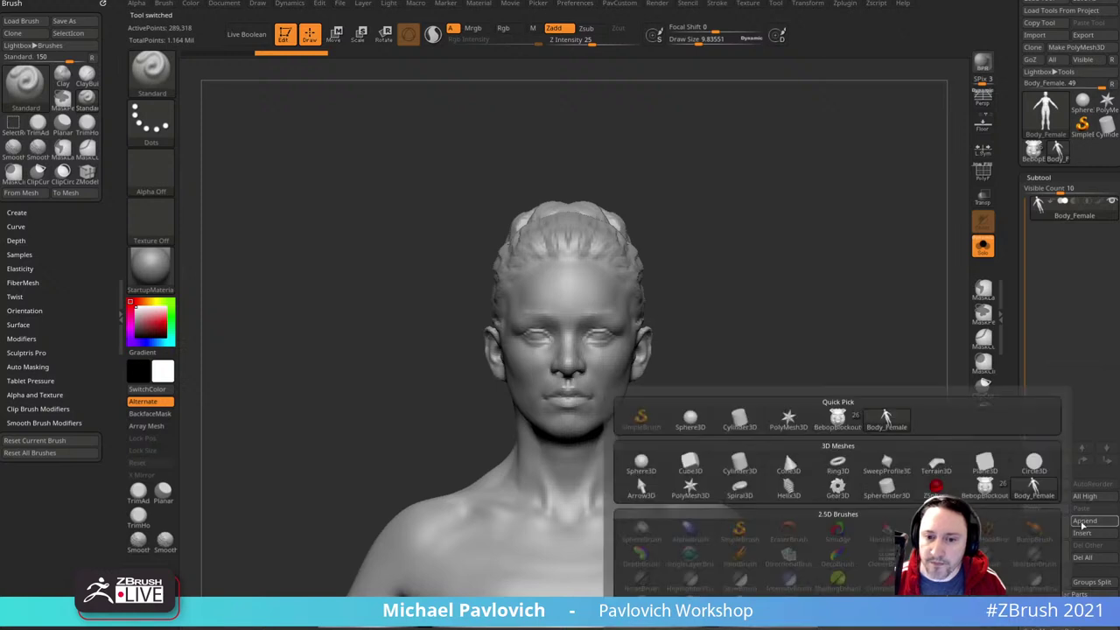
{"action": "left_click", "coordinate": [883, 430]}
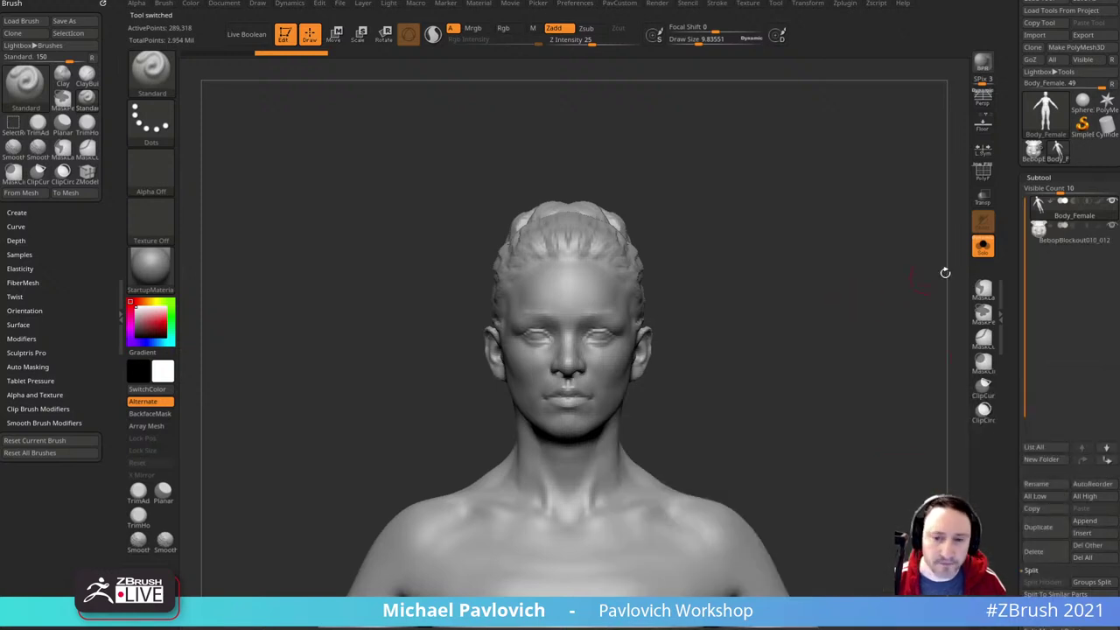
{"action": "left_click", "coordinate": [982, 245]}
{"action": "key", "text": "f"}
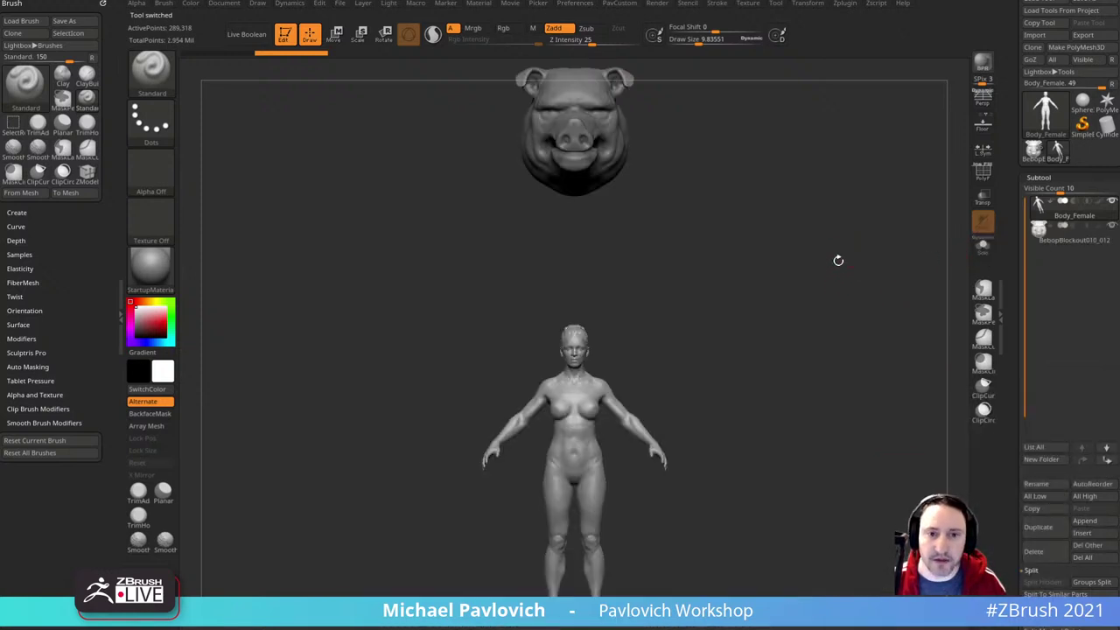
- Select the appended pig head subtool and resize it with Unify
{"action": "left_click", "coordinate": [1058, 229]}
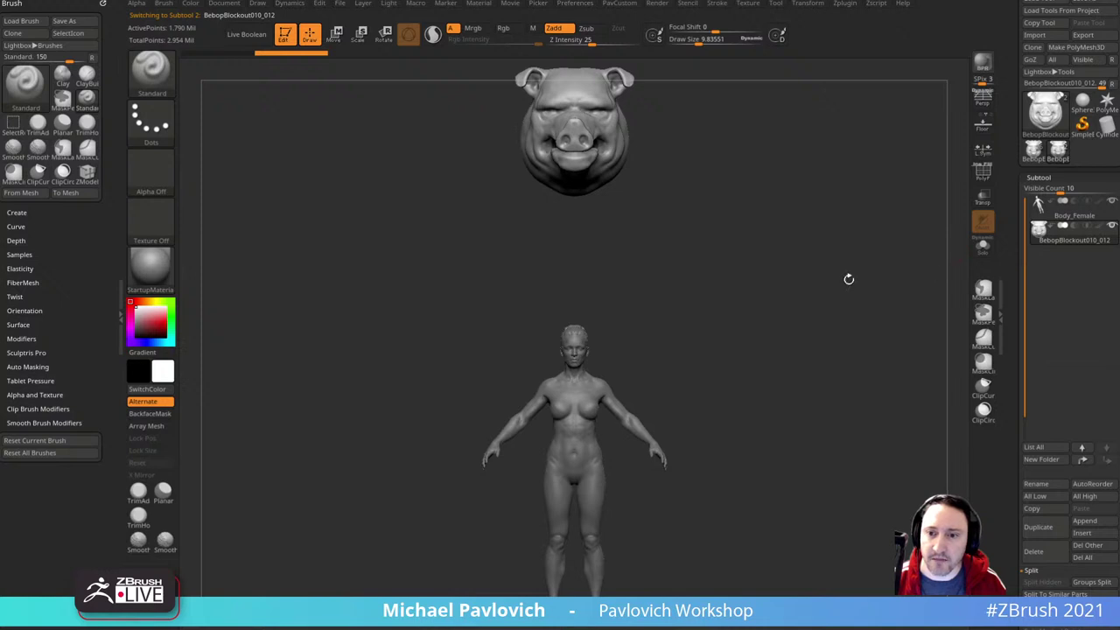
{"action": "key", "text": "space"}
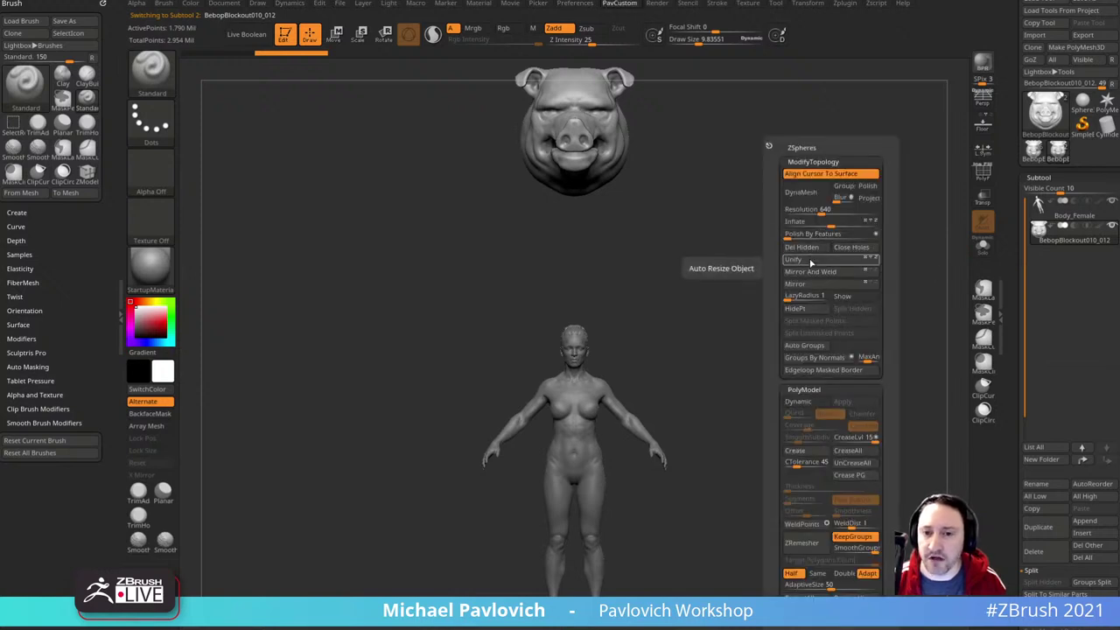
{"action": "left_click", "coordinate": [810, 261]}
- Centre the gizmo on the pig head, scale it down and raise it towards the female body's head
{"action": "key", "text": "w"}
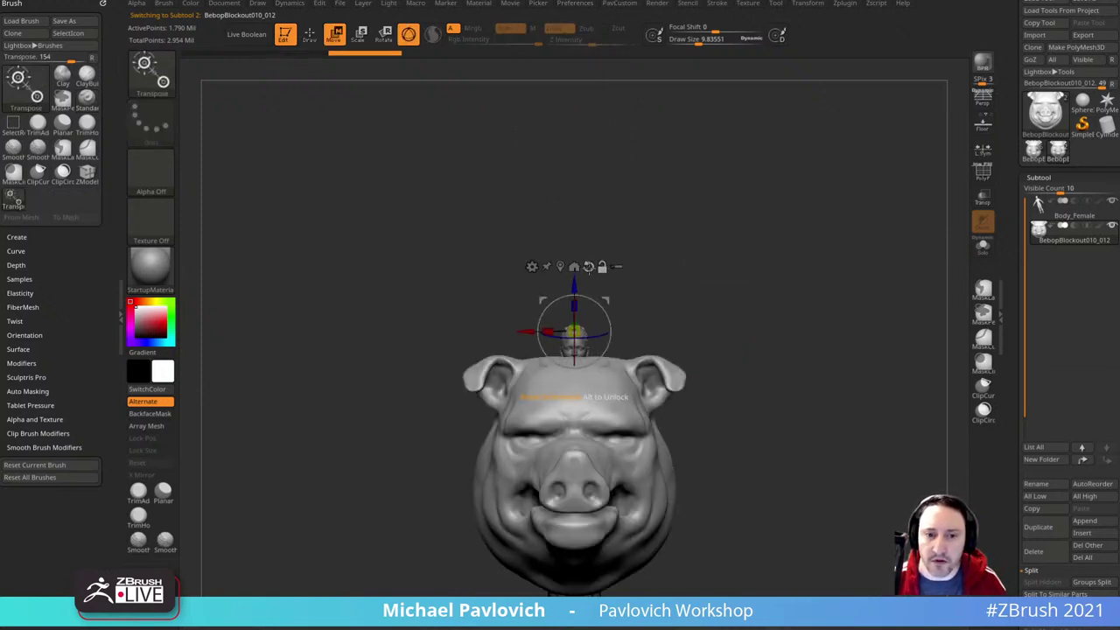
{"action": "left_click", "coordinate": [613, 470], "text": "alt"}
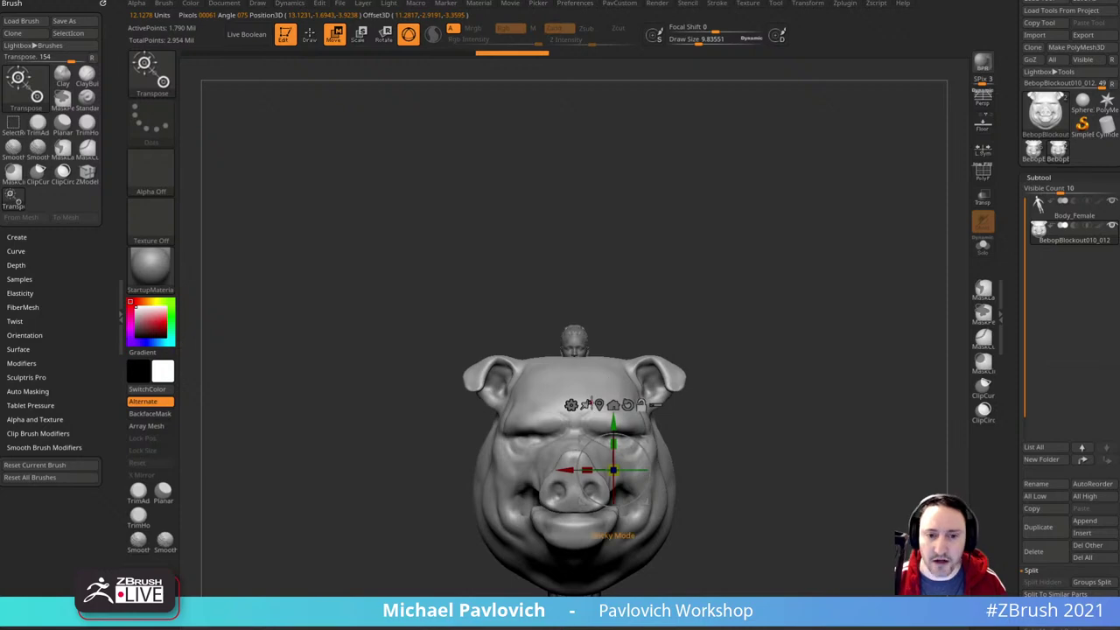
{"action": "left_click", "coordinate": [614, 404]}
{"action": "left_click_drag", "start_coordinate": [573, 474], "coordinate": [507, 497]}
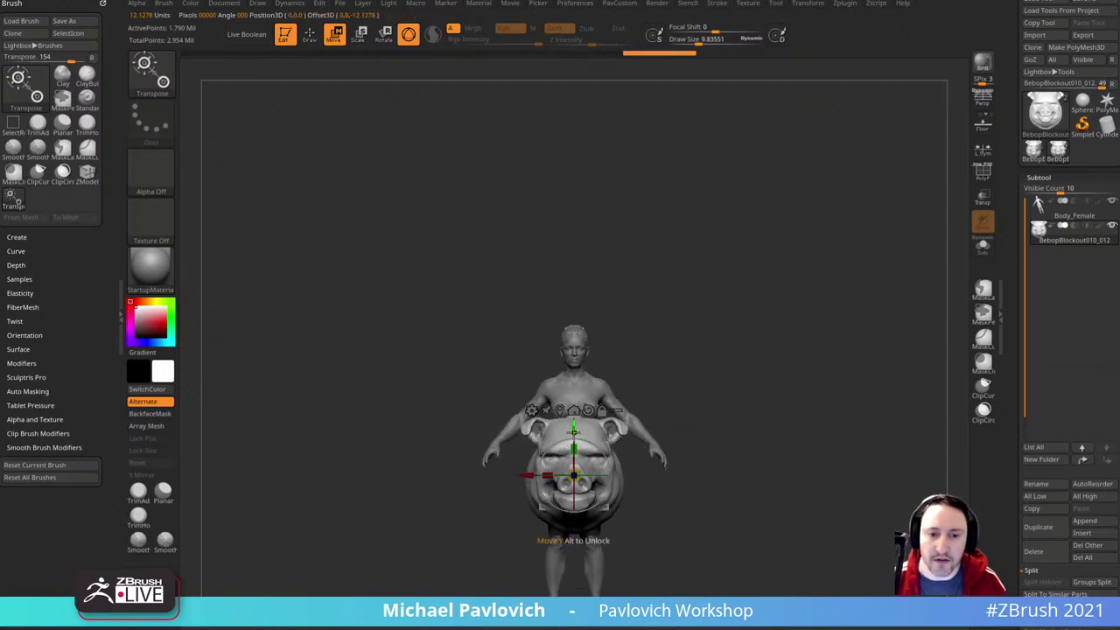
{"action": "left_click_drag", "start_coordinate": [573, 428], "coordinate": [573, 320]}
- Scale the pig head and move it back over the female body's head in side view
{"action": "right_click_drag", "start_coordinate": [622, 282], "coordinate": [639, 407], "text": "ctrl"}
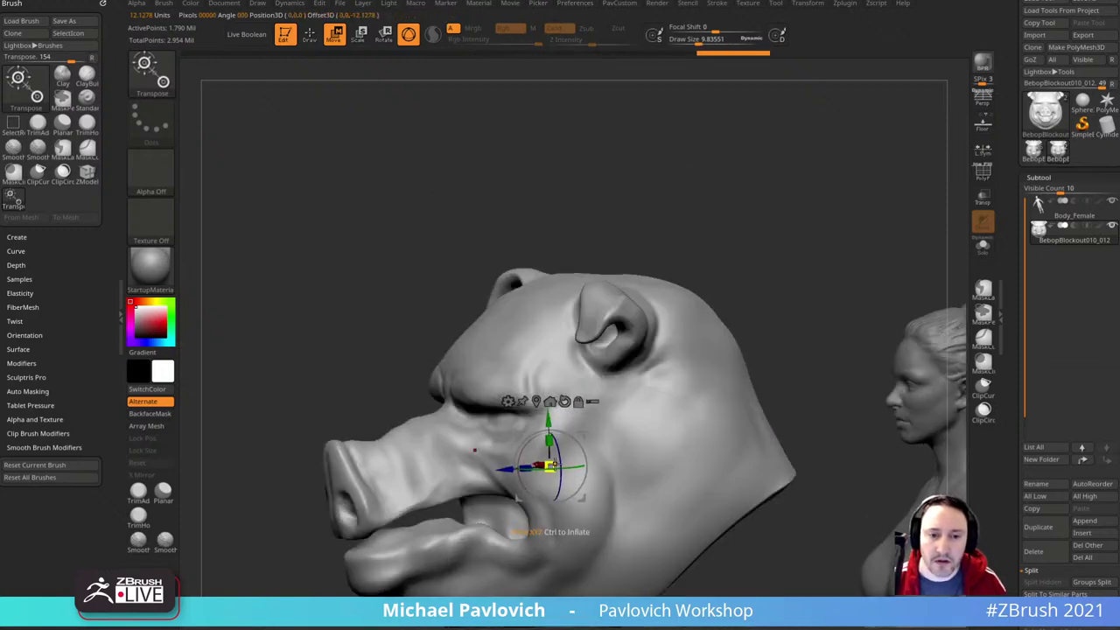
{"action": "left_click_drag", "start_coordinate": [549, 466], "coordinate": [527, 477]}
{"action": "right_click_drag", "start_coordinate": [792, 308], "coordinate": [628, 276], "text": "shift"}
{"action": "left_click_drag", "start_coordinate": [458, 401], "coordinate": [821, 309]}
{"action": "left_click", "coordinate": [862, 207], "text": "alt"}
{"action": "left_click_drag", "start_coordinate": [756, 177], "coordinate": [648, 312]}
{"action": "right_click_drag", "start_coordinate": [643, 313], "coordinate": [618, 408], "text": "alt"}
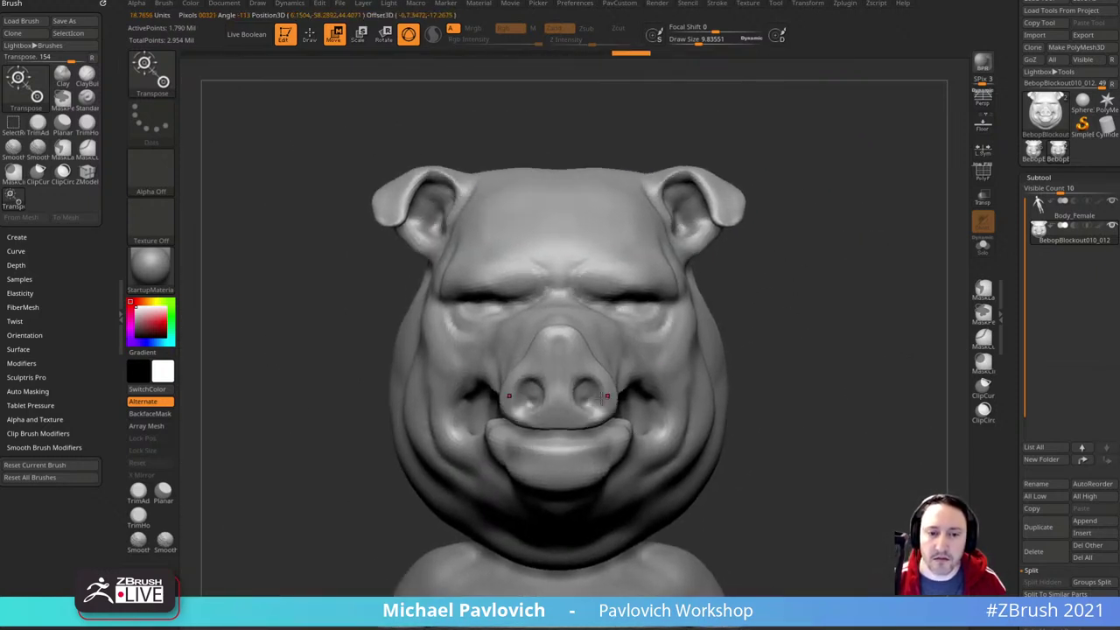
- Recentre the gizmo on the pig head and reset its orientation
{"action": "key", "text": "e"}
{"action": "key", "text": "w"}
{"action": "key", "text": "e"}
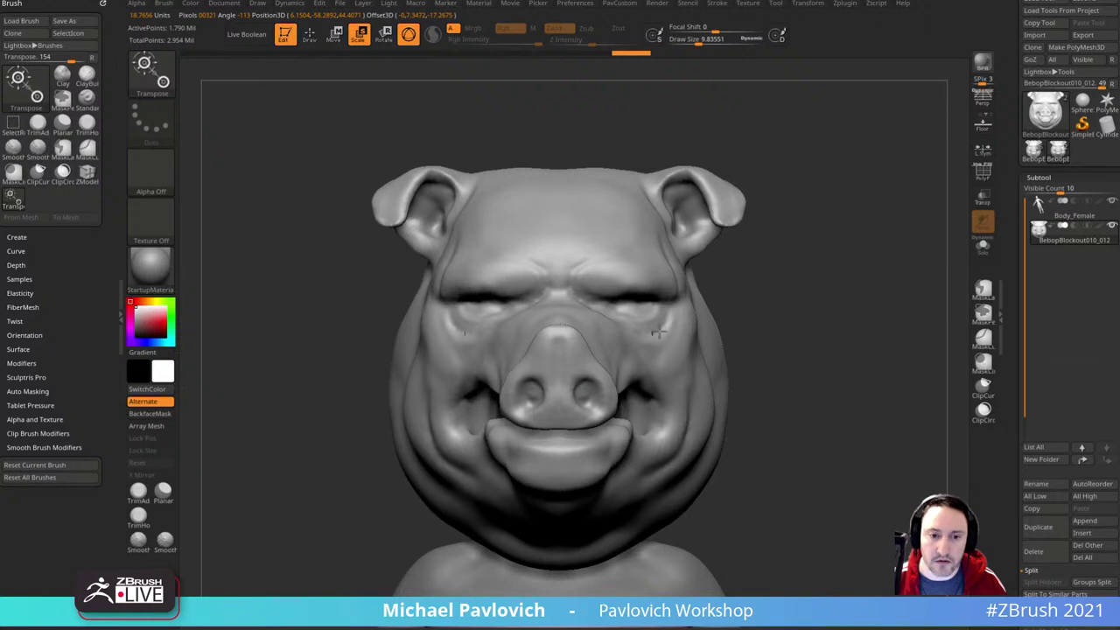
{"action": "key", "text": "w"}
{"action": "left_click_drag", "start_coordinate": [739, 270], "coordinate": [744, 298], "text": "alt"}
{"action": "key", "text": "e"}
{"action": "left_click_drag", "start_coordinate": [589, 290], "coordinate": [594, 243]}
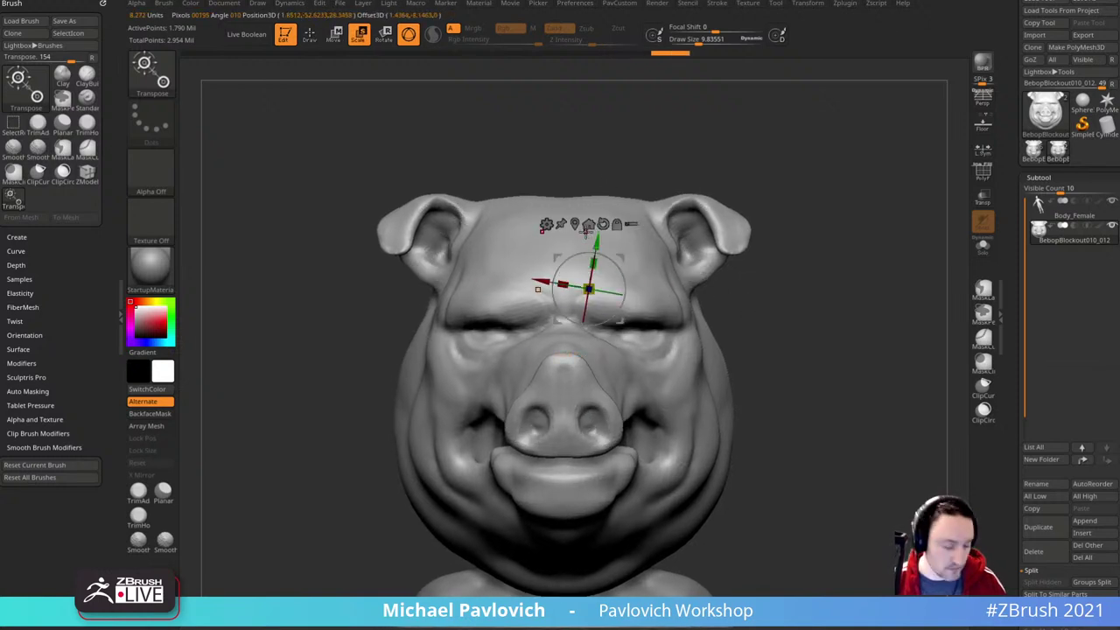
{"action": "left_click", "coordinate": [574, 225], "text": "alt"}
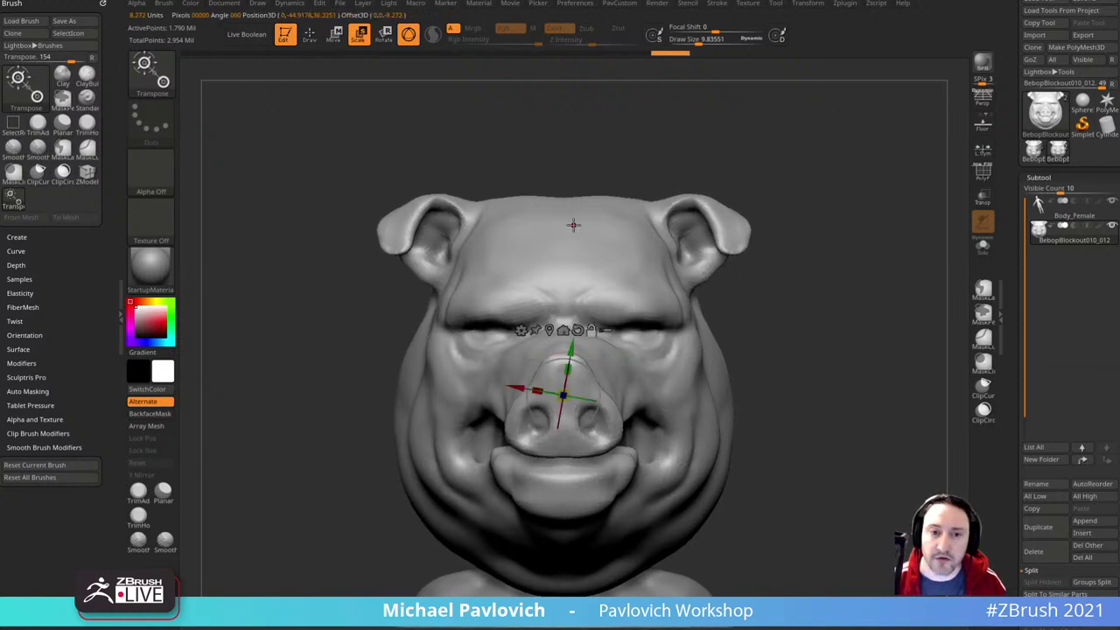
{"action": "left_click", "coordinate": [578, 329], "text": "alt"}
- Scale the pig head down uniformly and lower it onto the female body's neck
{"action": "left_click_drag", "start_coordinate": [563, 395], "coordinate": [477, 437]}
{"action": "key", "text": "w"}
{"action": "left_click_drag", "start_coordinate": [563, 356], "coordinate": [564, 388]}
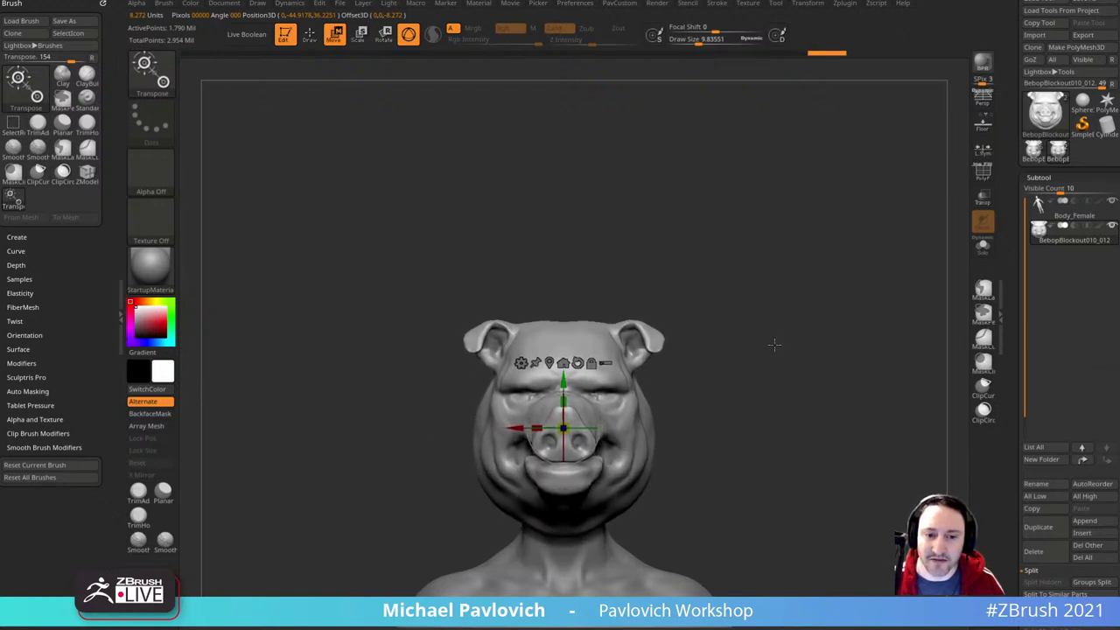
- Fine-tune the pig head's placement on the female body's neck and return to Draw mode
{"action": "left_click_drag", "start_coordinate": [775, 345], "coordinate": [787, 274]}
{"action": "left_click_drag", "start_coordinate": [568, 385], "coordinate": [596, 393]}
{"action": "key", "text": "q"}
{"action": "mouse_move", "coordinate": [752, 327]}
{"action": "left_mouse_down"}
{"action": "mouse_move", "coordinate": [820, 342]}
{"action": "mouse_move", "coordinate": [802, 291]}
{"action": "mouse_move", "coordinate": [691, 302]}
{"action": "mouse_move", "coordinate": [742, 285]}
{"action": "mouse_move", "coordinate": [825, 302]}
{"action": "left_mouse_up"}
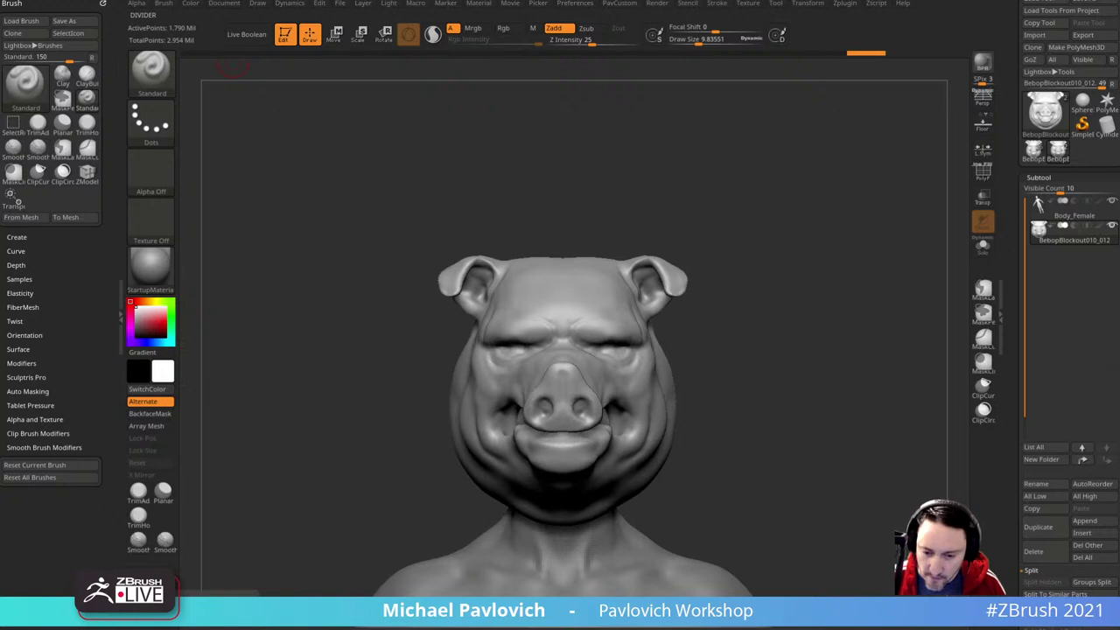
- Open the winged cupid baby model with bow and arrow and view it from a three-quarter angle
{"action": "scroll", "coordinate": [1005, 35], "scroll_direction": "up", "scroll_amount": 1}
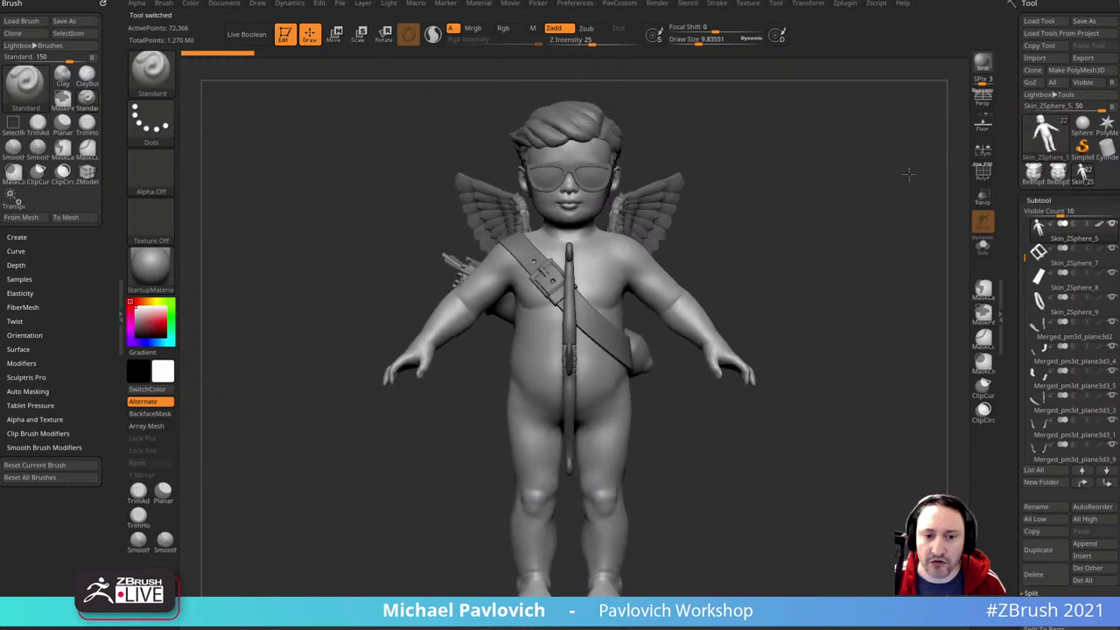
{"action": "left_click_drag", "start_coordinate": [908, 175], "coordinate": [866, 218]}
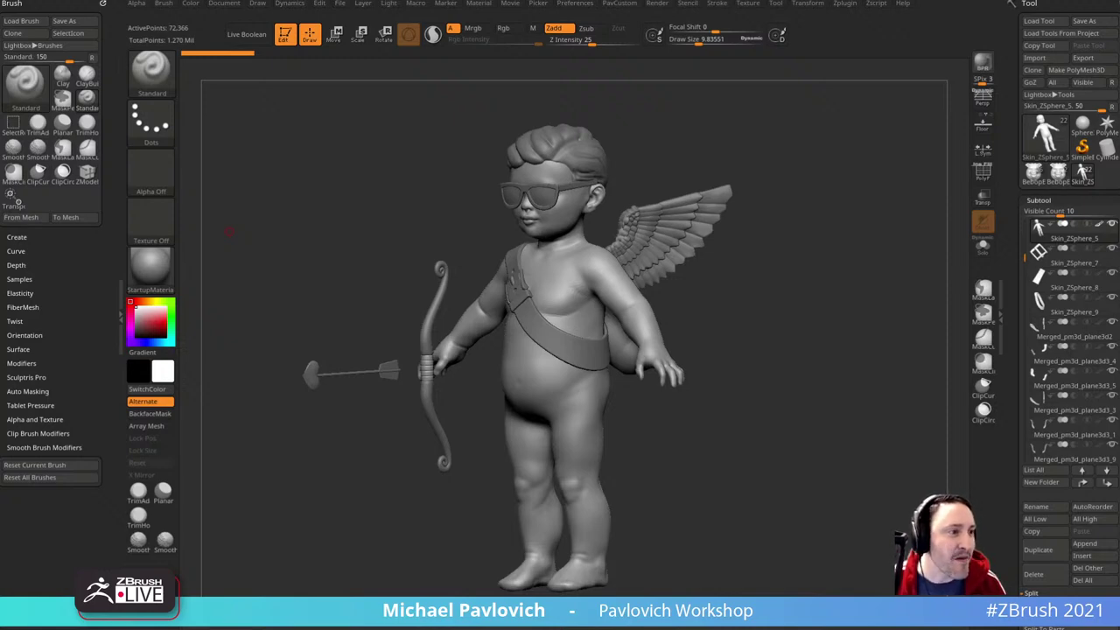
- Switch to Chrome and read the Pig-faced women entry in the A-Z guide to Irish mythological creatures
{"action": "left_click_drag", "start_coordinate": [1118, 96], "coordinate": [646, 63]}
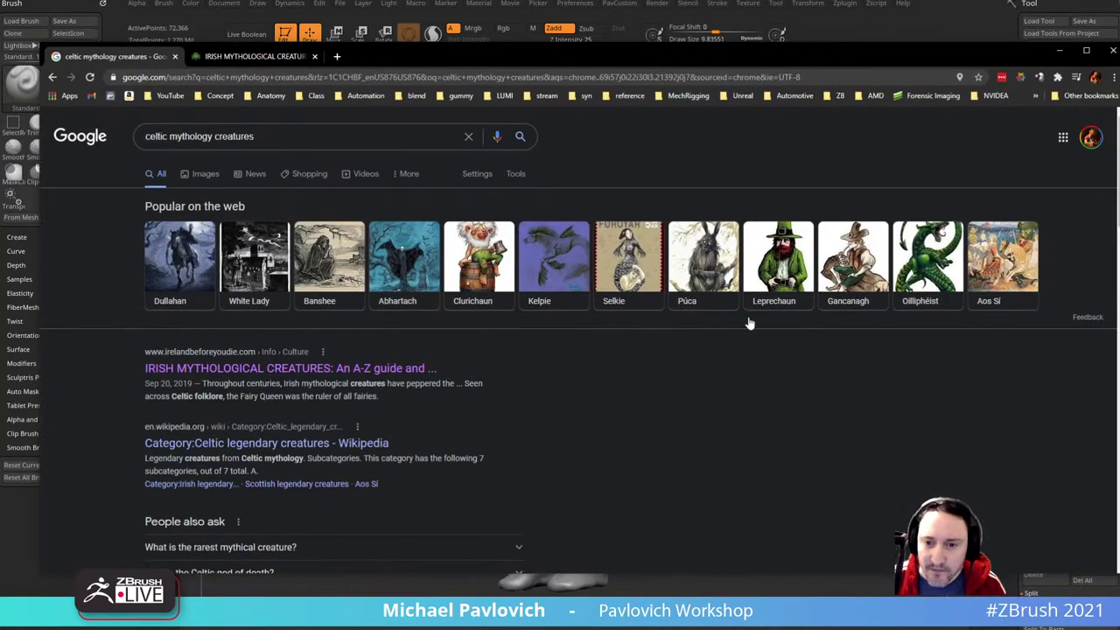
{"action": "scroll", "coordinate": [748, 330], "scroll_direction": "down", "scroll_amount": 1}
{"action": "left_click", "coordinate": [250, 56]}
{"action": "scroll", "coordinate": [516, 355], "scroll_direction": "down", "scroll_amount": 3}
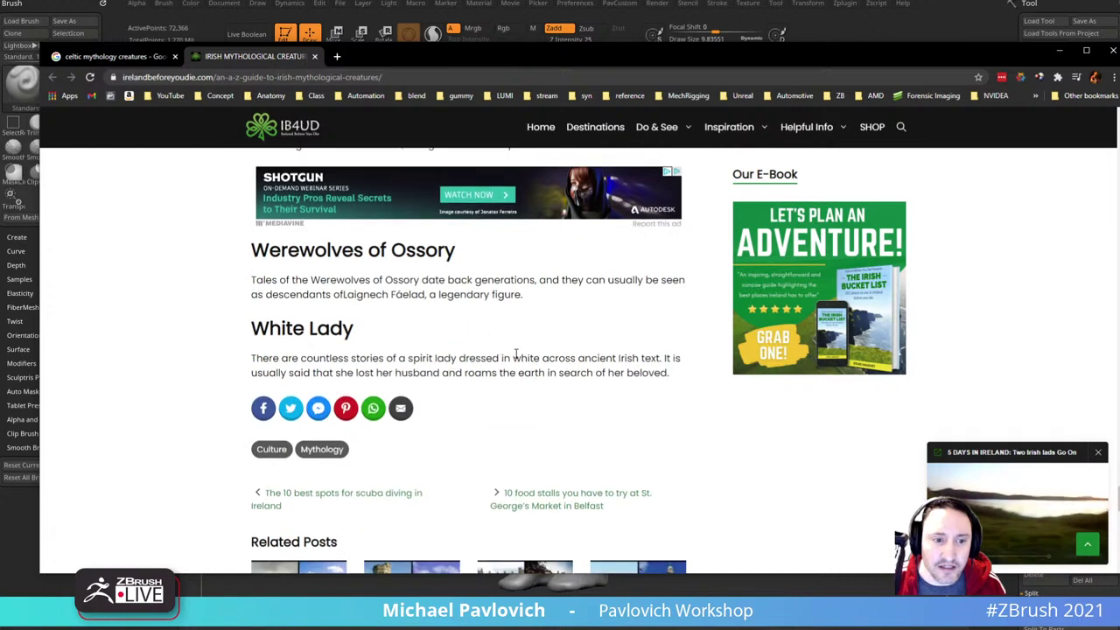
{"action": "scroll", "coordinate": [515, 354], "scroll_direction": "up", "scroll_amount": 4}
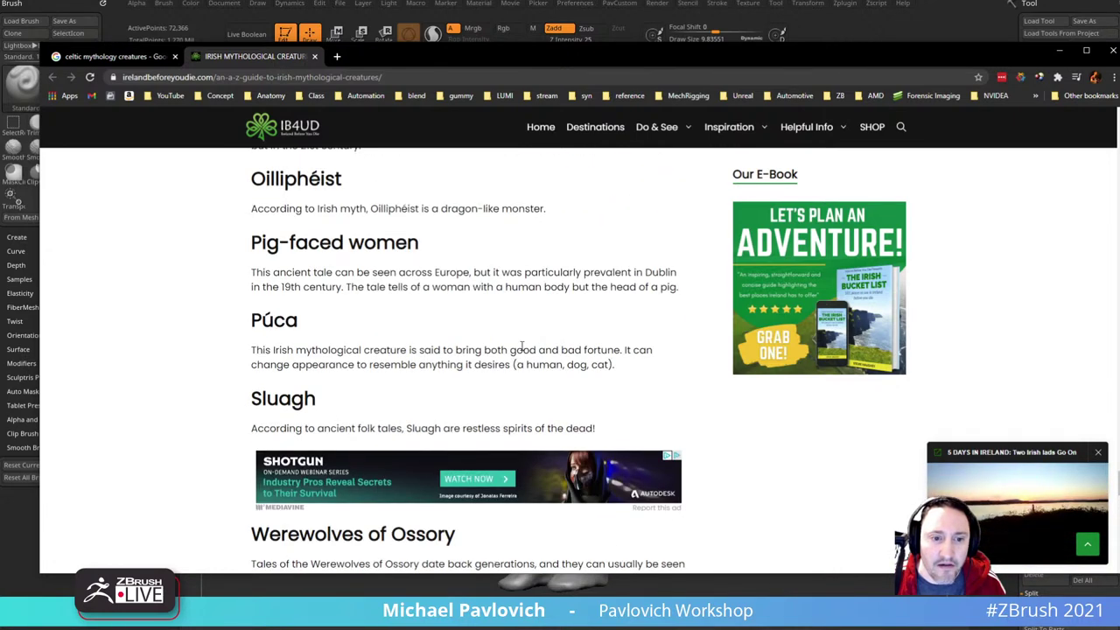
{"action": "scroll", "coordinate": [520, 331], "scroll_direction": "down", "scroll_amount": 4}
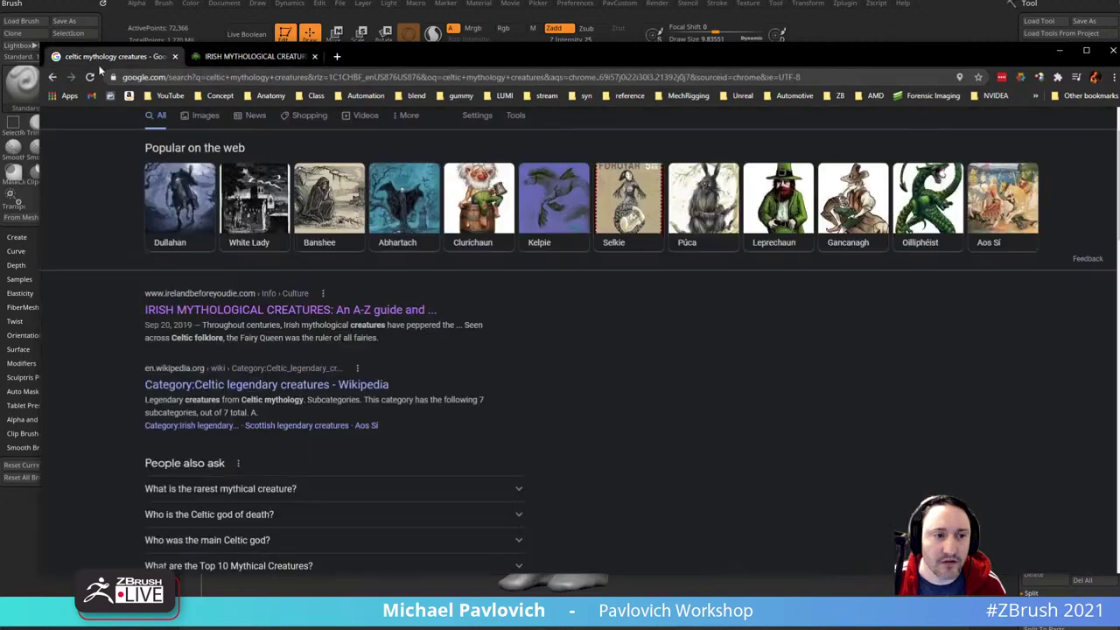
- Browse the Google image results for celtic mythology creatures for reference ideas and return to ZBrush
{"action": "left_click", "coordinate": [114, 56]}
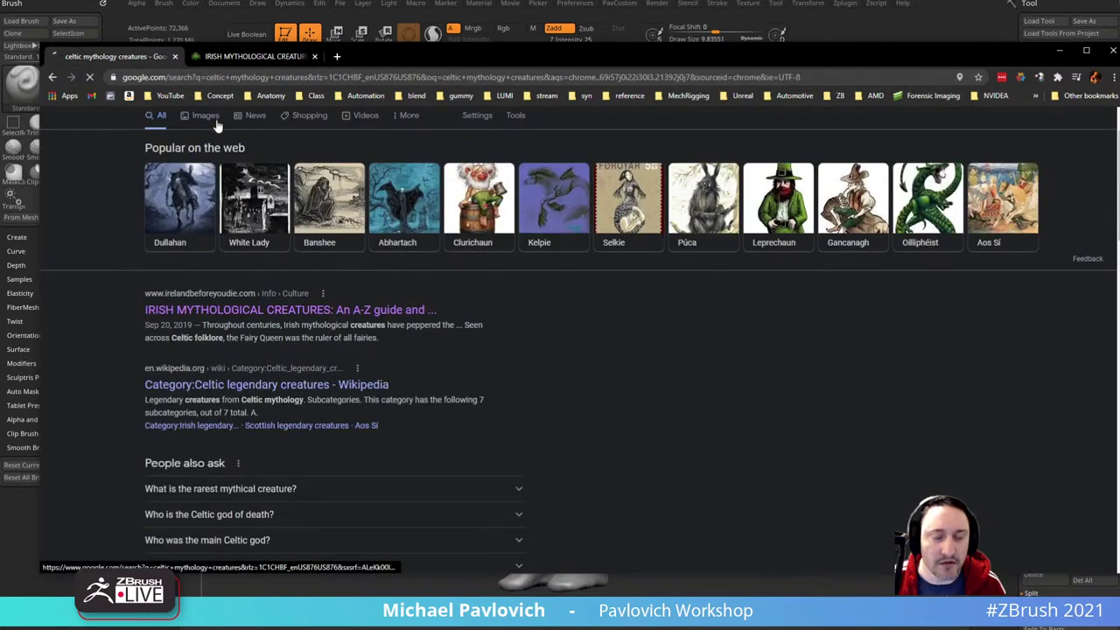
{"action": "left_click", "coordinate": [209, 116]}
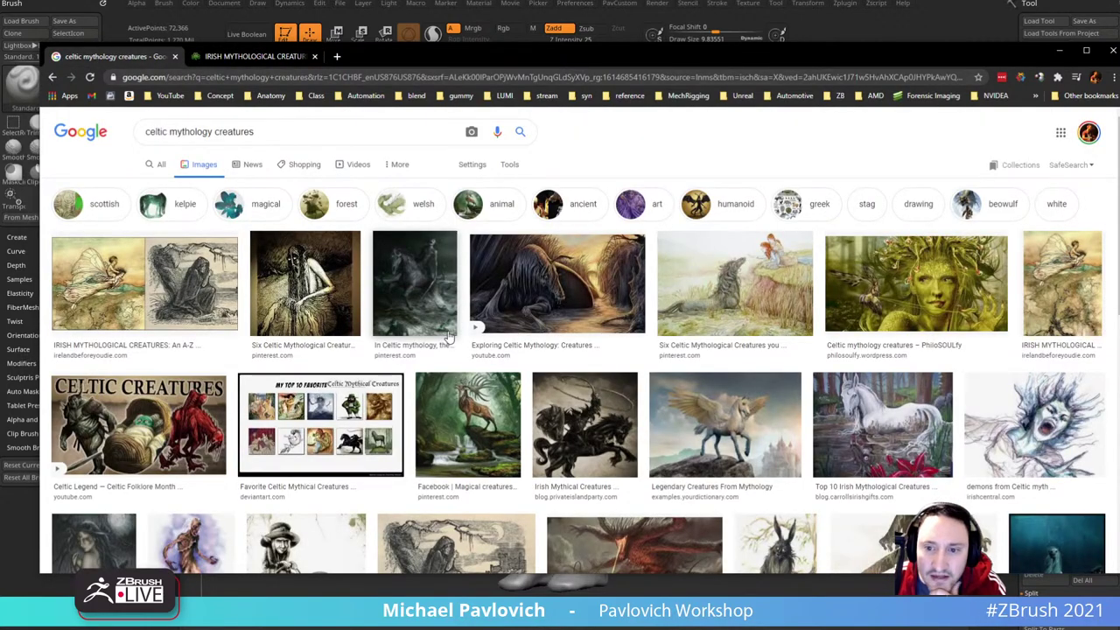
{"action": "scroll", "coordinate": [448, 337], "scroll_direction": "down", "scroll_amount": 2}
{"action": "scroll", "coordinate": [359, 429], "scroll_direction": "down", "scroll_amount": 1}
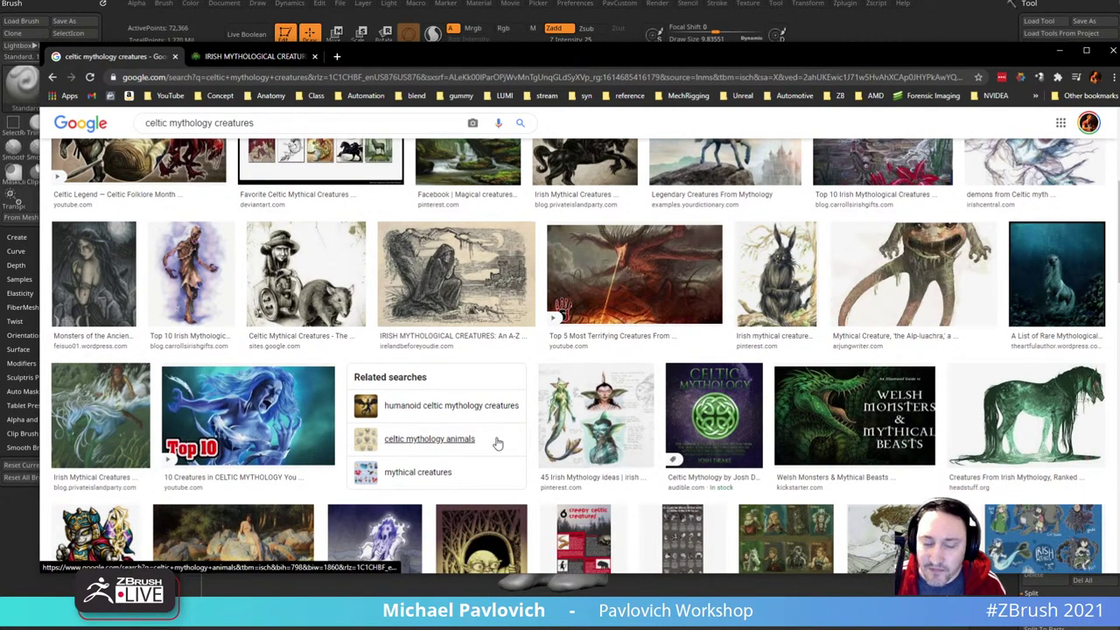
{"action": "scroll", "coordinate": [442, 392], "scroll_direction": "down", "scroll_amount": 1}
{"action": "scroll", "coordinate": [442, 392], "scroll_direction": "down", "scroll_amount": 3}
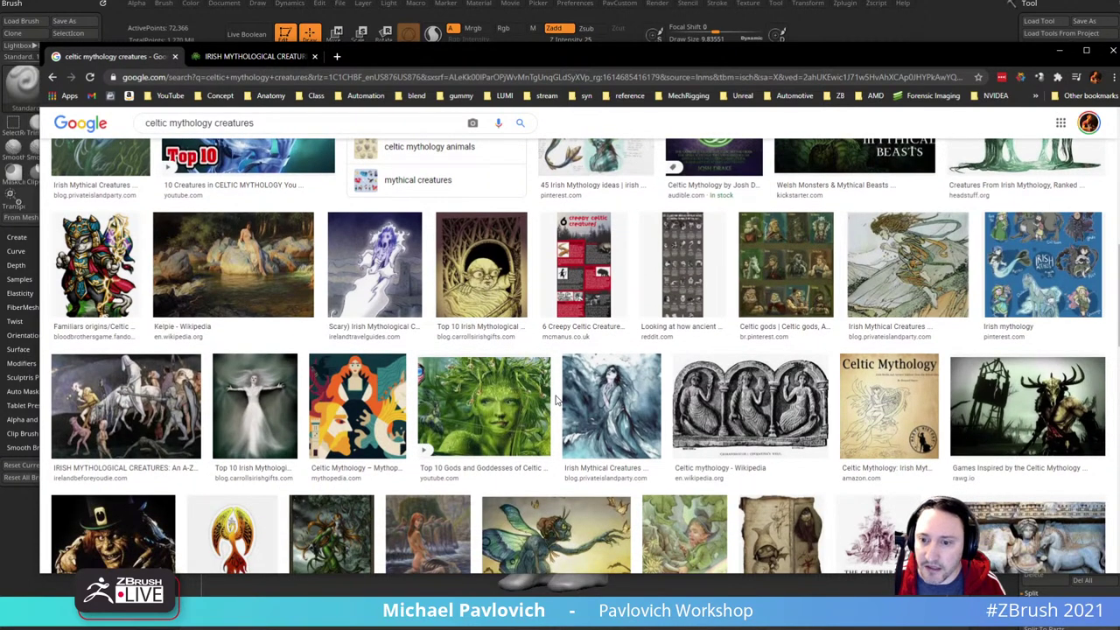
{"action": "scroll", "coordinate": [554, 399], "scroll_direction": "down", "scroll_amount": 2}
{"action": "scroll", "coordinate": [516, 398], "scroll_direction": "down", "scroll_amount": 1}
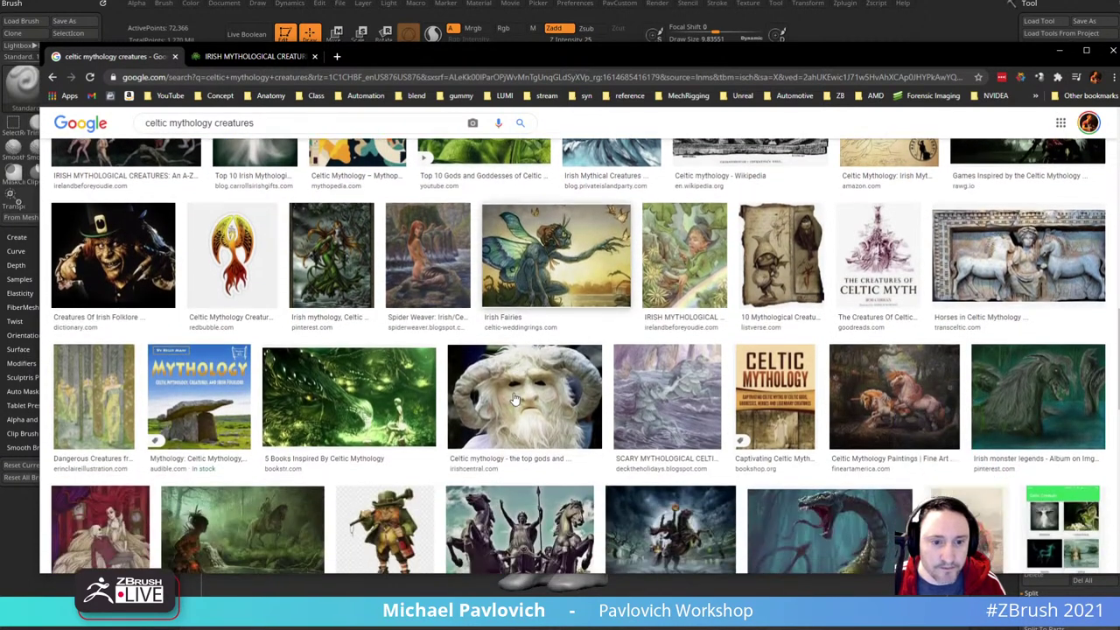
{"action": "scroll", "coordinate": [392, 398], "scroll_direction": "down", "scroll_amount": 2}
{"action": "scroll", "coordinate": [391, 398], "scroll_direction": "down", "scroll_amount": 1}
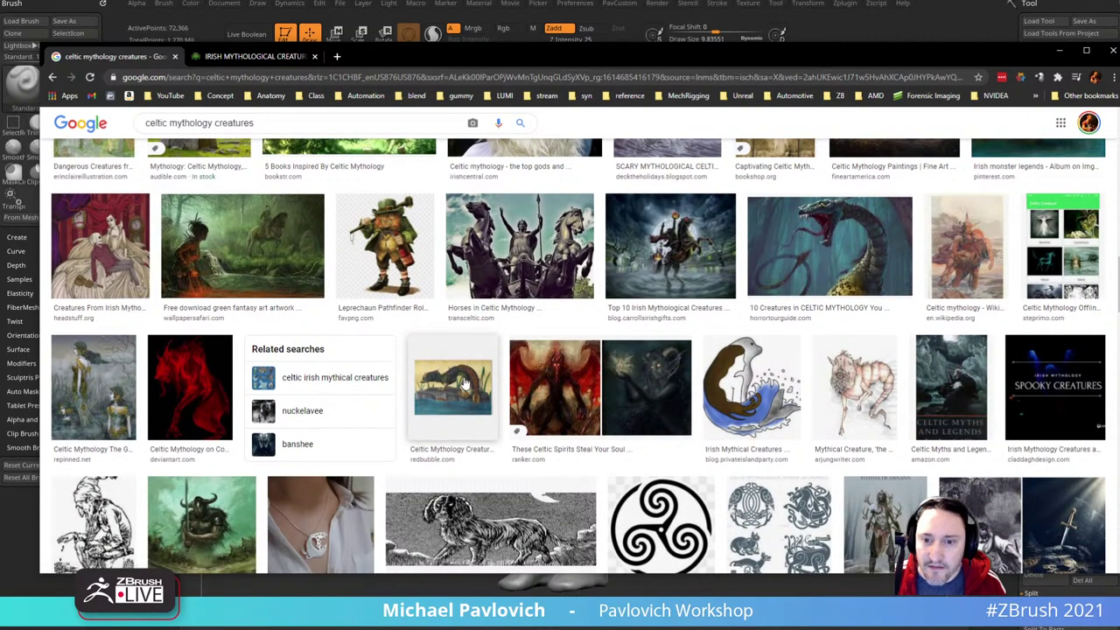
{"action": "scroll", "coordinate": [393, 395], "scroll_direction": "down", "scroll_amount": 2}
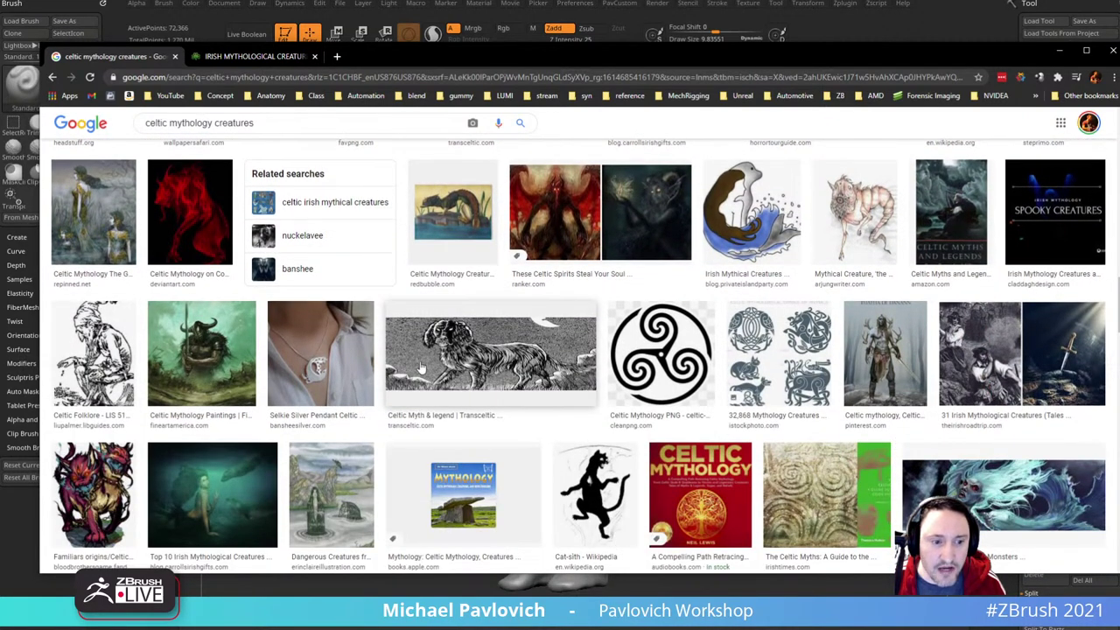
{"action": "scroll", "coordinate": [420, 370], "scroll_direction": "up", "scroll_amount": 3}
{"action": "left_click", "coordinate": [559, 16]}
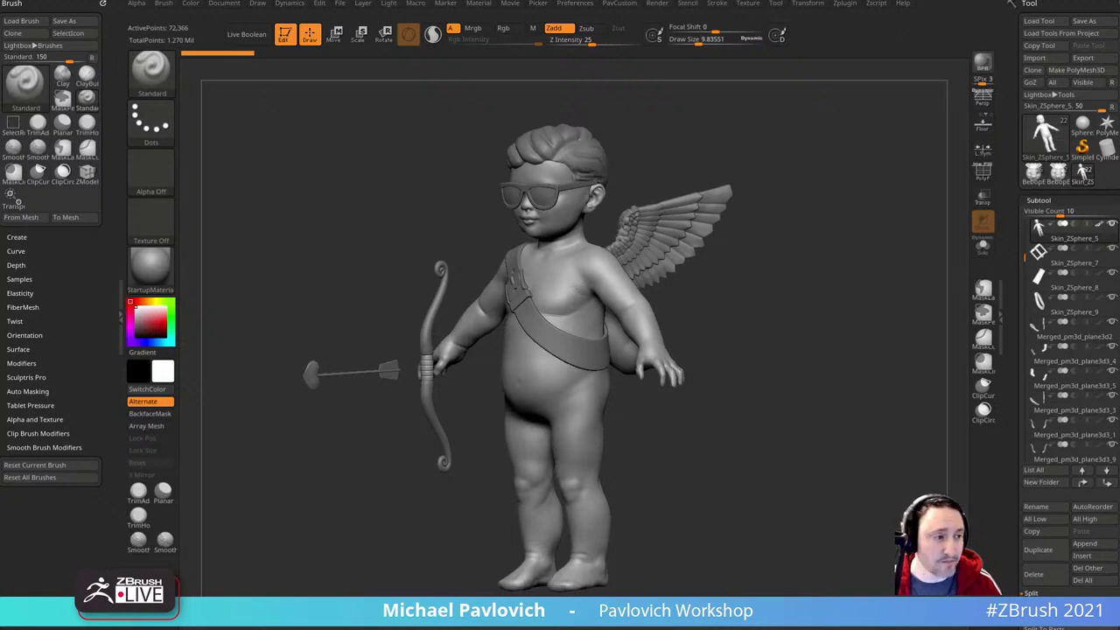
{"action": "left_click_drag", "start_coordinate": [342, 151], "coordinate": [369, 154]}
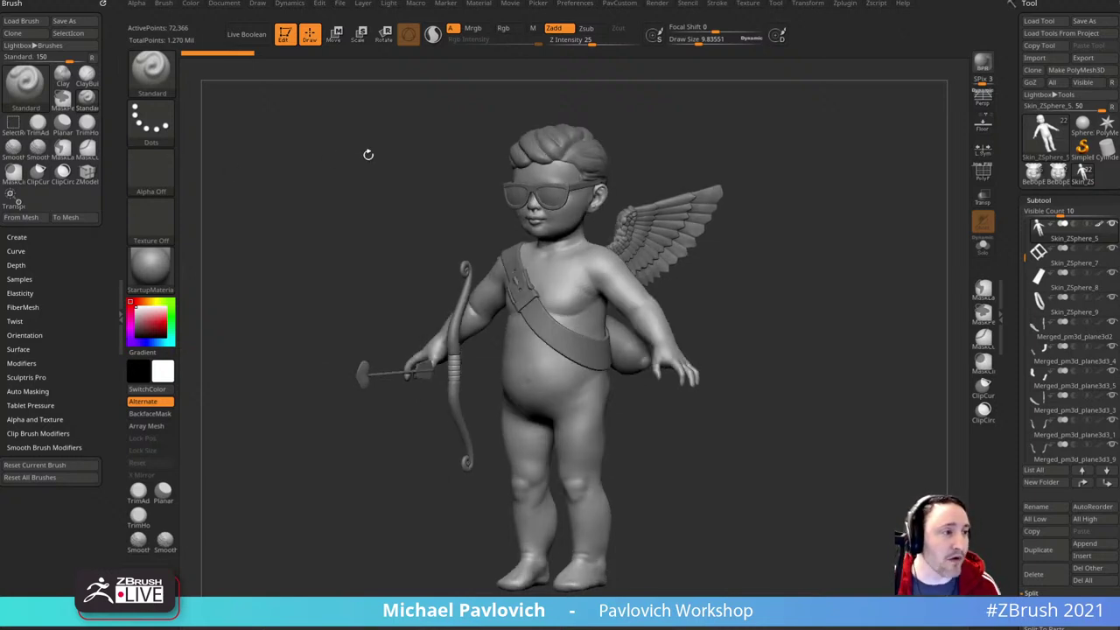
{"action": "mouse_move", "coordinate": [831, 253]}
{"action": "left_mouse_down"}
{"action": "mouse_move", "coordinate": [899, 251]}
{"action": "mouse_move", "coordinate": [804, 251]}
{"action": "left_mouse_up"}
{"action": "key", "text": "s"}
{"action": "left_click", "coordinate": [819, 255]}
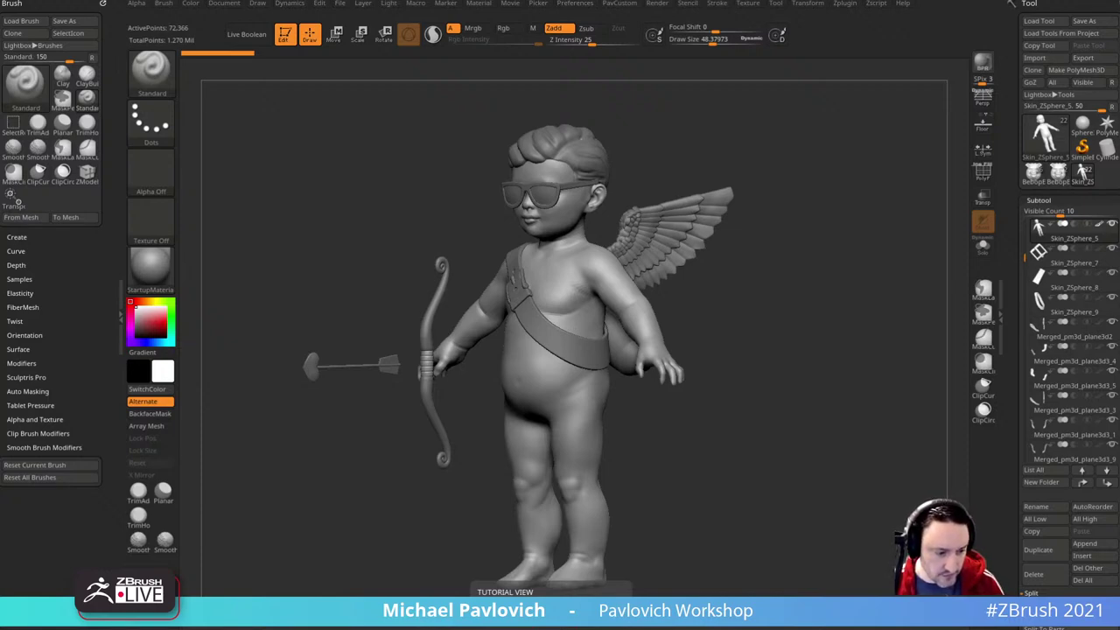
- Switch to Chrome, look through the leprechaun sculpt image results and return to ZBrush
{"action": "left_click_drag", "start_coordinate": [603, 0], "coordinate": [533, 42]}
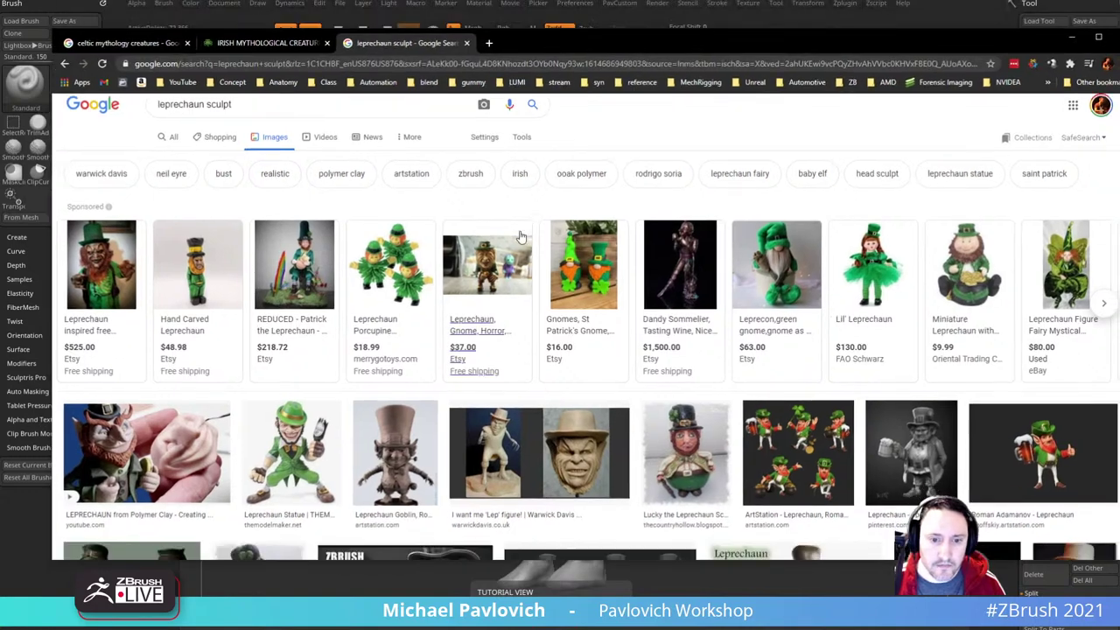
{"action": "scroll", "coordinate": [520, 236], "scroll_direction": "down", "scroll_amount": 5}
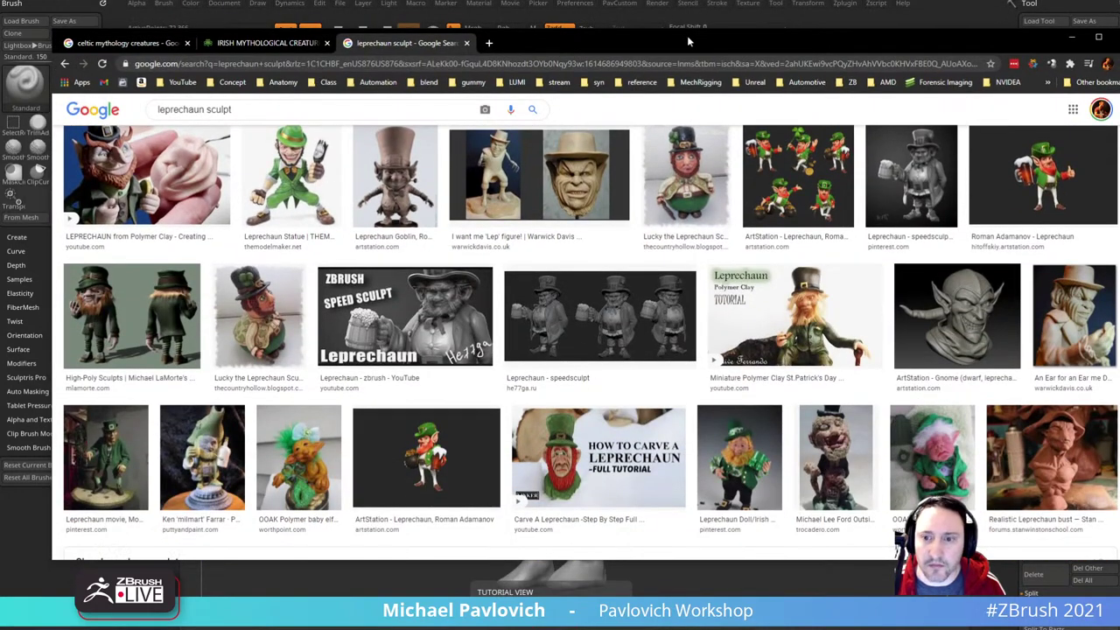
{"action": "key", "text": "alt+Tab"}
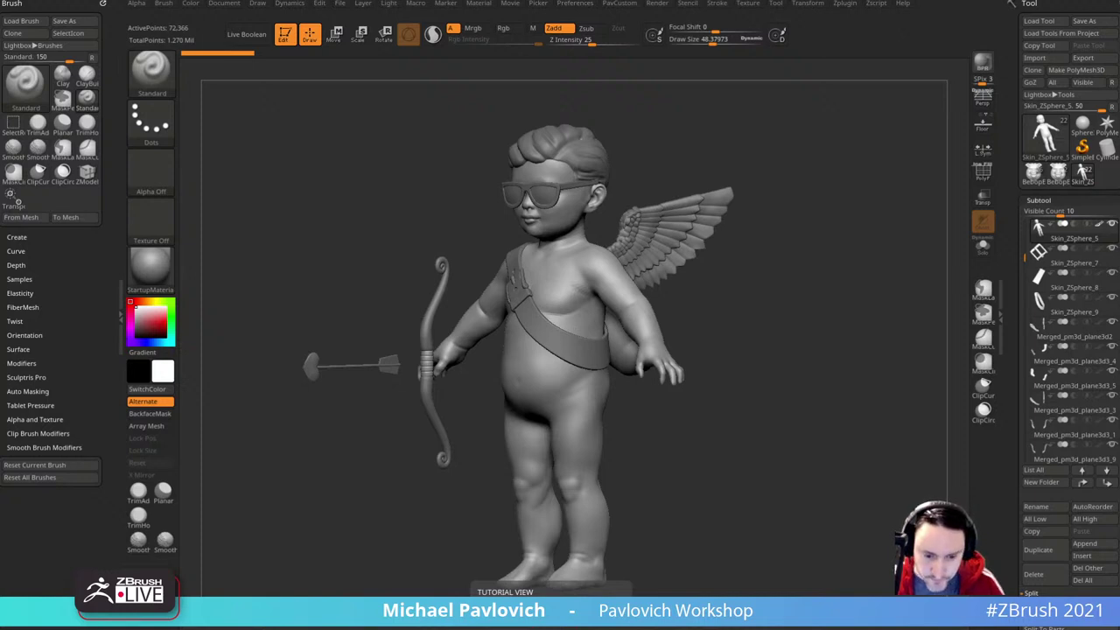
- Set the brush's draw size to about 38
{"action": "mouse_move", "coordinate": [843, 219]}
{"action": "left_mouse_down"}
{"action": "mouse_move", "coordinate": [847, 275]}
{"action": "mouse_move", "coordinate": [757, 270]}
{"action": "left_mouse_up"}
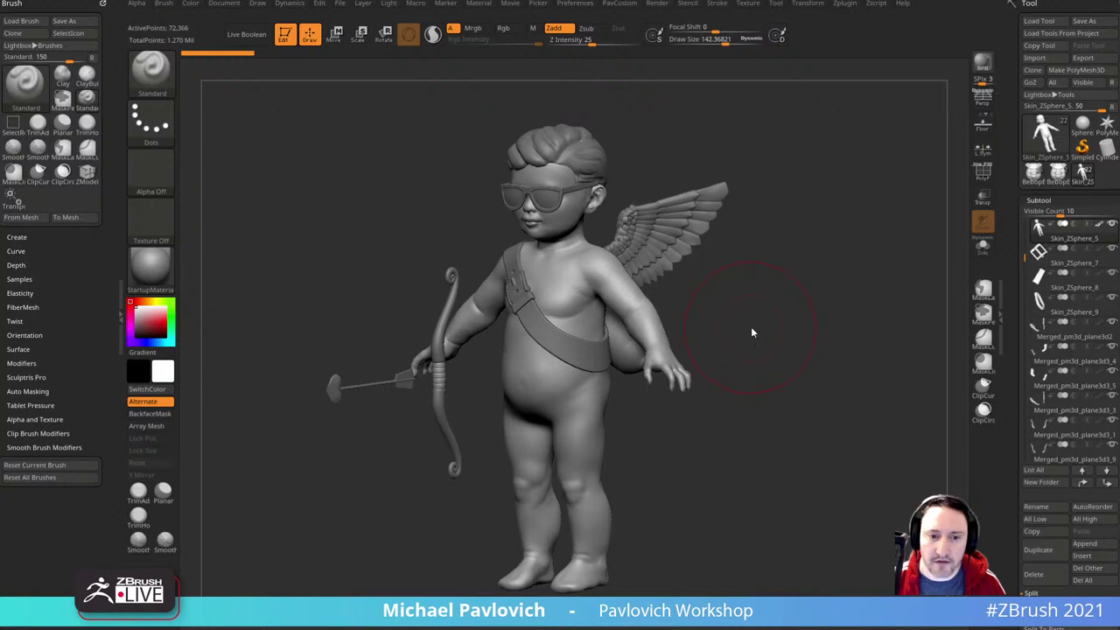
{"action": "left_click_drag", "start_coordinate": [749, 330], "coordinate": [695, 304]}
{"action": "key", "text": "s"}
{"action": "left_click", "coordinate": [695, 304]}
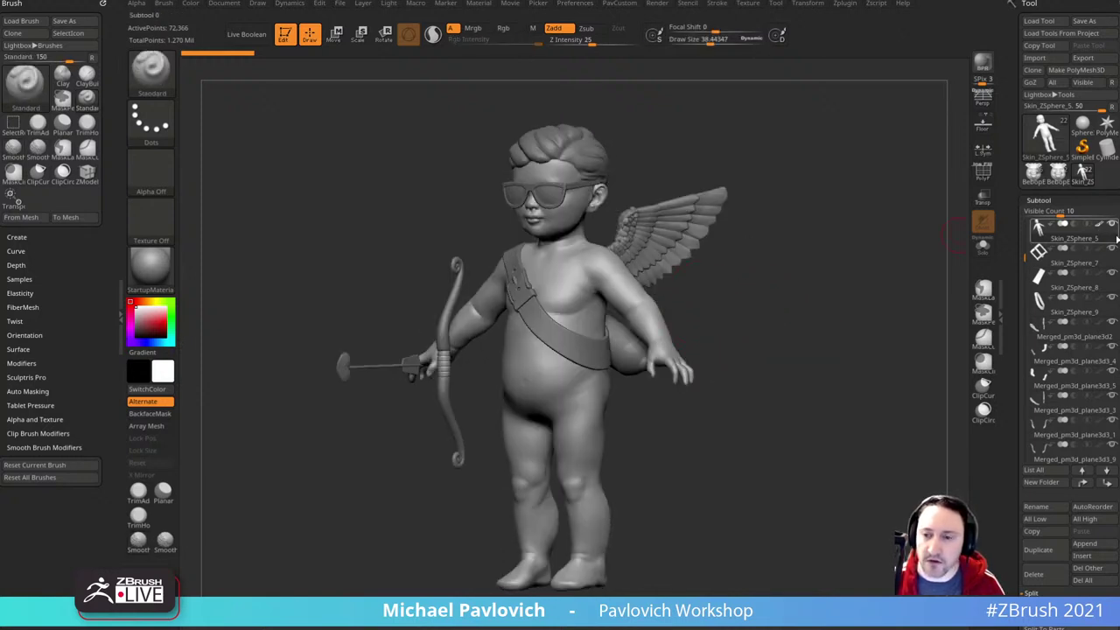
- Delete all other subtools of the cupid model, keeping only the baby's body
{"action": "left_click_drag", "start_coordinate": [1117, 280], "coordinate": [1117, 159]}
{"action": "left_click_drag", "start_coordinate": [463, 219], "coordinate": [705, 245]}
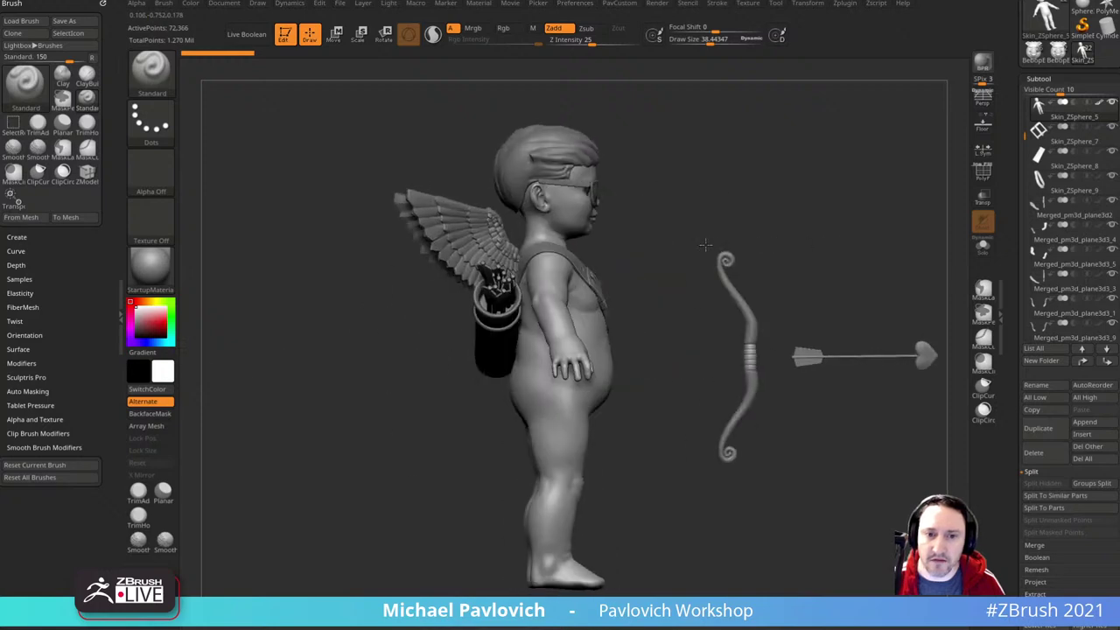
{"action": "left_click_drag", "start_coordinate": [849, 239], "coordinate": [704, 252]}
{"action": "left_click_drag", "start_coordinate": [1054, 556], "coordinate": [1054, 421]}
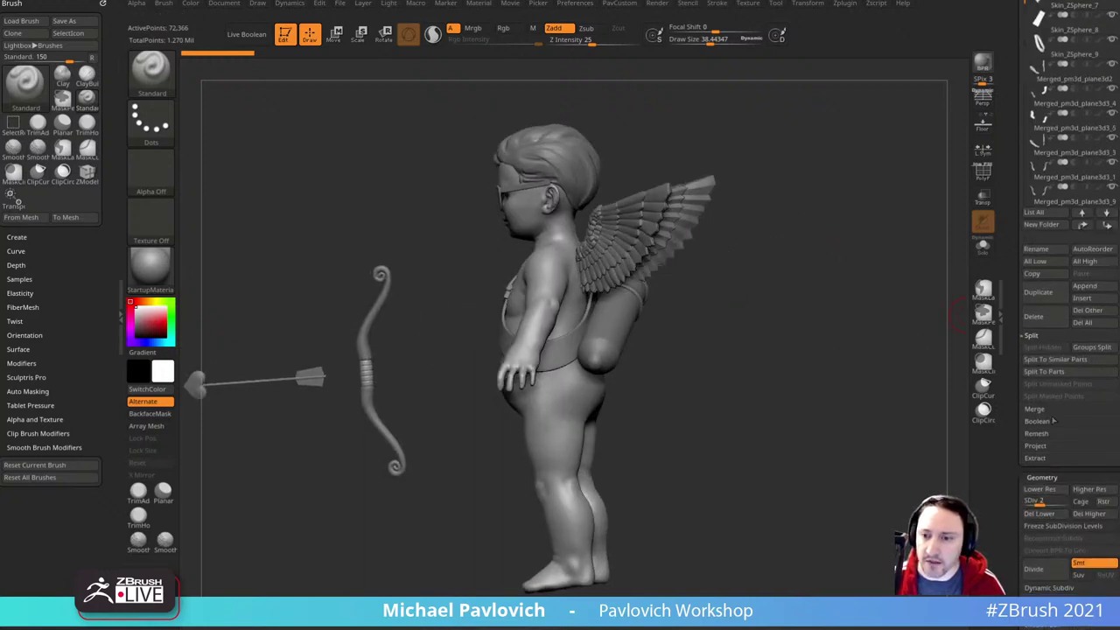
{"action": "scroll", "coordinate": [1016, 454], "scroll_direction": "up", "scroll_amount": 2}
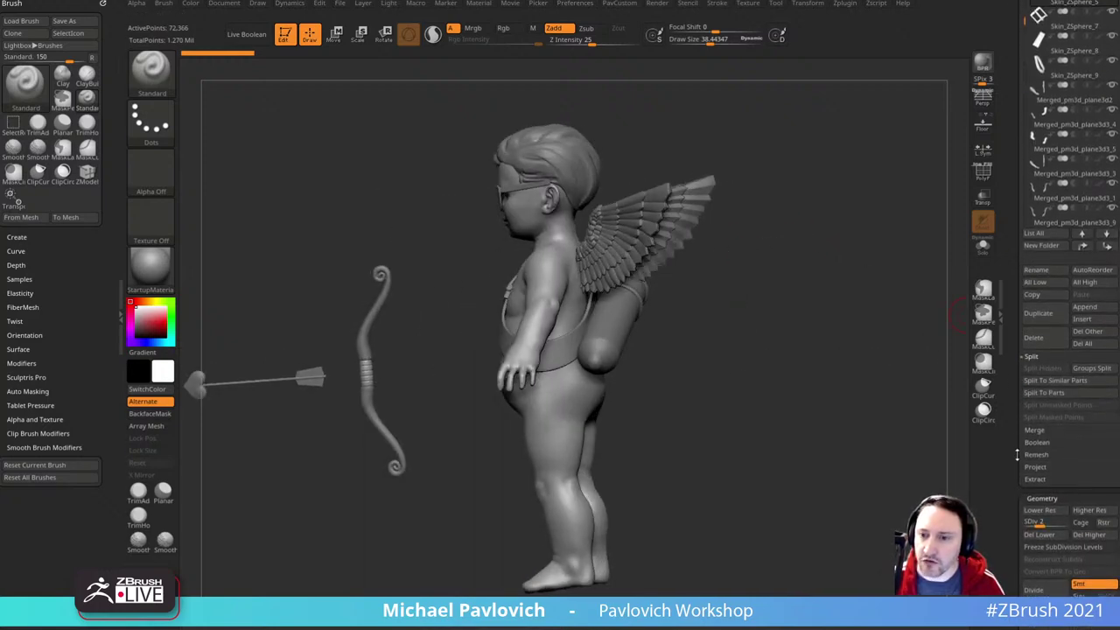
{"action": "scroll", "coordinate": [1018, 437], "scroll_direction": "up", "scroll_amount": 2}
{"action": "left_click", "coordinate": [1039, 359]}
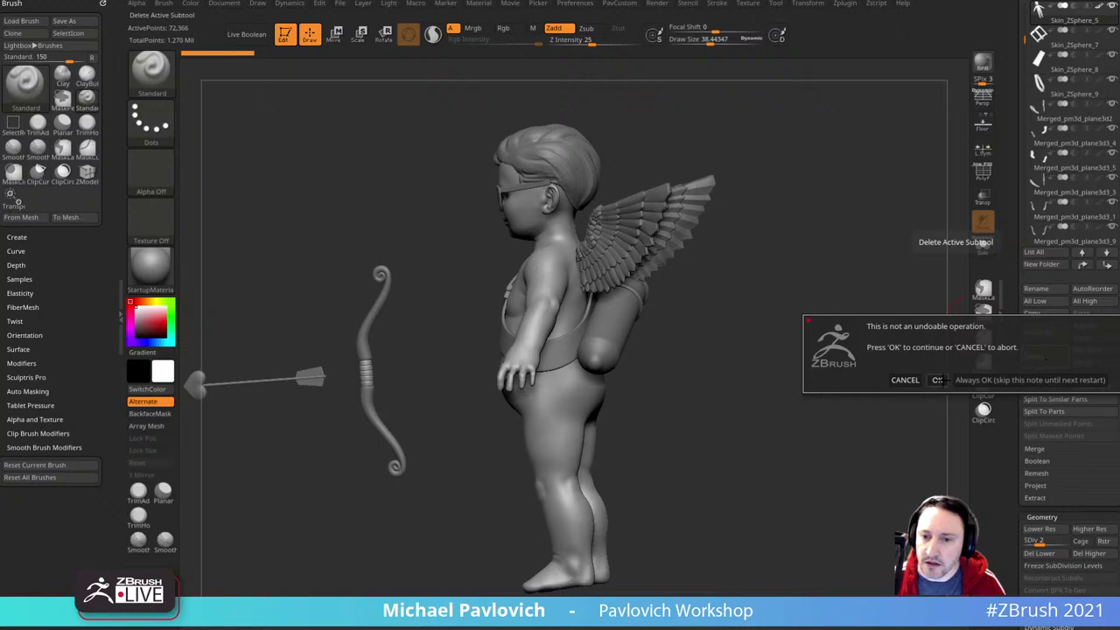
{"action": "left_click", "coordinate": [906, 380]}
{"action": "left_click", "coordinate": [1093, 364]}
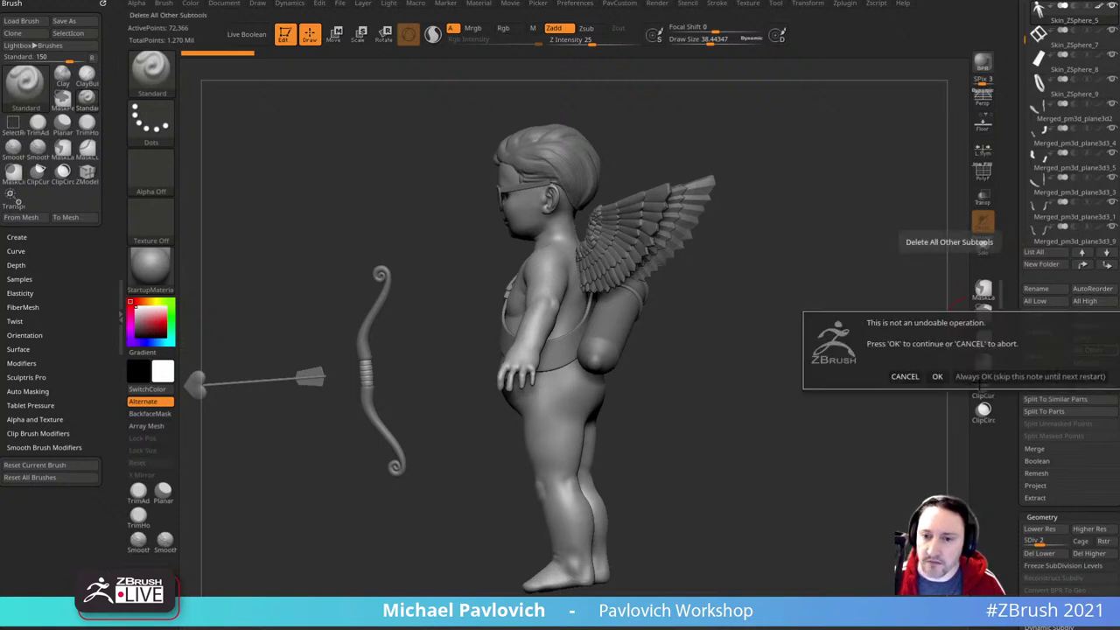
{"action": "left_click", "coordinate": [927, 377]}
- Lower the baby body to subdivision level 1 and bring it into front view
{"action": "scroll", "coordinate": [1009, 294], "scroll_direction": "up", "scroll_amount": 10}
{"action": "mouse_move", "coordinate": [840, 345]}
{"action": "left_mouse_down"}
{"action": "mouse_move", "coordinate": [889, 320]}
{"action": "mouse_move", "coordinate": [884, 345]}
{"action": "mouse_move", "coordinate": [857, 335]}
{"action": "mouse_move", "coordinate": [874, 326]}
{"action": "mouse_move", "coordinate": [855, 319]}
{"action": "left_mouse_up"}
{"action": "key", "text": "ctrl"}
{"action": "scroll", "coordinate": [977, 358], "scroll_direction": "down", "scroll_amount": 5}
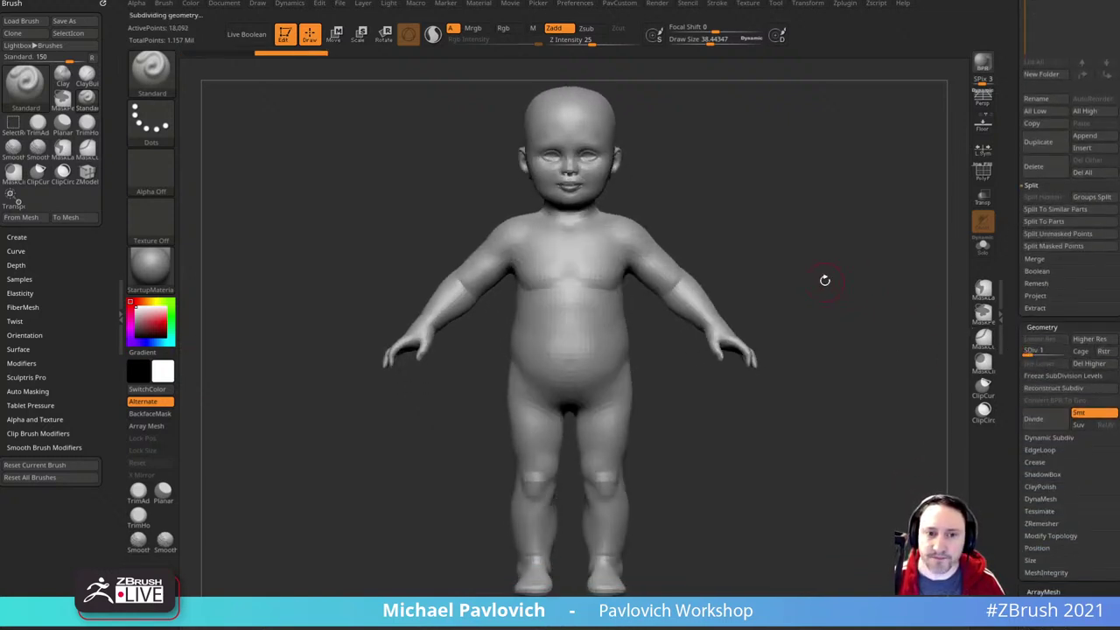
- Mask the baby's whole head from the side with the MaskLasso brush and soften the mask's edge
{"action": "mouse_move", "coordinate": [839, 228]}
{"action": "left_mouse_down", "text": "alt"}
{"action": "mouse_move", "coordinate": [837, 260]}
{"action": "mouse_move", "coordinate": [815, 274]}
{"action": "mouse_move", "coordinate": [777, 273]}
{"action": "left_mouse_up", "text": "alt"}
{"action": "left_click_drag", "start_coordinate": [769, 229], "coordinate": [773, 259], "text": "alt"}
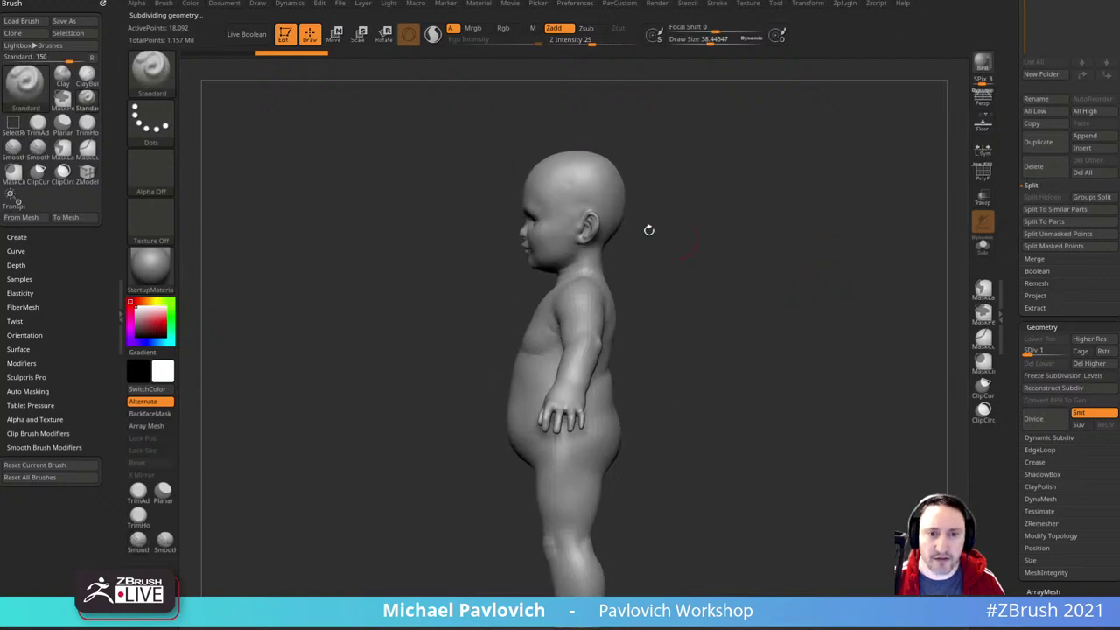
{"action": "left_click", "coordinate": [154, 76], "text": "ctrl"}
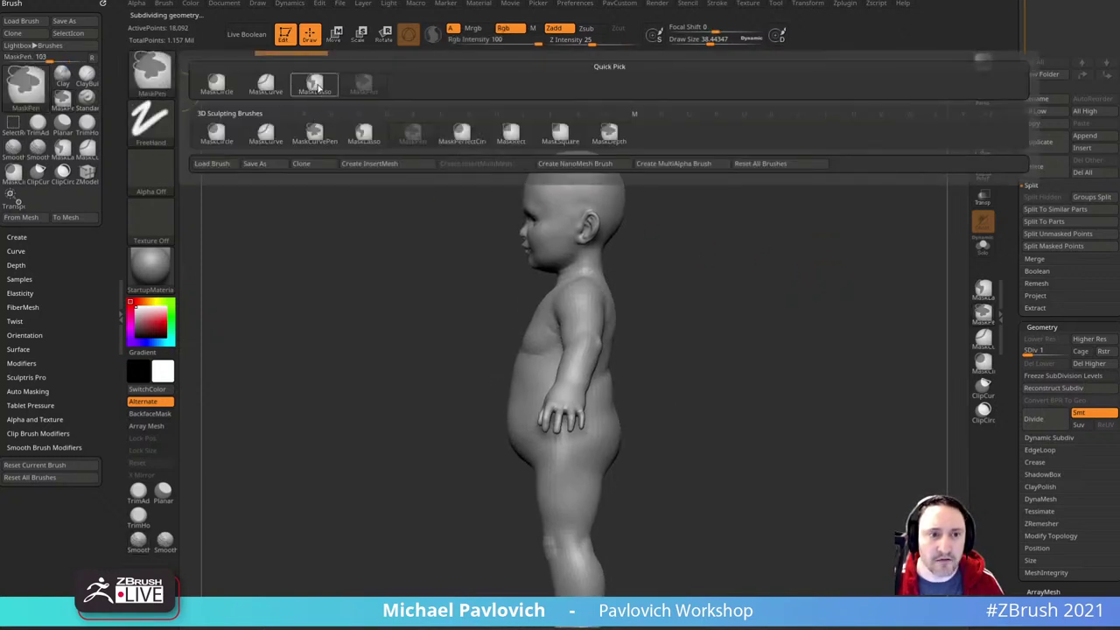
{"action": "left_click", "coordinate": [314, 83]}
{"action": "mouse_move", "coordinate": [662, 155]}
{"action": "left_mouse_down", "text": "ctrl"}
{"action": "mouse_move", "coordinate": [508, 274]}
{"action": "mouse_move", "coordinate": [565, 282]}
{"action": "mouse_move", "coordinate": [691, 229]}
{"action": "left_mouse_up", "text": "ctrl"}
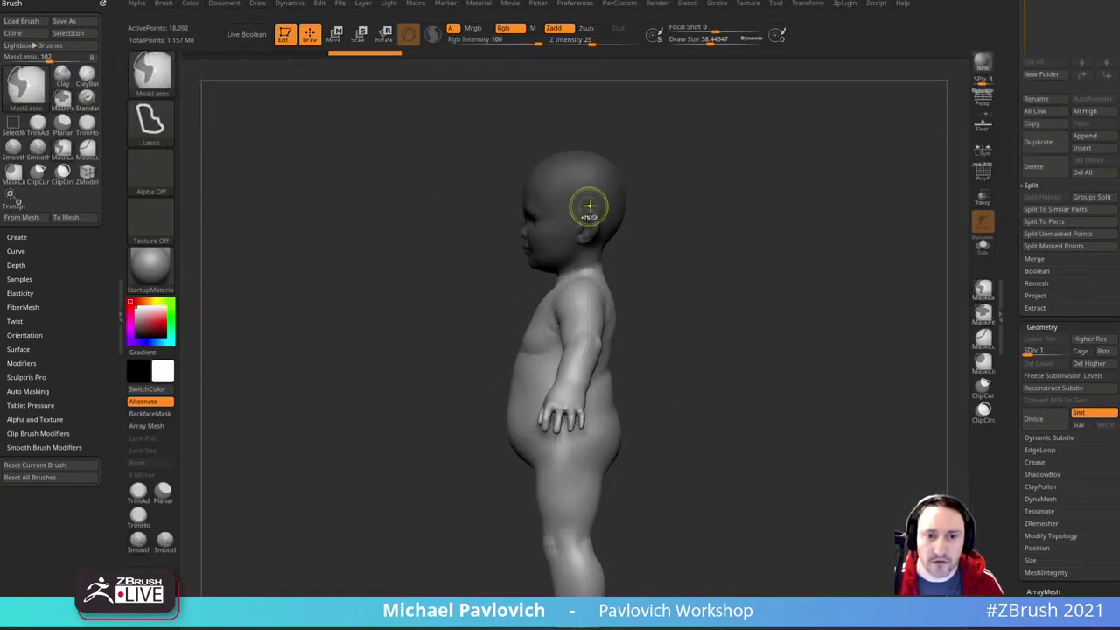
{"action": "left_click", "coordinate": [588, 207], "text": "ctrl"}
{"action": "left_click", "coordinate": [727, 241], "text": "ctrl"}
{"action": "mouse_move", "coordinate": [789, 289]}
{"action": "left_mouse_down"}
{"action": "mouse_move", "coordinate": [810, 314]}
{"action": "mouse_move", "coordinate": [806, 248]}
{"action": "left_mouse_up"}
{"action": "left_click", "coordinate": [813, 233], "text": "ctrl"}
- Add both of the baby's hands to the mask with a lasso and soften the edge at the wrists
{"action": "key", "text": "w"}
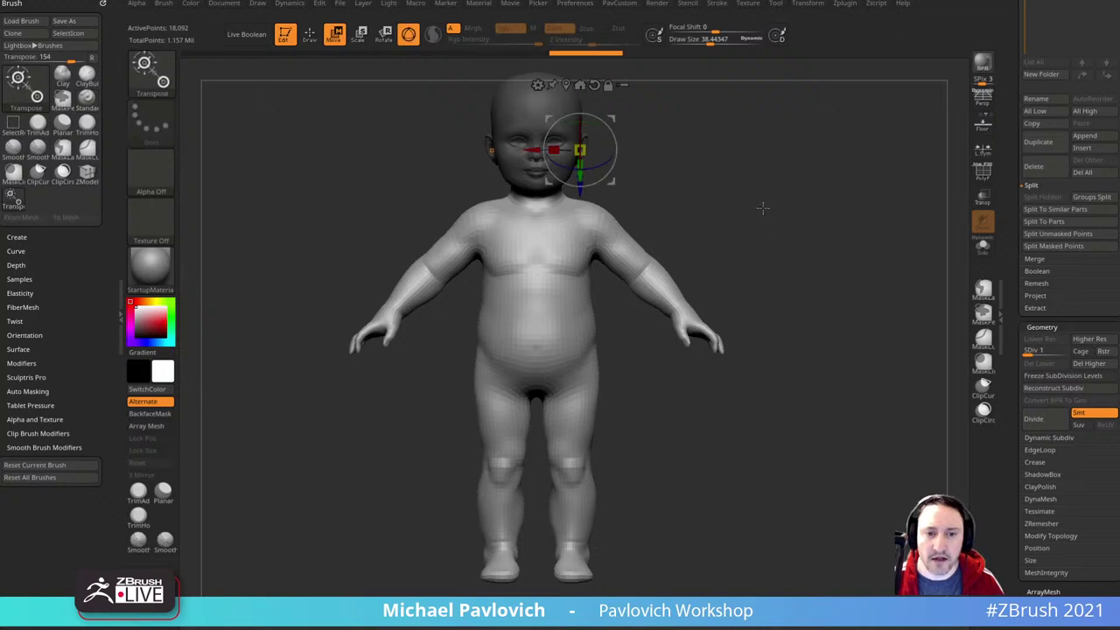
{"action": "key", "text": "q"}
{"action": "left_click_drag", "start_coordinate": [772, 196], "coordinate": [779, 217], "text": "alt"}
{"action": "mouse_move", "coordinate": [735, 315]}
{"action": "left_mouse_down", "text": "ctrl"}
{"action": "mouse_move", "coordinate": [739, 325]}
{"action": "mouse_move", "coordinate": [683, 324]}
{"action": "mouse_move", "coordinate": [687, 411]}
{"action": "left_mouse_up", "text": "ctrl"}
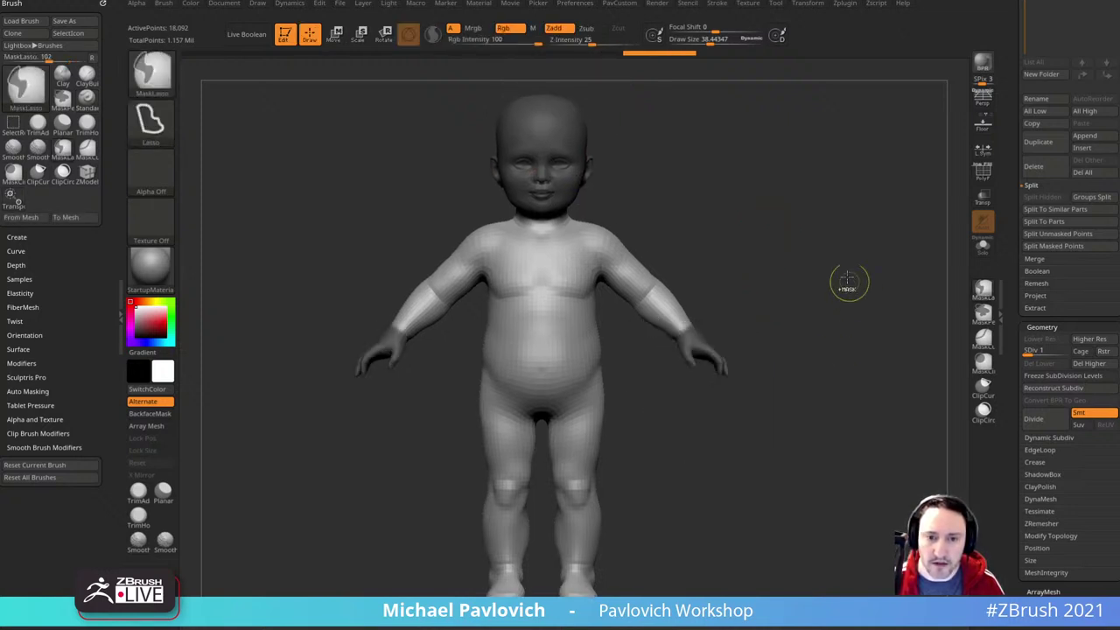
{"action": "left_click_drag", "start_coordinate": [828, 298], "coordinate": [807, 283], "text": "alt"}
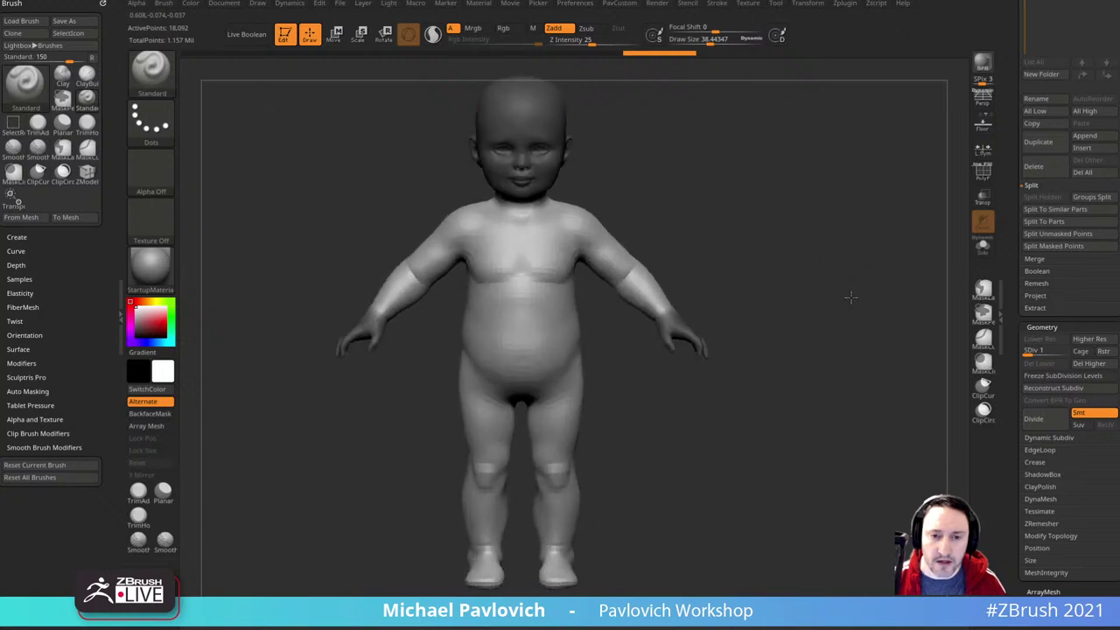
{"action": "left_click", "coordinate": [674, 329], "text": "ctrl"}
- Add the baby's feet to the mask, soften its edge and invert the whole mask
{"action": "left_click_drag", "start_coordinate": [860, 305], "coordinate": [800, 370]}
{"action": "mouse_move", "coordinate": [700, 509]}
{"action": "left_mouse_down", "text": "ctrl"}
{"action": "mouse_move", "coordinate": [660, 518]}
{"action": "mouse_move", "coordinate": [595, 501]}
{"action": "mouse_move", "coordinate": [673, 518]}
{"action": "left_mouse_up", "text": "ctrl"}
{"action": "left_click", "coordinate": [643, 516], "text": "ctrl"}
{"action": "left_click", "coordinate": [797, 419], "text": "ctrl"}
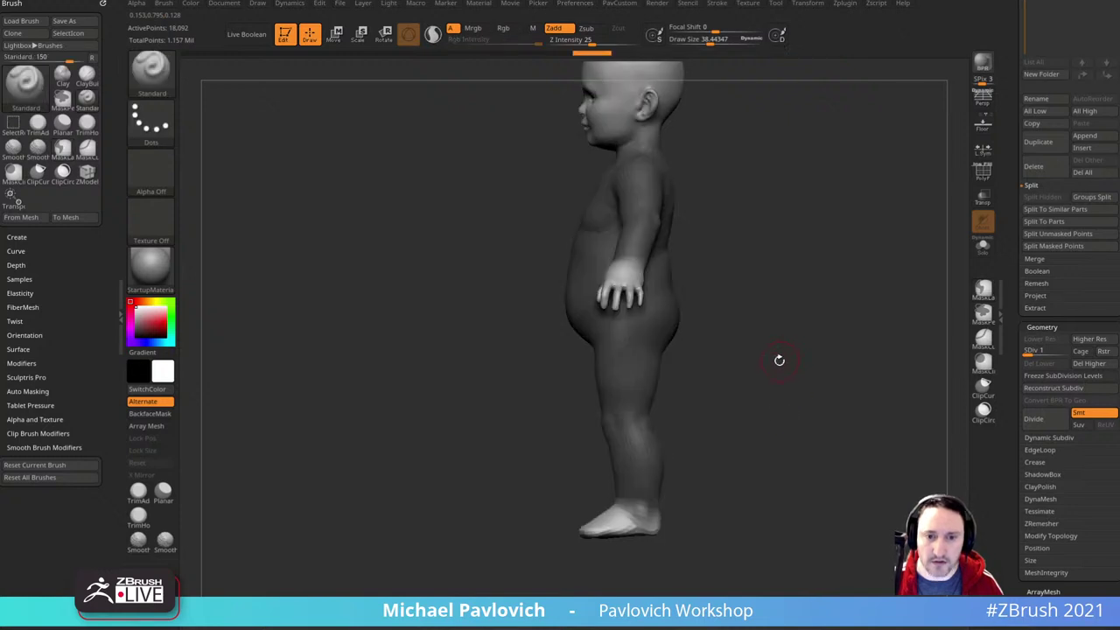
- Invert the mask and thin the unmasked baby body with an Inflate value of -20, clearing the mask
{"action": "left_click", "coordinate": [818, 330], "text": "ctrl"}
{"action": "left_click_drag", "start_coordinate": [805, 328], "coordinate": [887, 353]}
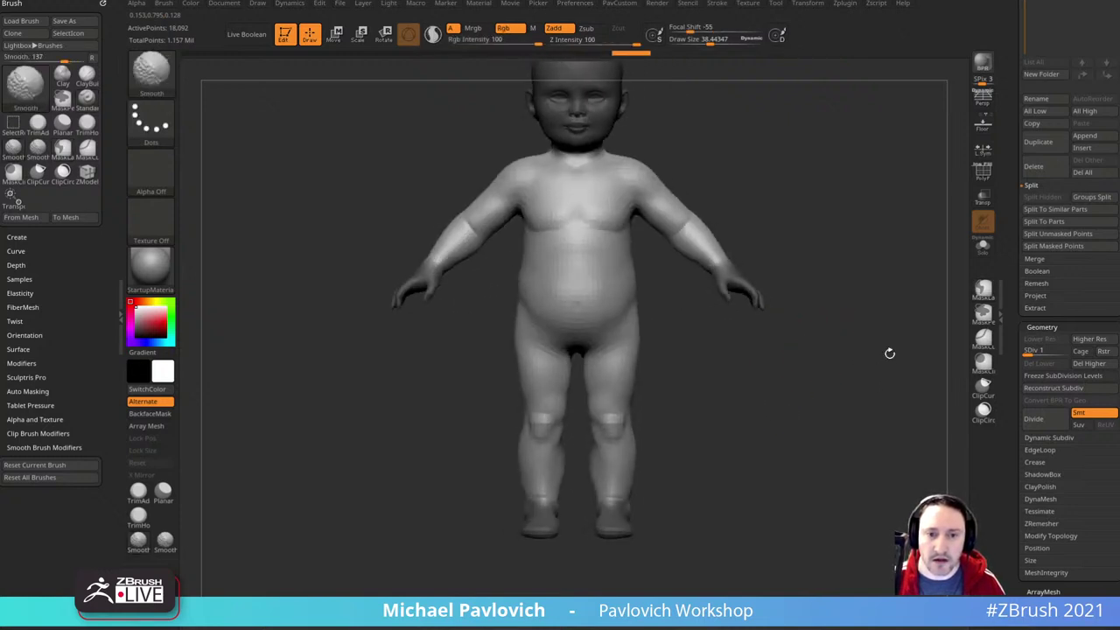
{"action": "key", "text": "3"}
{"action": "left_click_drag", "start_coordinate": [849, 224], "coordinate": [841, 225]}
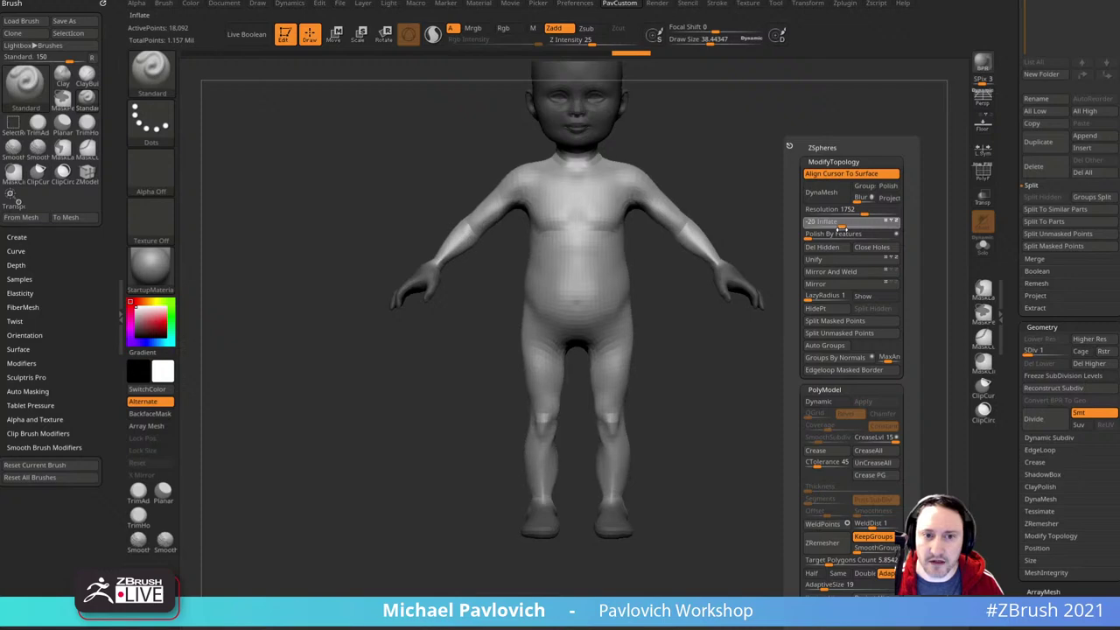
{"action": "left_click_drag", "start_coordinate": [778, 202], "coordinate": [824, 215]}
- Examine the baby's head, torso and limb proportions from the front and side
{"action": "left_click_drag", "start_coordinate": [805, 175], "coordinate": [836, 285], "text": "alt"}
{"action": "left_click_drag", "start_coordinate": [812, 221], "coordinate": [847, 290], "text": "alt"}
{"action": "left_click_drag", "start_coordinate": [725, 309], "coordinate": [784, 336], "text": "alt"}
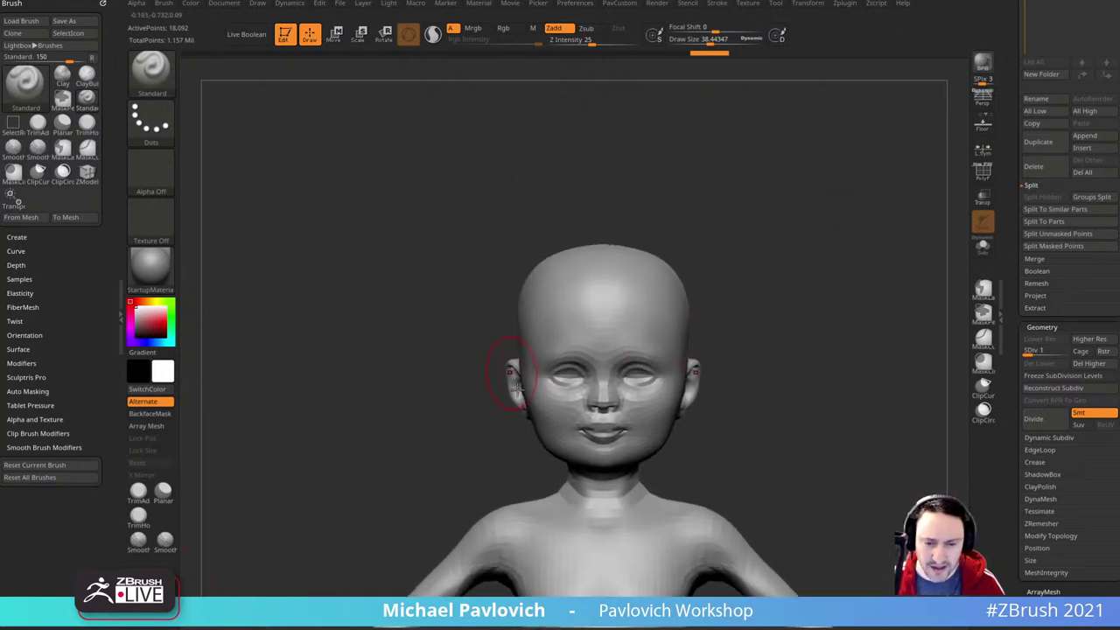
{"action": "left_click_drag", "start_coordinate": [768, 423], "coordinate": [757, 355], "text": "alt"}
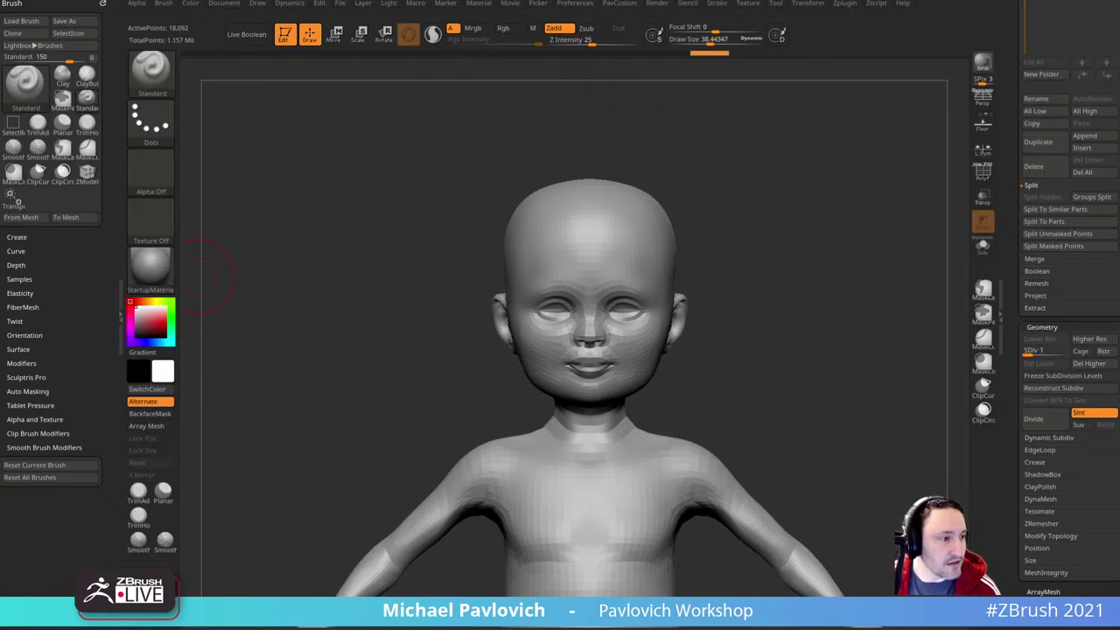
{"action": "left_click_drag", "start_coordinate": [809, 198], "coordinate": [788, 302]}
{"action": "left_click_drag", "start_coordinate": [787, 302], "coordinate": [828, 172], "text": "alt"}
{"action": "left_click_drag", "start_coordinate": [802, 330], "coordinate": [782, 287]}
{"action": "key", "text": "3"}
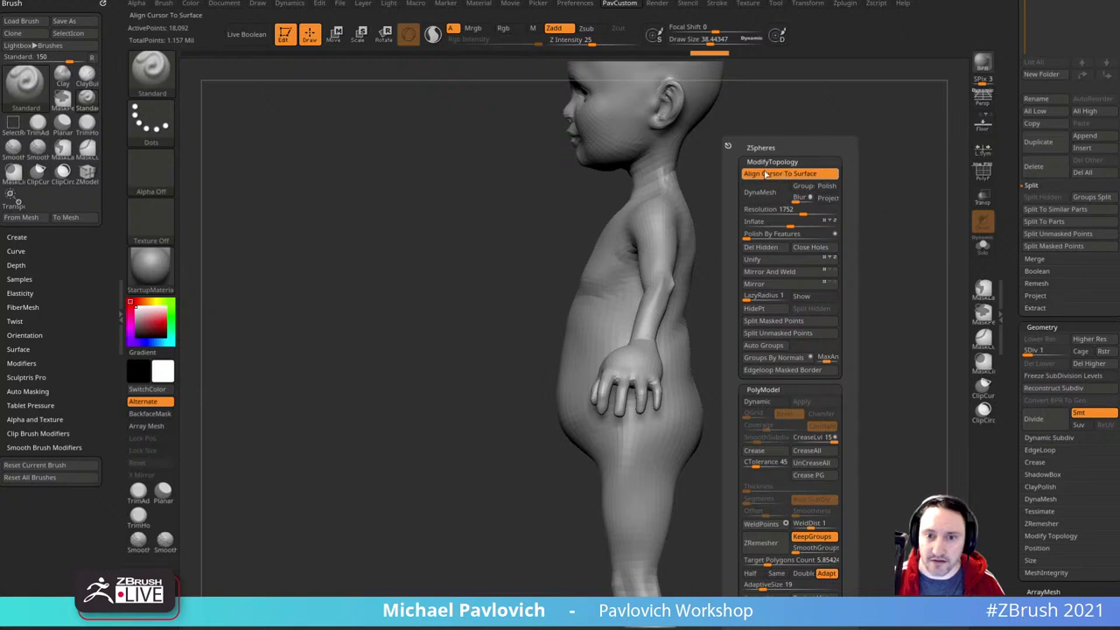
{"action": "left_click_drag", "start_coordinate": [810, 188], "coordinate": [837, 228], "text": "alt"}
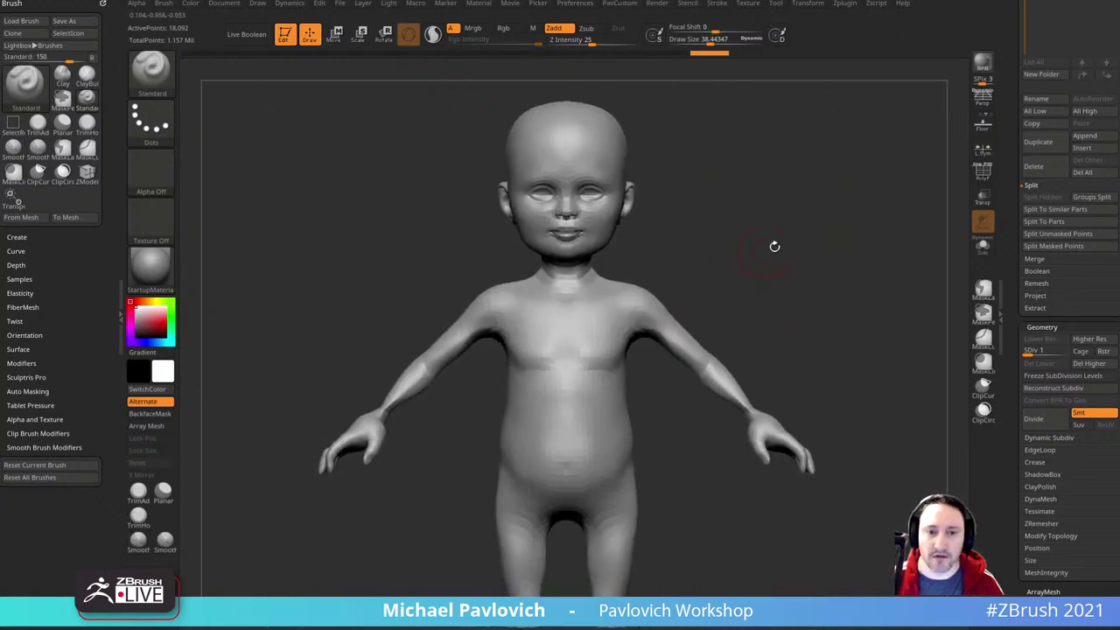
{"action": "left_click_drag", "start_coordinate": [776, 293], "coordinate": [783, 370], "text": "alt"}
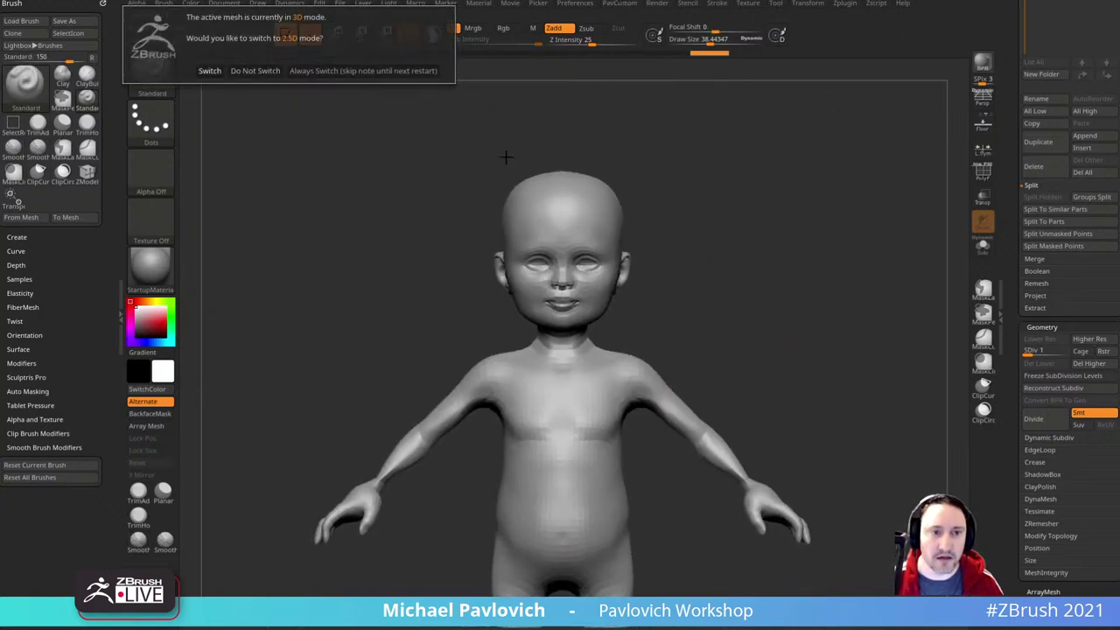
- Clear the canvas and delete all subtools of both loaded Bebop models
{"action": "left_click", "coordinate": [285, 35]}
{"action": "key", "text": "ctrl+n"}
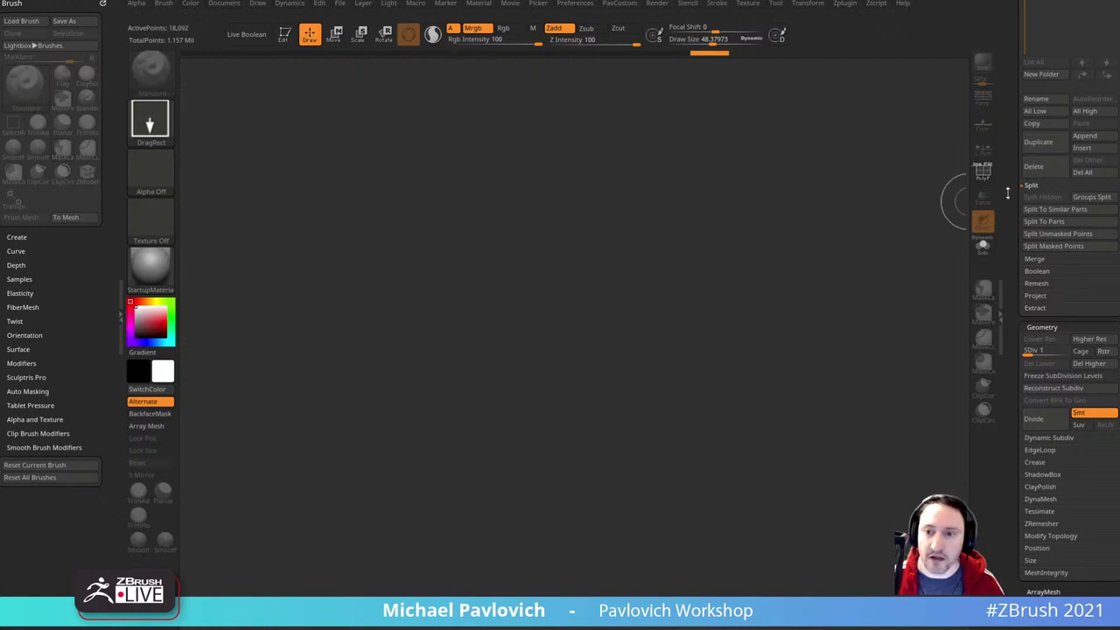
{"action": "left_click_drag", "start_coordinate": [1007, 194], "coordinate": [1006, 480]}
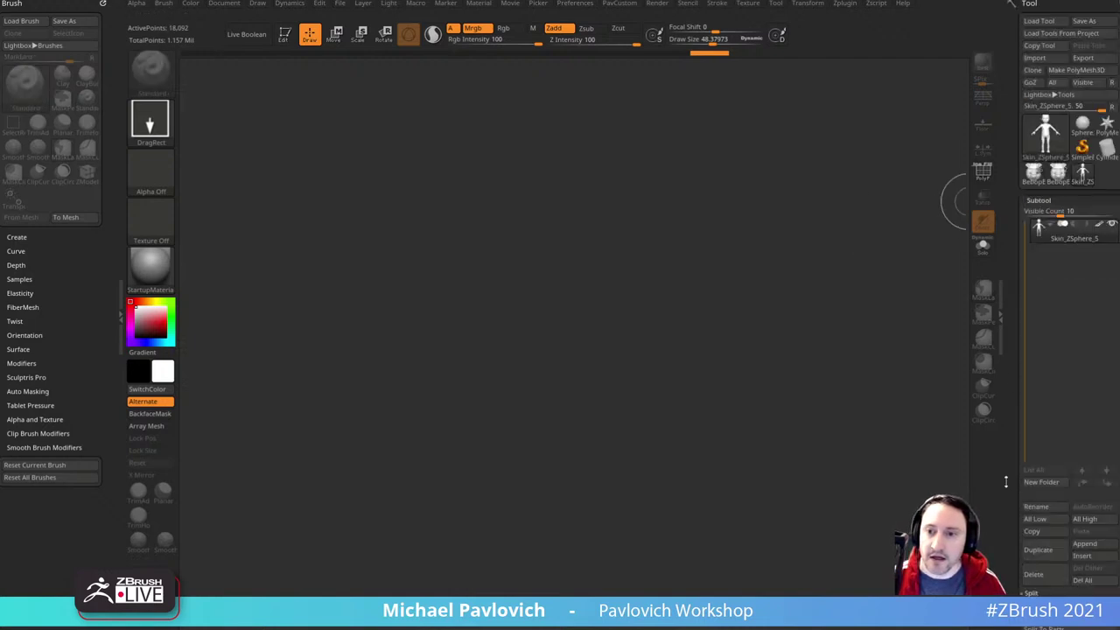
{"action": "left_click", "coordinate": [1057, 172]}
{"action": "scroll", "coordinate": [1022, 168], "scroll_direction": "down", "scroll_amount": 5}
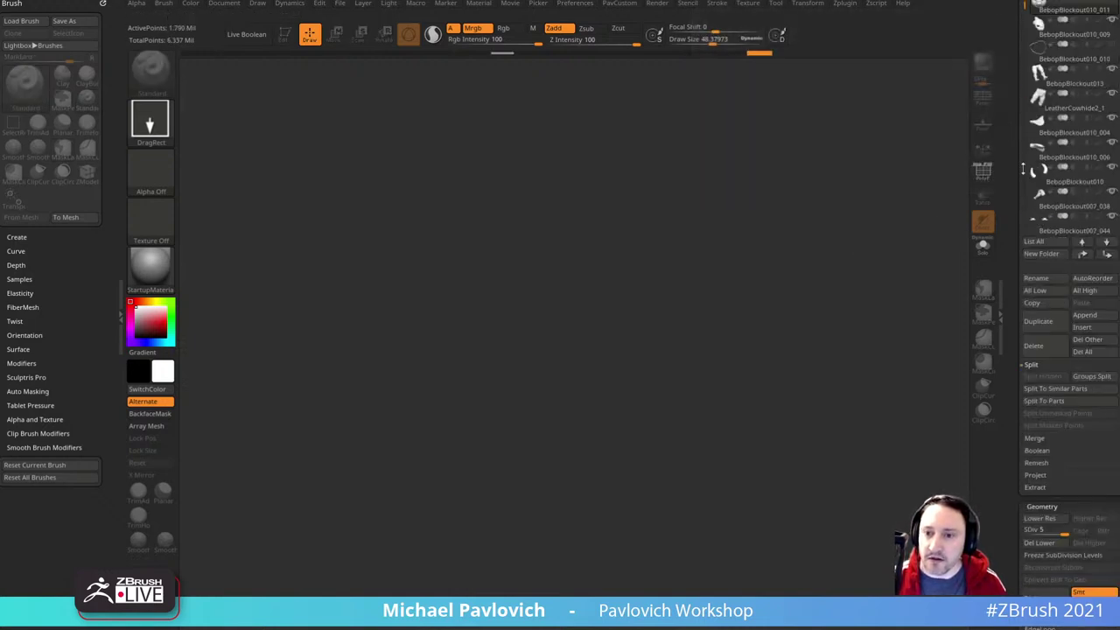
{"action": "left_click", "coordinate": [1085, 354]}
{"action": "left_click", "coordinate": [1023, 379]}
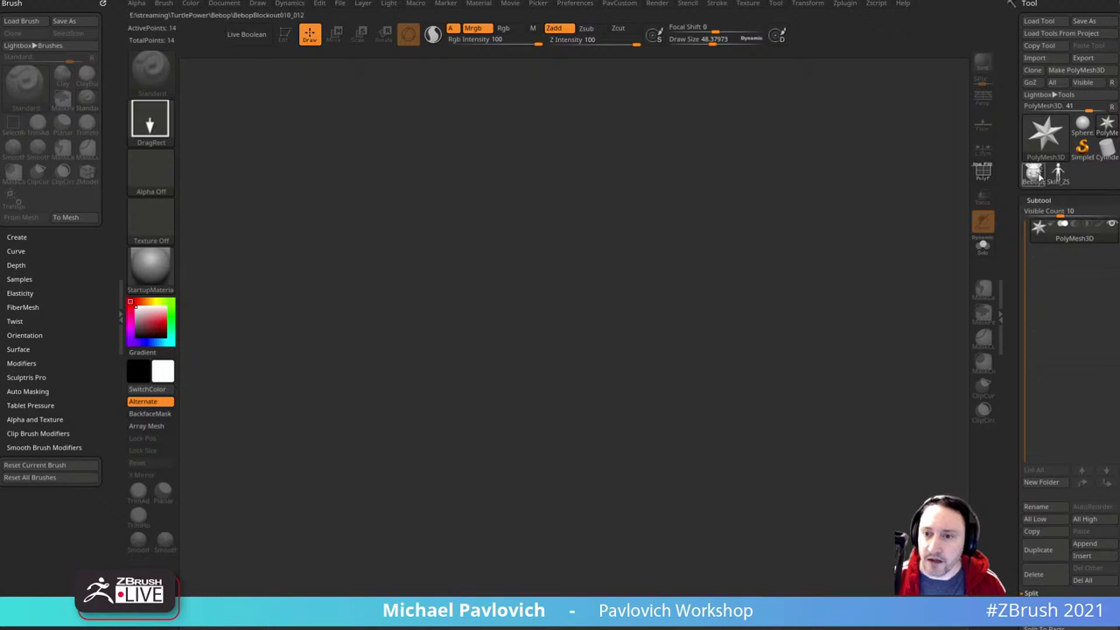
{"action": "left_click", "coordinate": [1086, 581]}
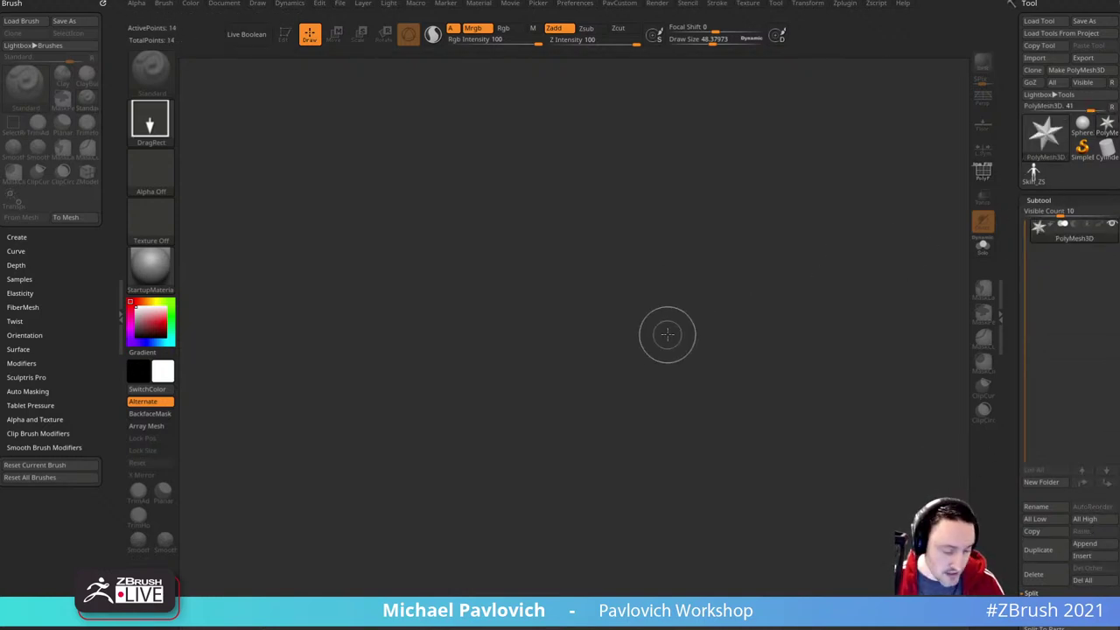
- Load _Nickz_humanMaleAverageSimple.ZTL from the LightBox tool library and put the male figure into edit mode
{"action": "key", "text": "comma"}
{"action": "double_click", "coordinate": [654, 259]}
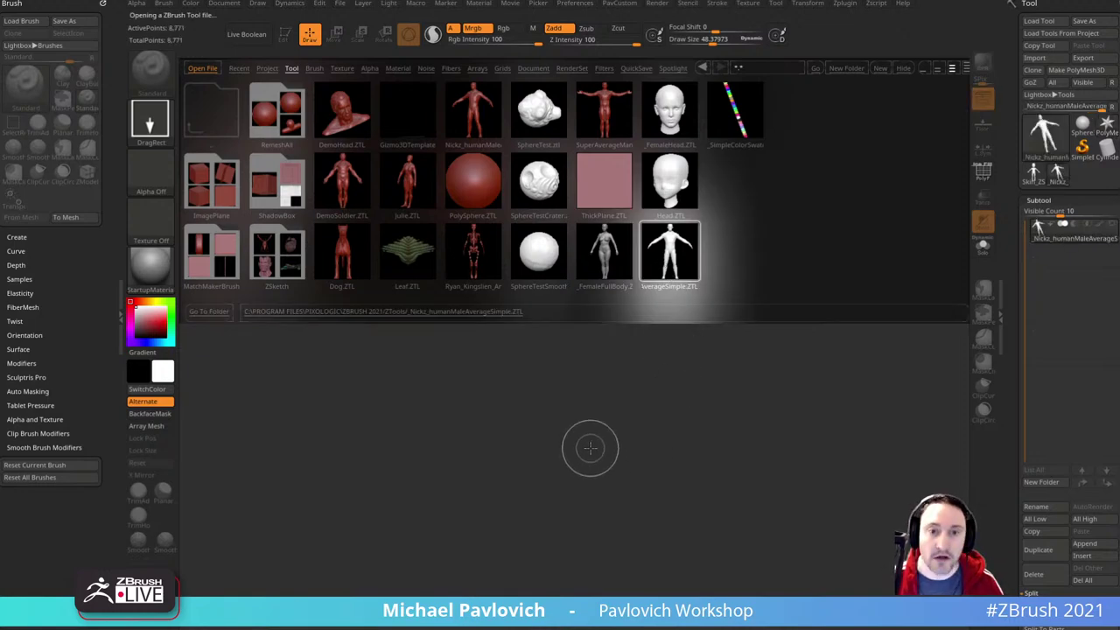
{"action": "left_click", "coordinate": [285, 35]}
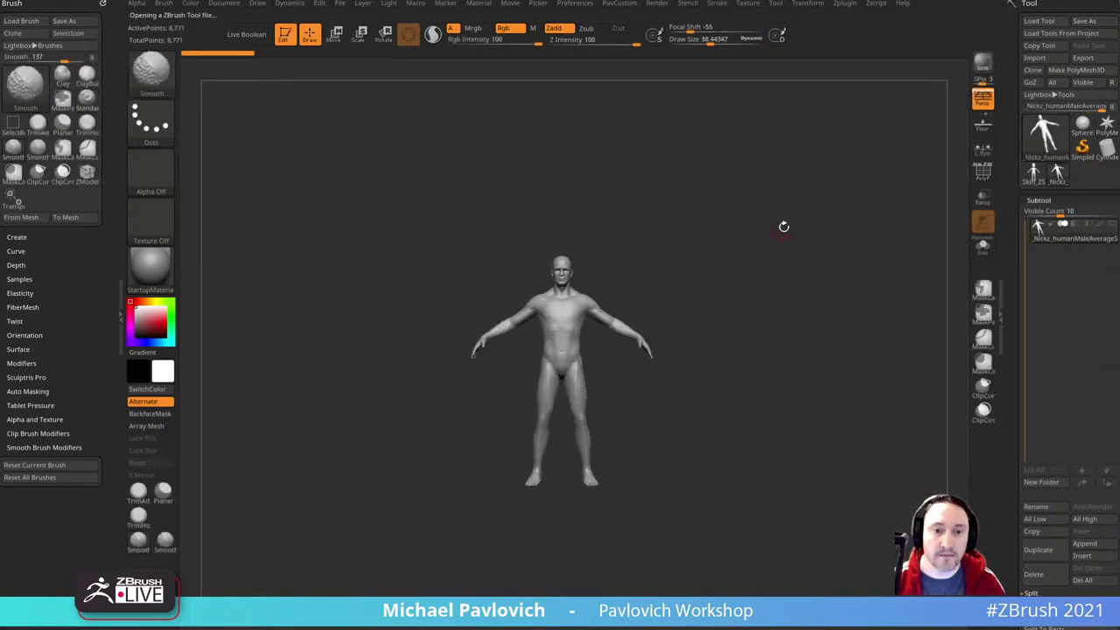
- Show the male figure's polyframe and isolate the head polygroups, hiding the rest of the body
{"action": "mouse_move", "coordinate": [782, 227]}
{"action": "right_mouse_down", "text": "ctrl"}
{"action": "mouse_move", "coordinate": [819, 195]}
{"action": "mouse_move", "coordinate": [857, 315]}
{"action": "right_mouse_up", "text": "ctrl"}
{"action": "left_click_drag", "start_coordinate": [856, 314], "coordinate": [939, 271], "text": "shift"}
{"action": "left_click", "coordinate": [983, 171]}
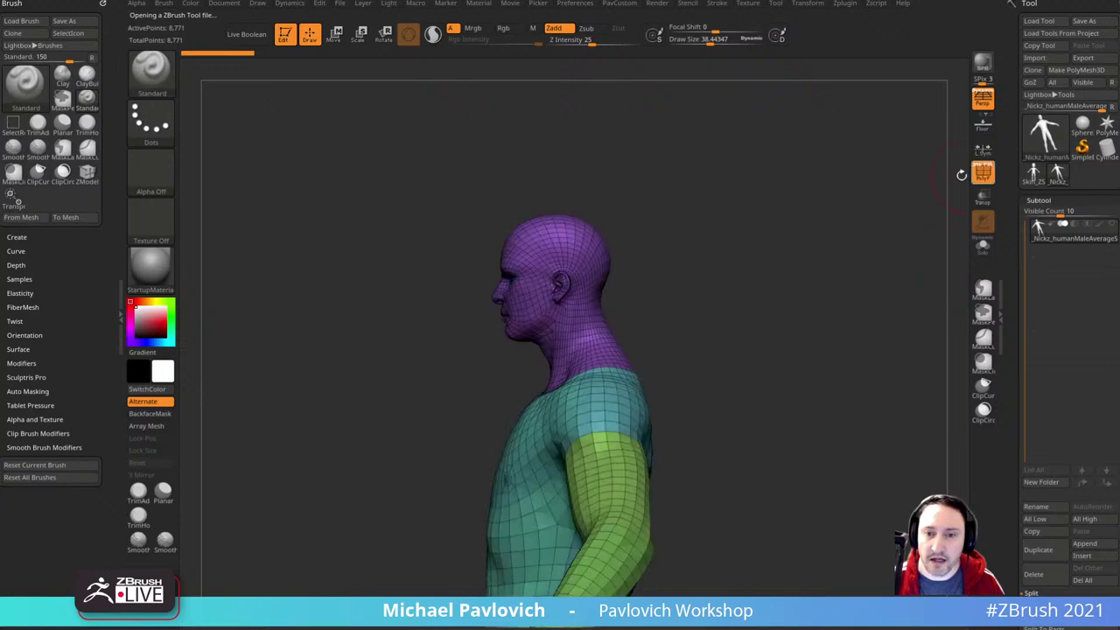
{"action": "left_click_drag", "start_coordinate": [962, 175], "coordinate": [814, 285], "text": "shift"}
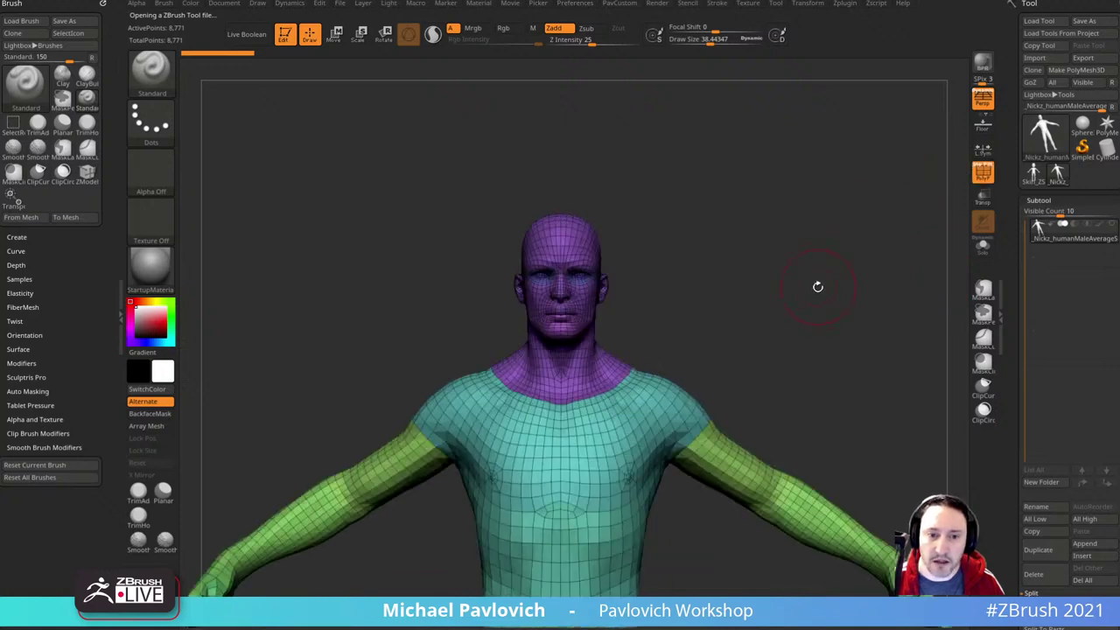
{"action": "left_click", "coordinate": [562, 370], "text": "ctrl+shift"}
{"action": "left_click", "coordinate": [692, 183], "text": "ctrl+shift"}
{"action": "left_click_drag", "start_coordinate": [506, 233], "coordinate": [624, 345], "text": "ctrl+shift"}
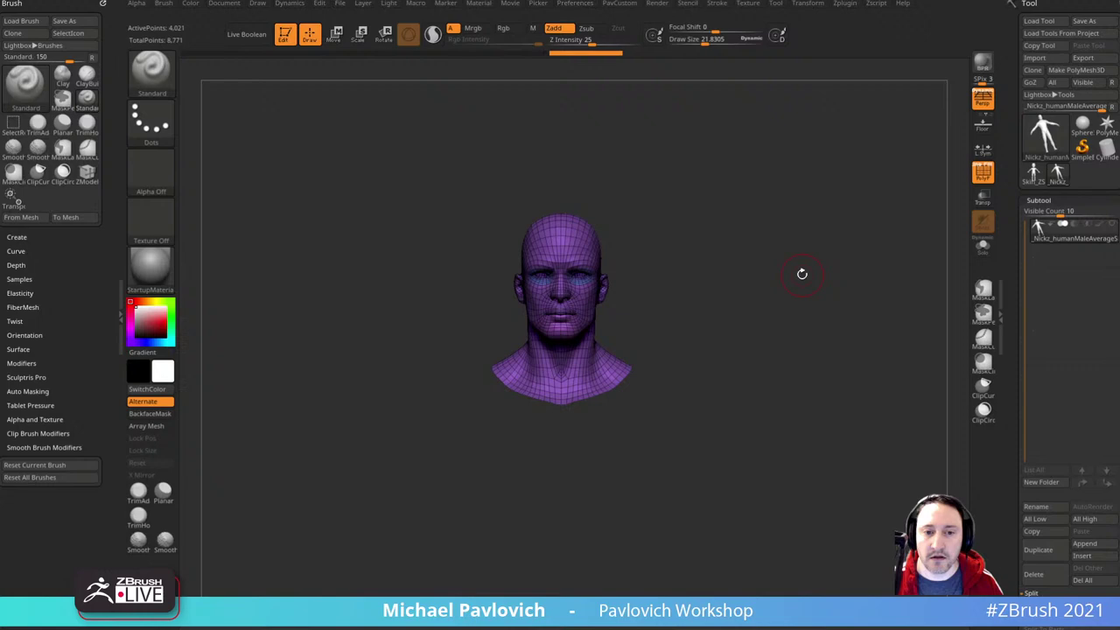
- Delete the hidden body geometry, frame the remaining head and turn off its polyframe
{"action": "key", "text": "space"}
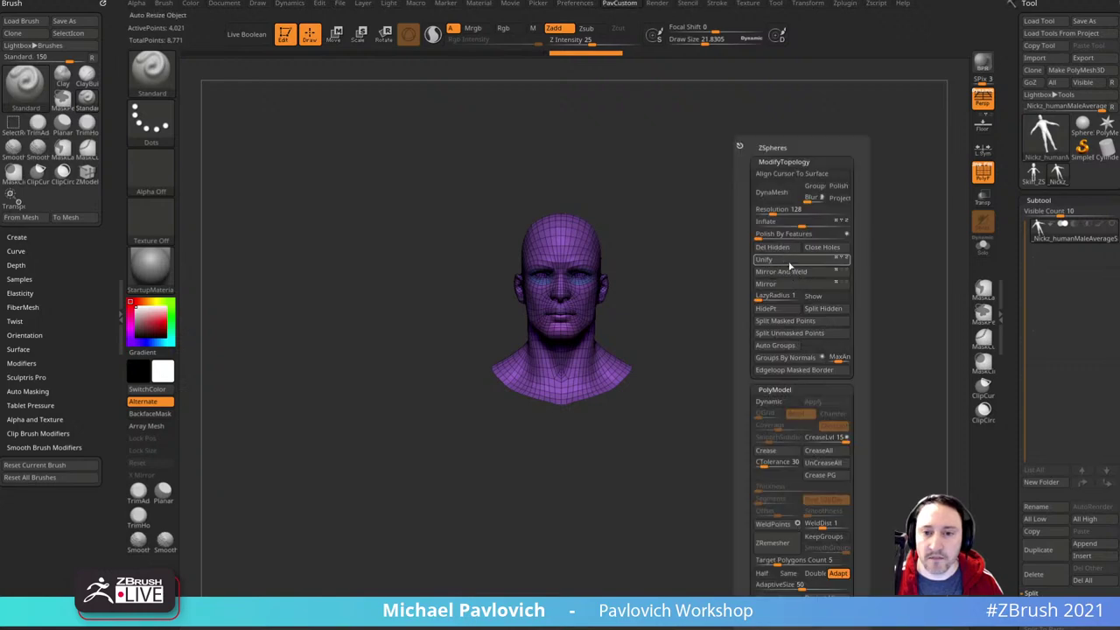
{"action": "left_click", "coordinate": [774, 264]}
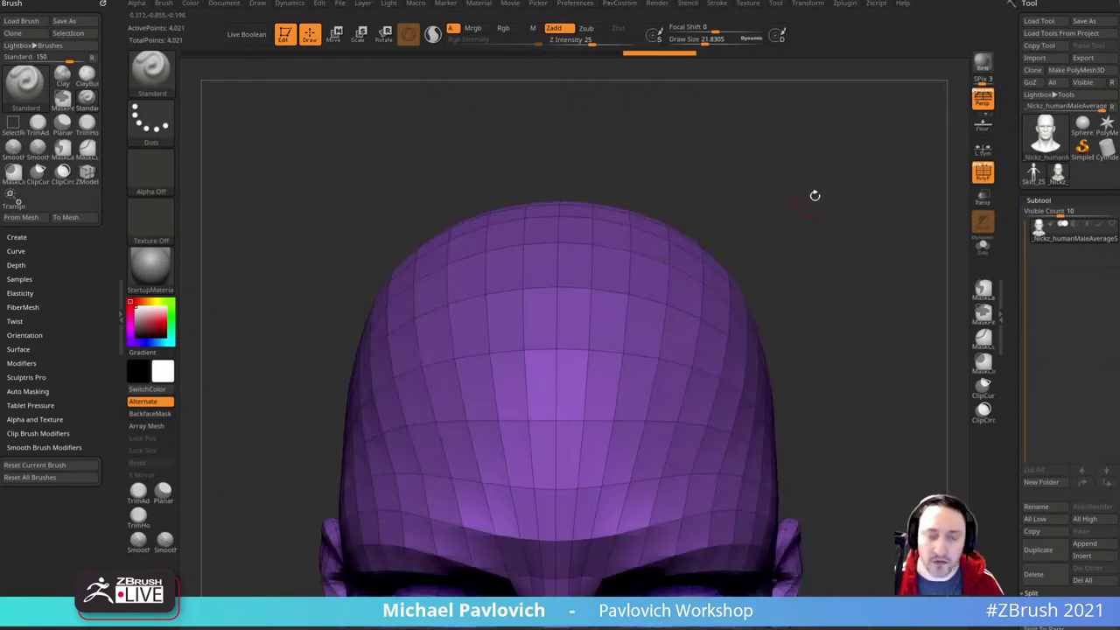
{"action": "mouse_move", "coordinate": [859, 260]}
{"action": "right_mouse_down", "text": "ctrl"}
{"action": "mouse_move", "coordinate": [824, 344]}
{"action": "mouse_move", "coordinate": [806, 209]}
{"action": "right_mouse_up", "text": "ctrl"}
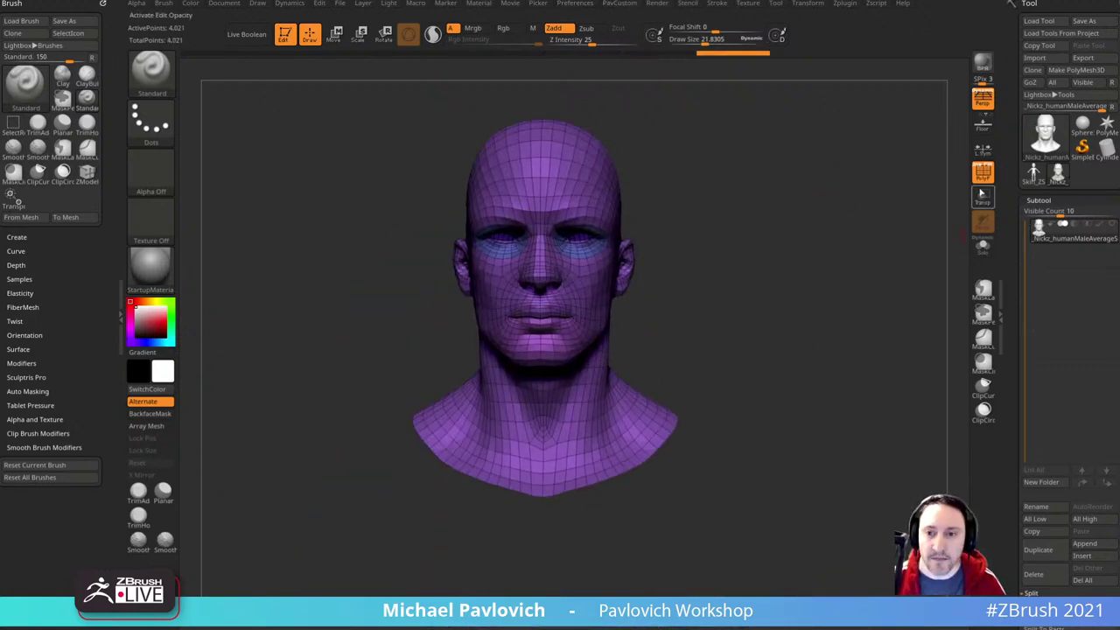
{"action": "left_click", "coordinate": [983, 175]}
{"action": "mouse_move", "coordinate": [883, 249]}
{"action": "right_mouse_down"}
{"action": "mouse_move", "coordinate": [832, 267]}
{"action": "mouse_move", "coordinate": [864, 264]}
{"action": "right_mouse_up"}
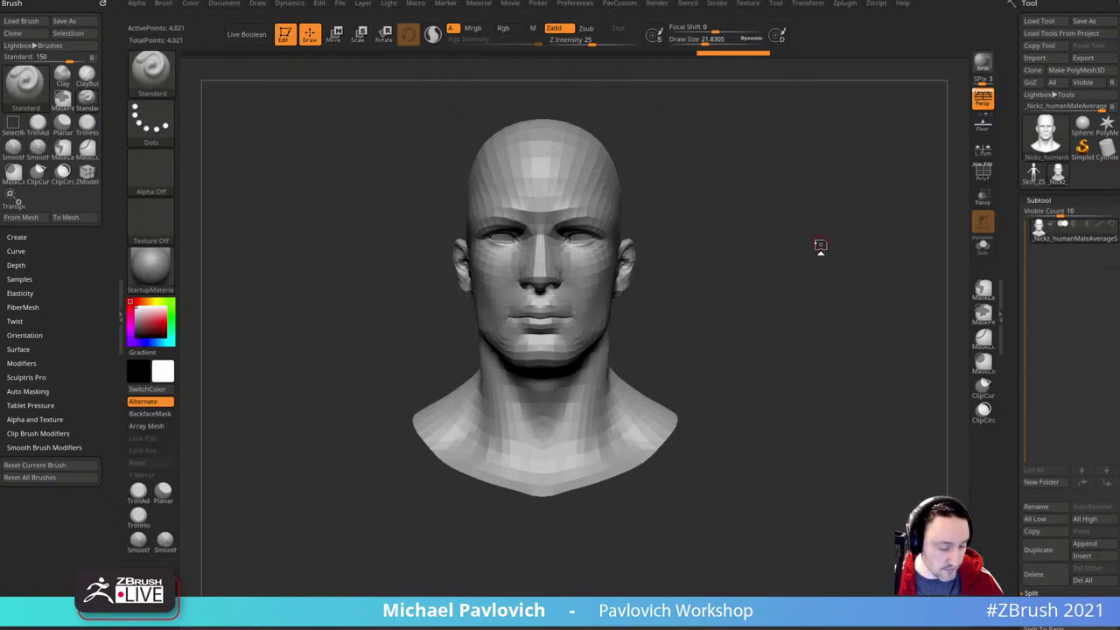
- Insert mirrored spheres over the eyes with the IMM_Base_Primitives brush and split them into their own subtool
{"action": "key", "text": "b"}
{"action": "key", "text": "i"}
{"action": "key", "text": "p"}
{"action": "key", "text": "m"}
{"action": "left_click", "coordinate": [699, 286]}
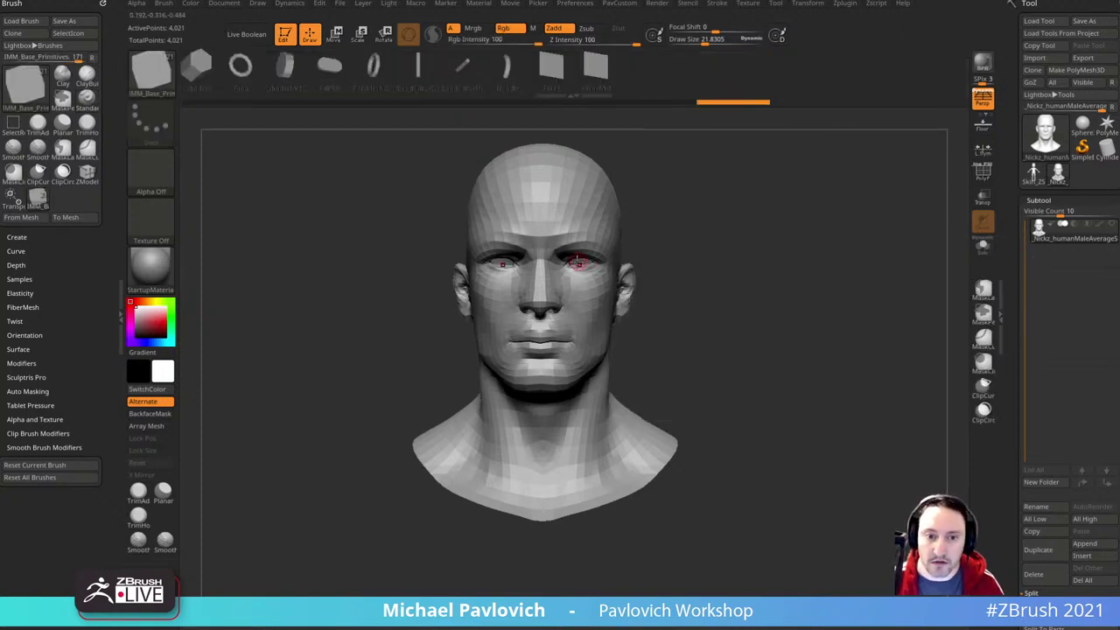
{"action": "left_click_drag", "start_coordinate": [579, 260], "coordinate": [636, 264]}
{"action": "key", "text": "2"}
{"action": "left_click", "coordinate": [742, 320]}
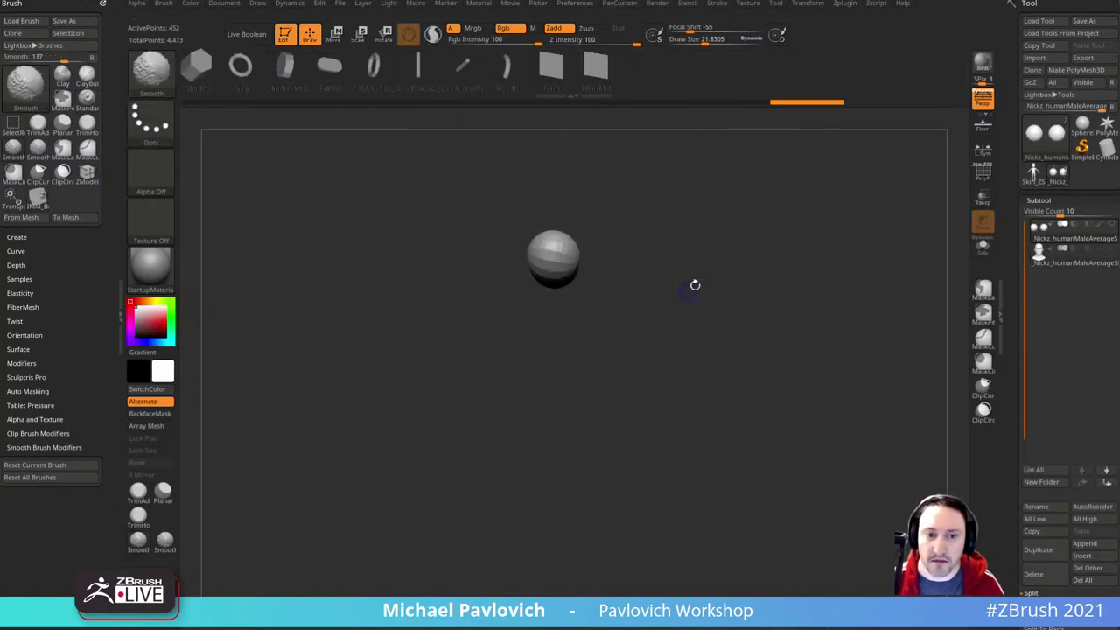
- Fit the two eye spheres back into the head's sockets with the gizmo, aligning them in front and side views
{"action": "key", "text": "w"}
{"action": "left_click_drag", "start_coordinate": [869, 296], "coordinate": [905, 367], "text": "alt"}
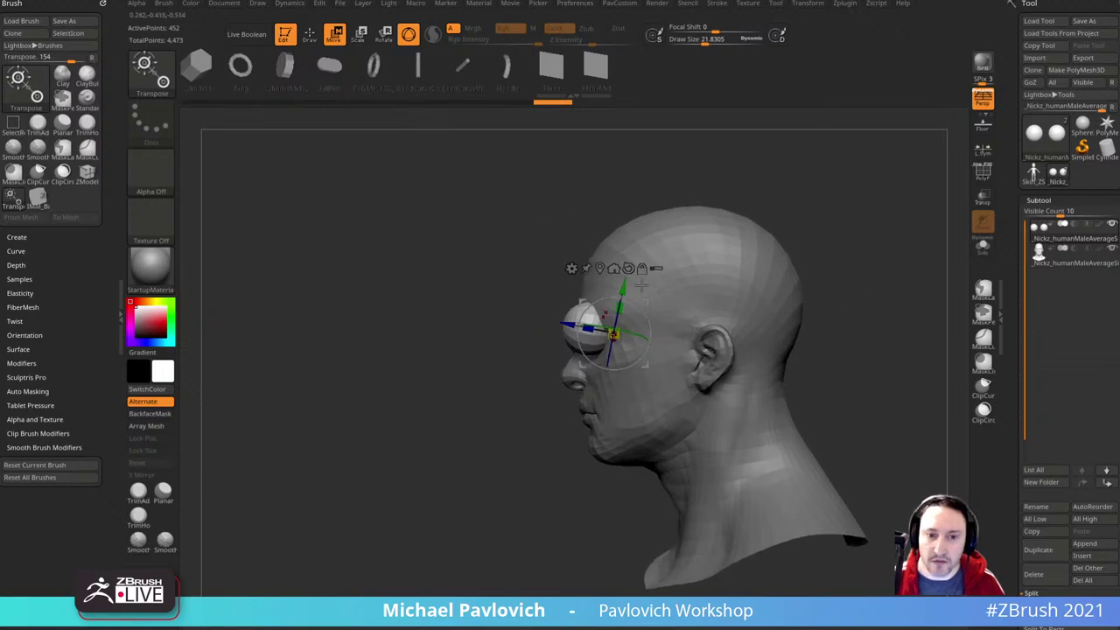
{"action": "left_click_drag", "start_coordinate": [831, 278], "coordinate": [907, 270], "text": "shift"}
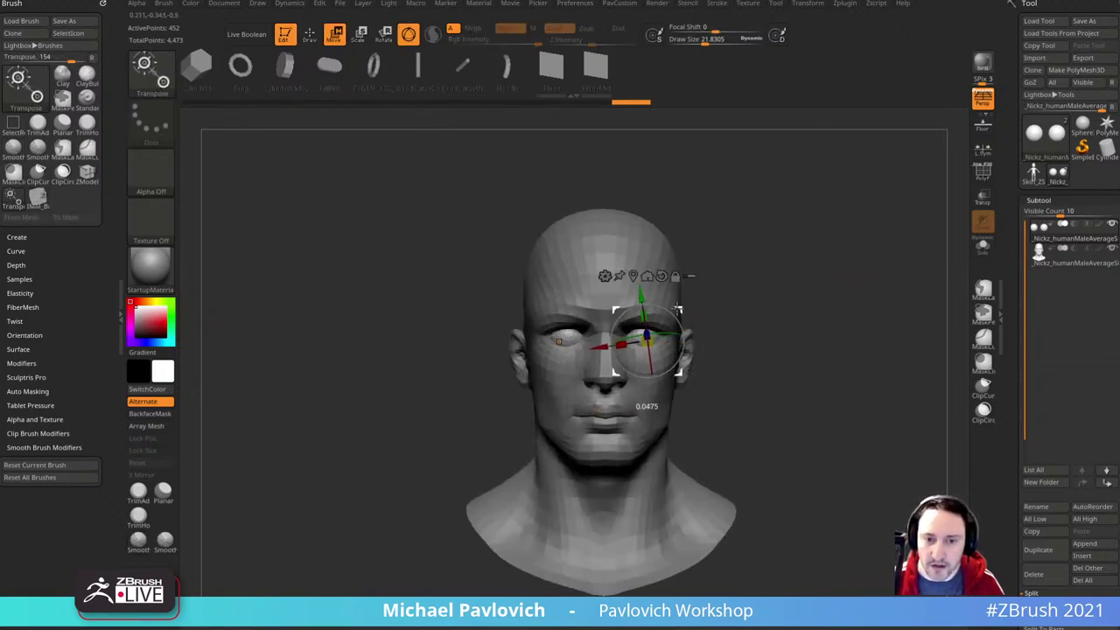
{"action": "left_click_drag", "start_coordinate": [786, 255], "coordinate": [799, 357], "text": "alt"}
{"action": "left_click_drag", "start_coordinate": [838, 306], "coordinate": [787, 314]}
{"action": "left_click_drag", "start_coordinate": [429, 513], "coordinate": [442, 556], "text": "alt"}
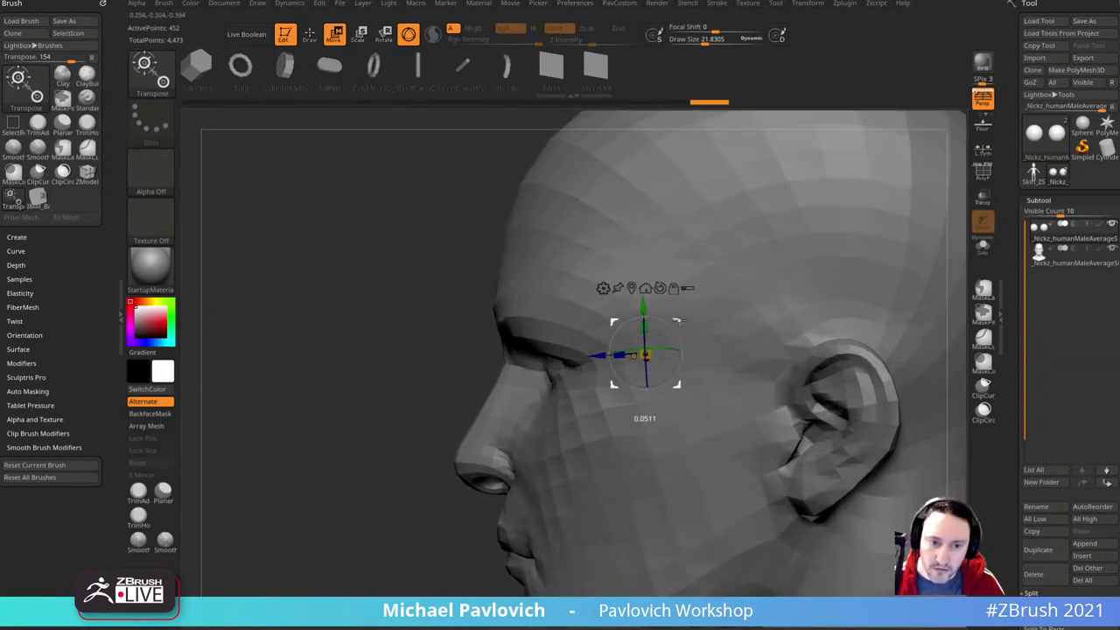
{"action": "left_click_drag", "start_coordinate": [438, 520], "coordinate": [497, 512]}
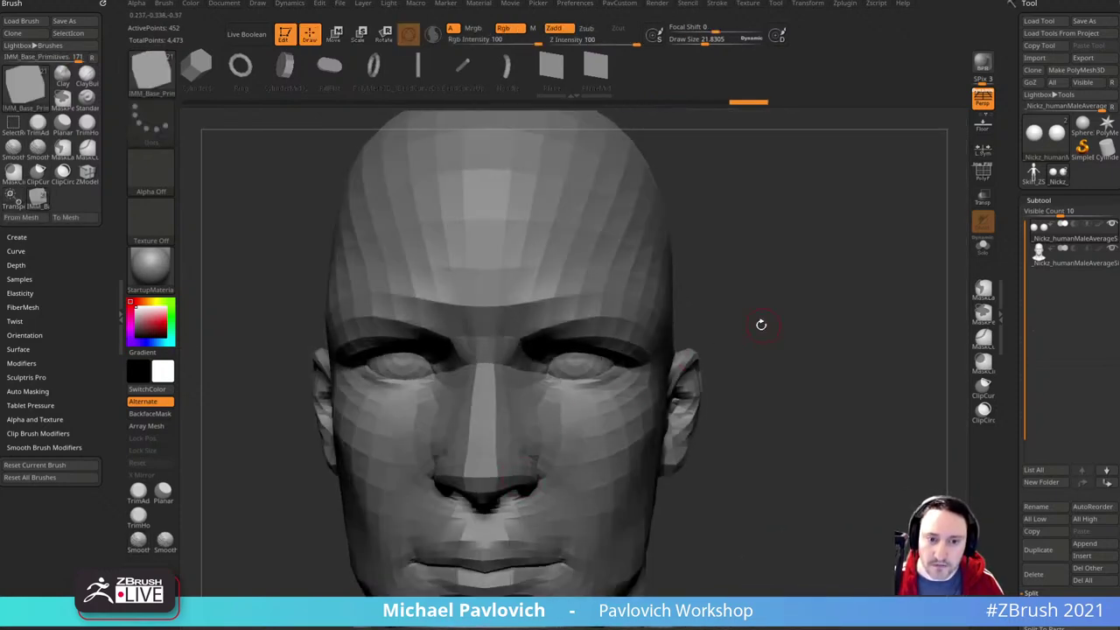
{"action": "left_click_drag", "start_coordinate": [760, 323], "coordinate": [795, 280], "text": "alt"}
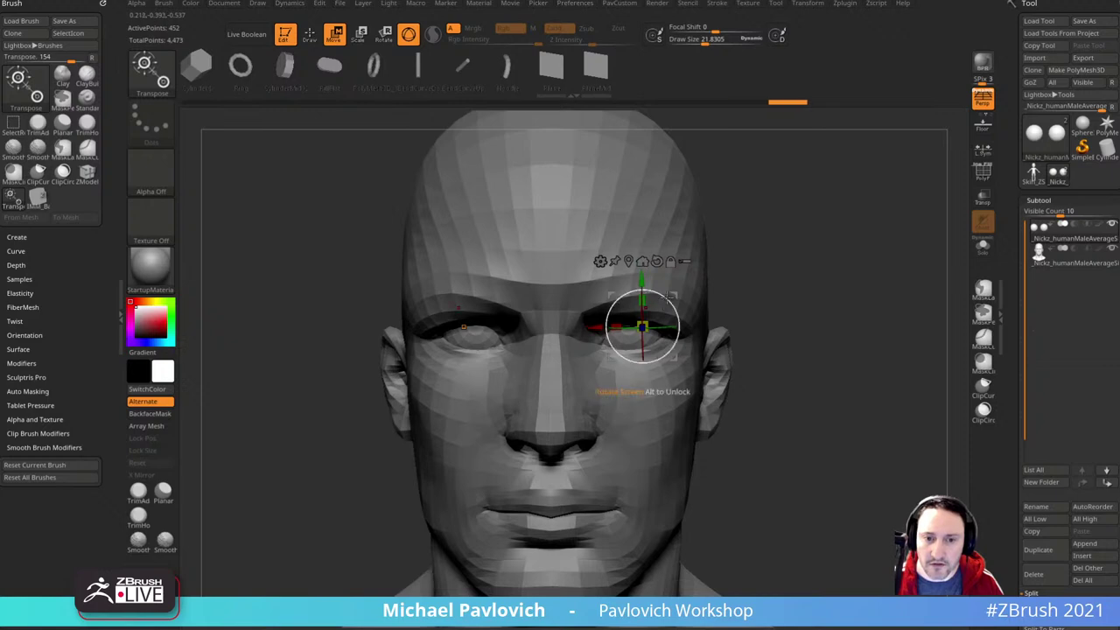
{"action": "left_click_drag", "start_coordinate": [669, 298], "coordinate": [675, 302]}
{"action": "left_click_drag", "start_coordinate": [813, 273], "coordinate": [775, 270], "text": "shift"}
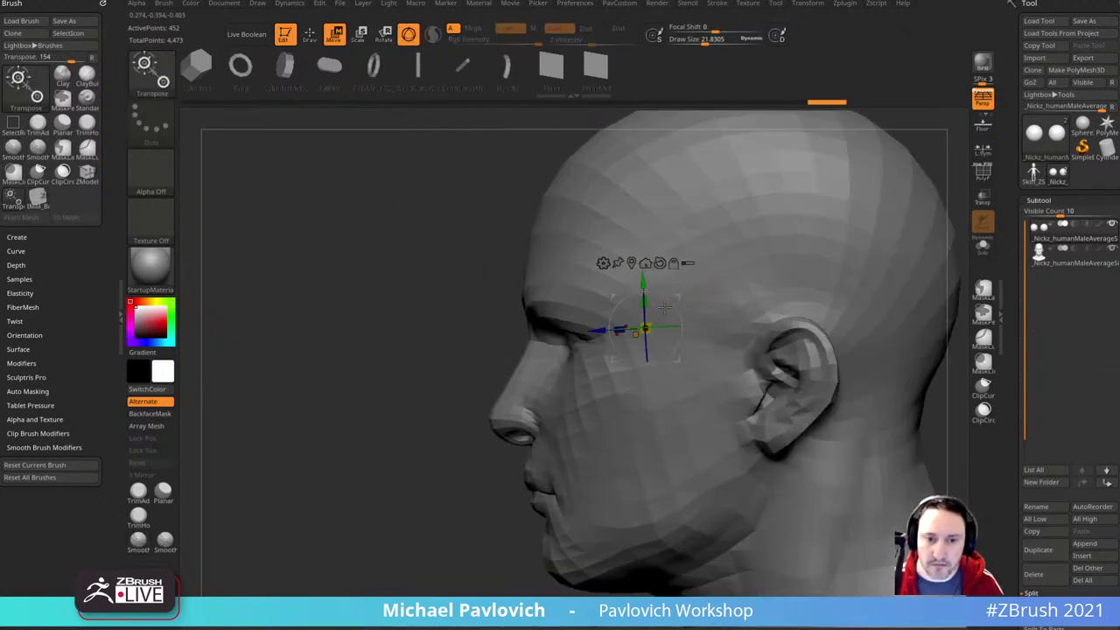
{"action": "key", "text": "q"}
- Select the Standard brush with a draw size of about 57 and make the head the active subtool
{"action": "mouse_move", "coordinate": [428, 486]}
{"action": "left_mouse_down"}
{"action": "mouse_move", "coordinate": [737, 315]}
{"action": "mouse_move", "coordinate": [777, 262]}
{"action": "left_mouse_up"}
{"action": "key", "text": "f"}
{"action": "key", "text": "s"}
{"action": "key", "text": "b"}
{"action": "key", "text": "s"}
{"action": "key", "text": "t"}
{"action": "left_click", "coordinate": [699, 330], "text": "alt"}
{"action": "left_click_drag", "start_coordinate": [822, 303], "coordinate": [844, 332], "text": "alt"}
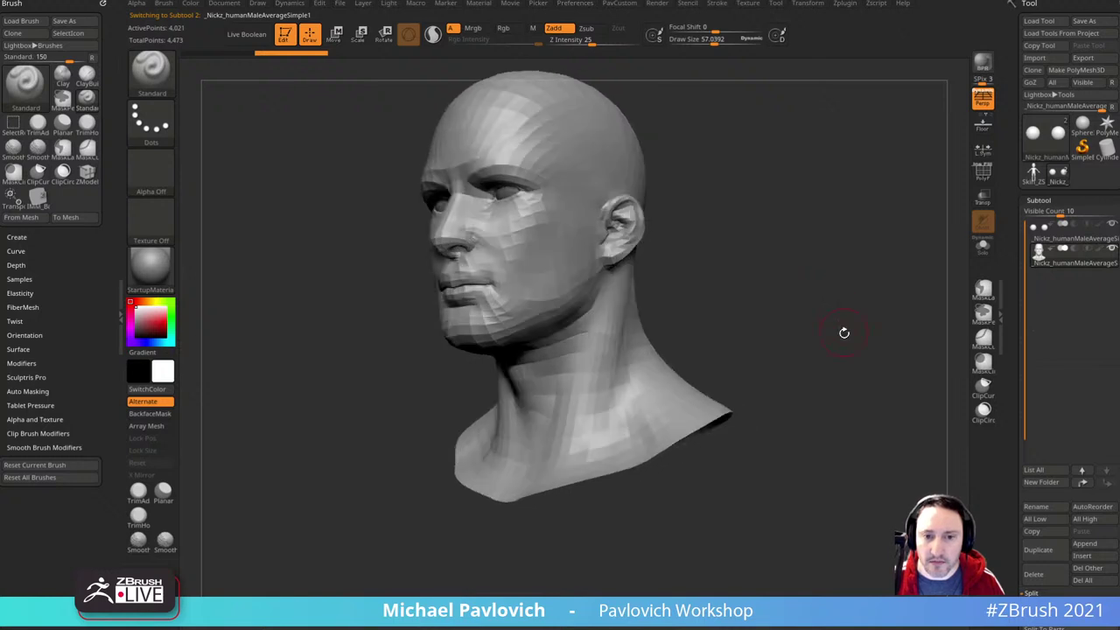
- Close the holes in the head mesh and apply Mirror And Weld, displaying the polyframe
{"action": "key", "text": "space"}
{"action": "left_click", "coordinate": [862, 249]}
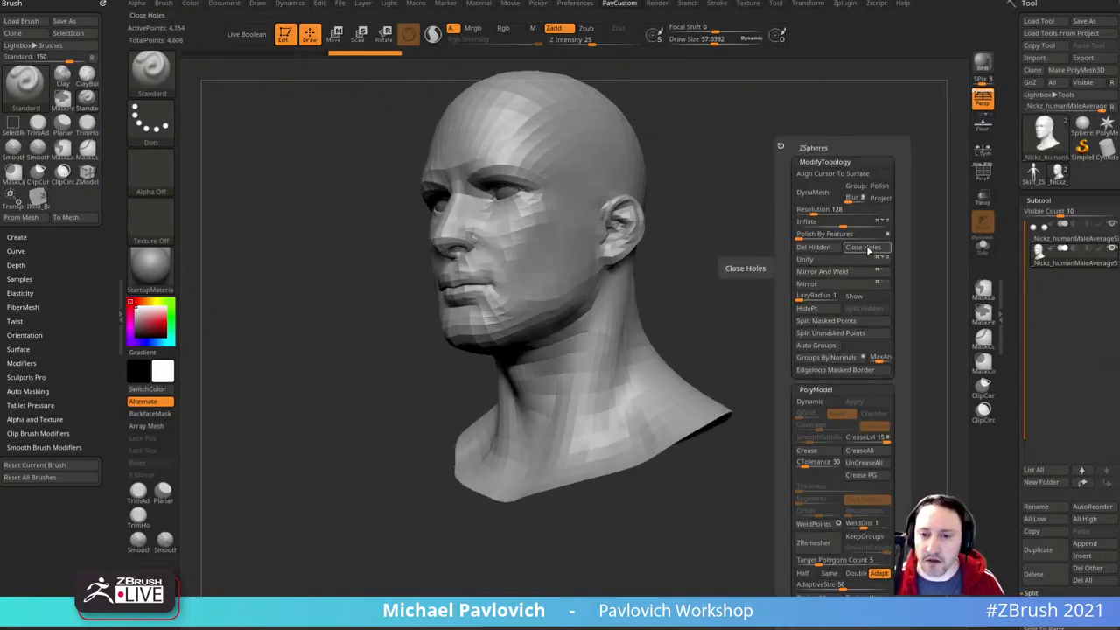
{"action": "left_click", "coordinate": [840, 277]}
{"action": "left_click_drag", "start_coordinate": [840, 277], "coordinate": [840, 243]}
{"action": "key", "text": "shift+f"}
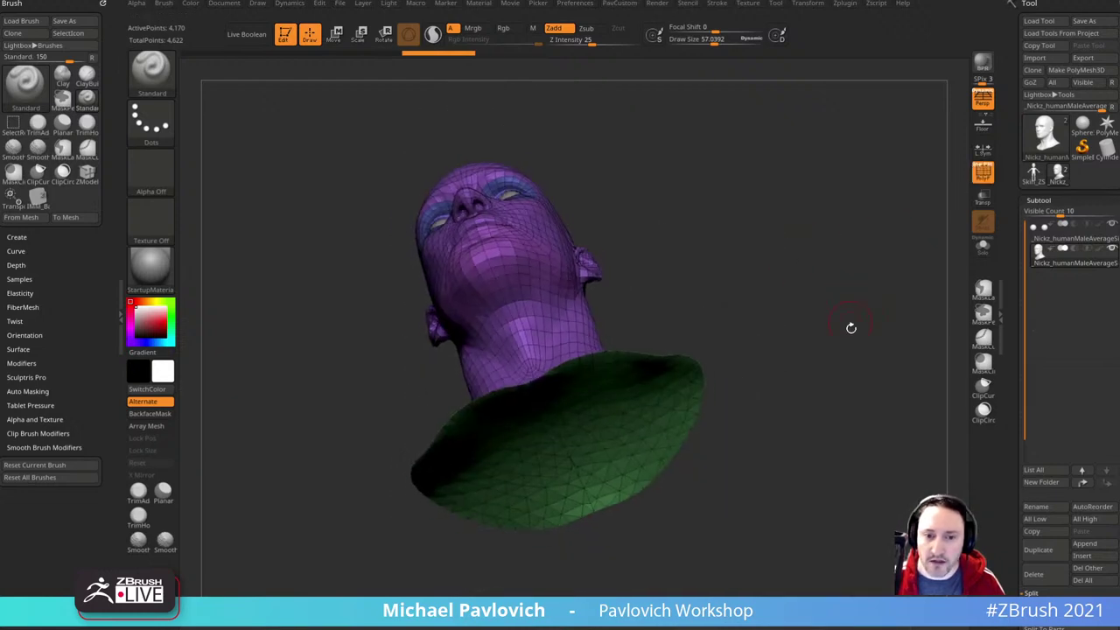
{"action": "left_click_drag", "start_coordinate": [850, 306], "coordinate": [844, 254]}
- Mask everything except the neck's base cap, extrude the cap into a short rim and clear the mask
{"action": "key", "text": "w"}
{"action": "left_click", "coordinate": [578, 367], "text": "ctrl"}
{"action": "left_click_drag", "start_coordinate": [712, 263], "coordinate": [592, 424], "text": "shift"}
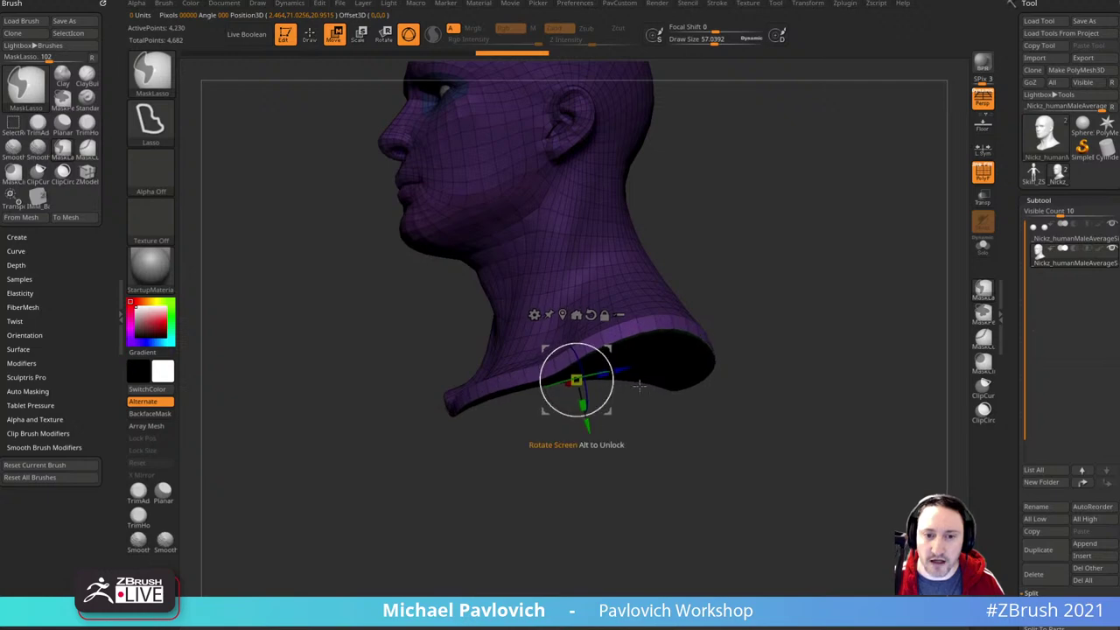
{"action": "mouse_move", "coordinate": [717, 306]}
{"action": "left_mouse_down", "text": "shift"}
{"action": "mouse_move", "coordinate": [814, 280]}
{"action": "mouse_move", "coordinate": [826, 377]}
{"action": "left_mouse_up", "text": "shift"}
{"action": "left_click_drag", "start_coordinate": [833, 278], "coordinate": [878, 327], "text": "ctrl"}
- Return to draw mode, turn off perspective and frame the head in a three-quarter view
{"action": "key", "text": "q"}
{"action": "mouse_move", "coordinate": [878, 315]}
{"action": "left_mouse_down"}
{"action": "mouse_move", "coordinate": [862, 297]}
{"action": "mouse_move", "coordinate": [880, 297]}
{"action": "mouse_move", "coordinate": [859, 284]}
{"action": "left_mouse_up"}
{"action": "mouse_move", "coordinate": [859, 284]}
{"action": "left_mouse_down", "text": "alt"}
{"action": "mouse_move", "coordinate": [866, 316]}
{"action": "mouse_move", "coordinate": [828, 309]}
{"action": "mouse_move", "coordinate": [825, 337]}
{"action": "mouse_move", "coordinate": [875, 335]}
{"action": "mouse_move", "coordinate": [813, 347]}
{"action": "mouse_move", "coordinate": [820, 334]}
{"action": "left_mouse_up", "text": "alt"}
{"action": "left_click", "coordinate": [982, 99]}
{"action": "key", "text": "f"}
- Try a DynaMesh remesh of the head at resolution 128 and undo it
{"action": "key", "text": "space"}
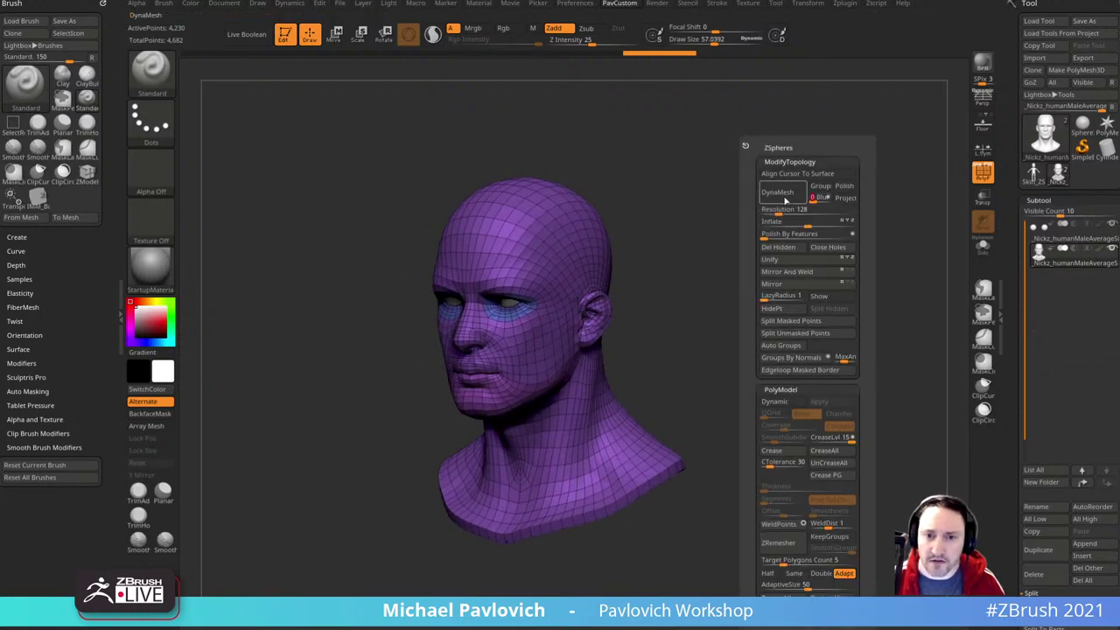
{"action": "left_click", "coordinate": [785, 194]}
{"action": "key", "text": "ctrl+z"}
- Remesh the head with DynaMesh at resolution 240 and bring the Geometry settings into view
{"action": "key", "text": "space"}
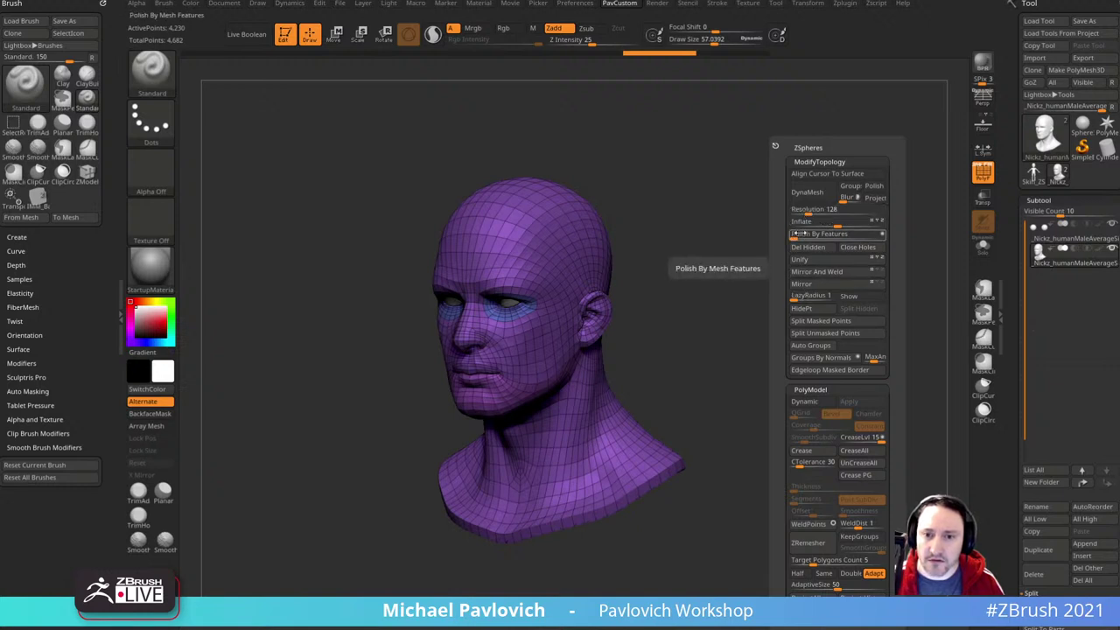
{"action": "left_click", "coordinate": [812, 213]}
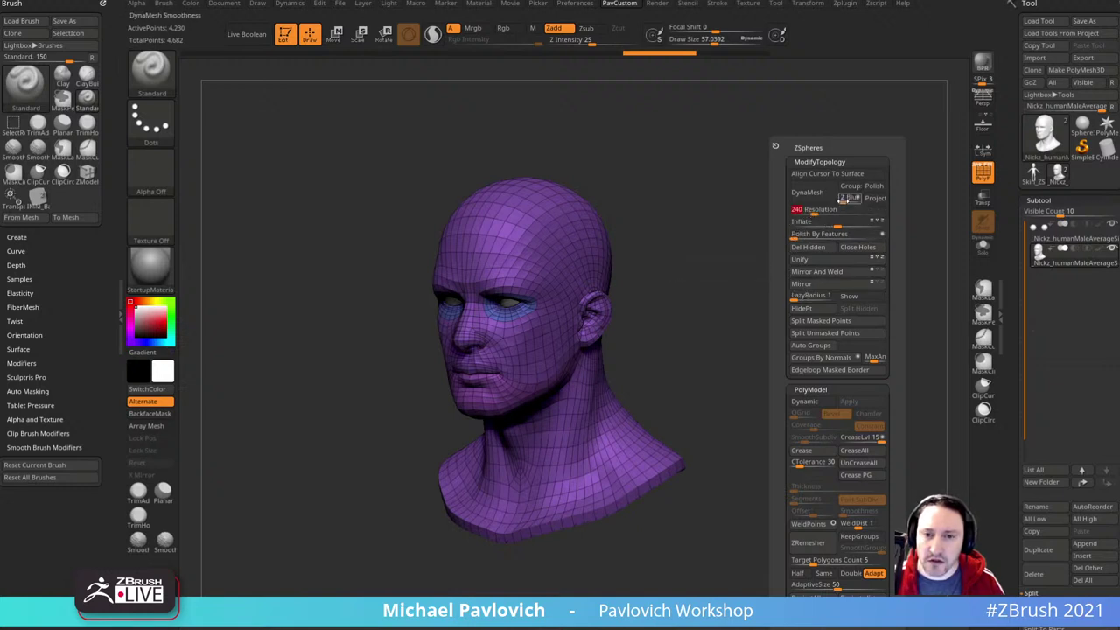
{"action": "left_click", "coordinate": [808, 192]}
{"action": "left_click_drag", "start_coordinate": [1013, 338], "coordinate": [1006, 166]}
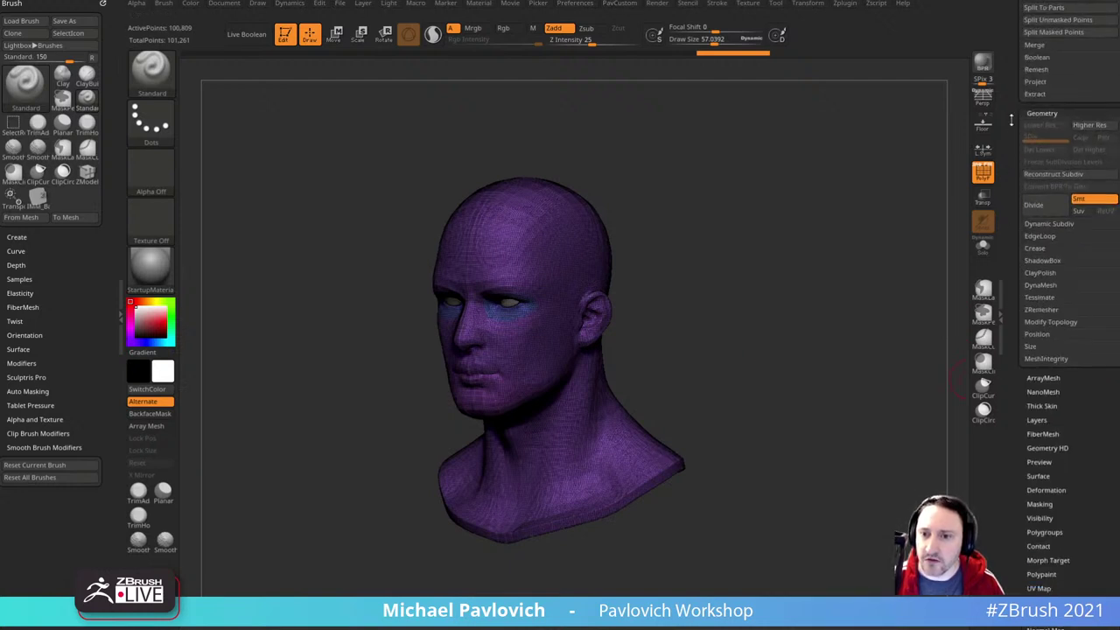
{"action": "left_click_drag", "start_coordinate": [1011, 120], "coordinate": [1009, 142]}
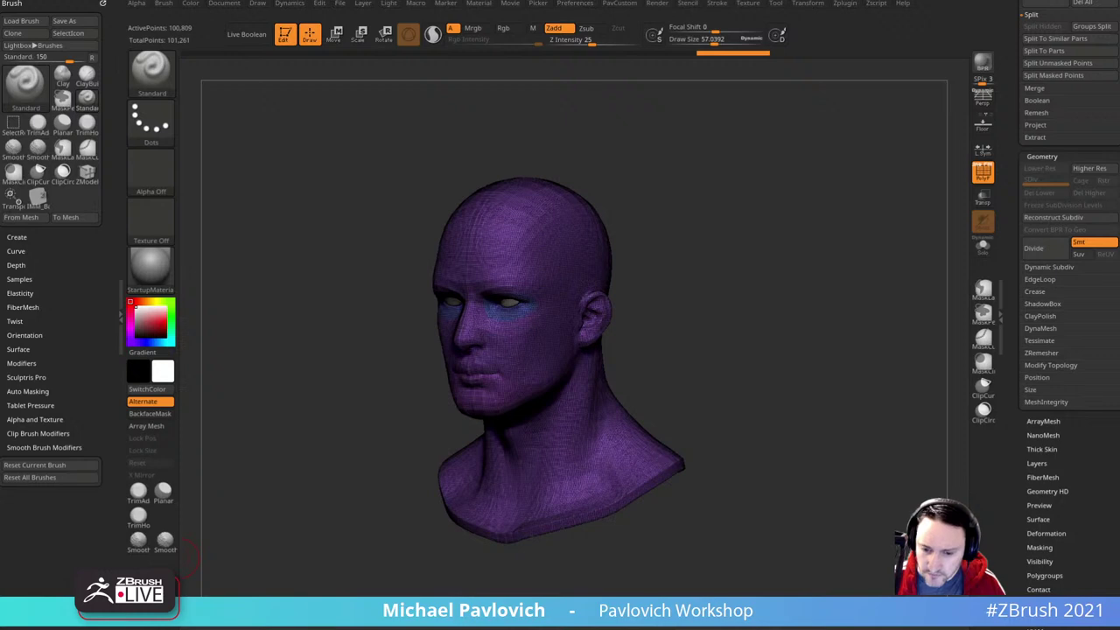
- Switch to the browser, look through the YouTube channel's playlists and open the NEW Intro to ZBrush - ZBrush for Ideation playlist
{"action": "left_click_drag", "start_coordinate": [1118, 30], "coordinate": [623, 84]}
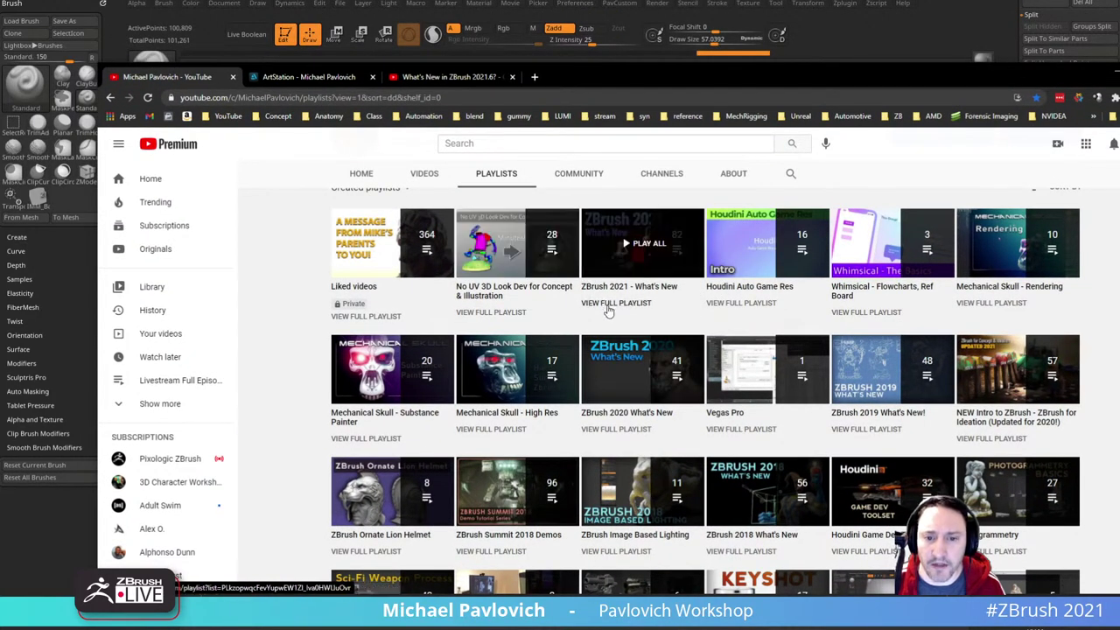
{"action": "scroll", "coordinate": [517, 340], "scroll_direction": "down", "scroll_amount": 1}
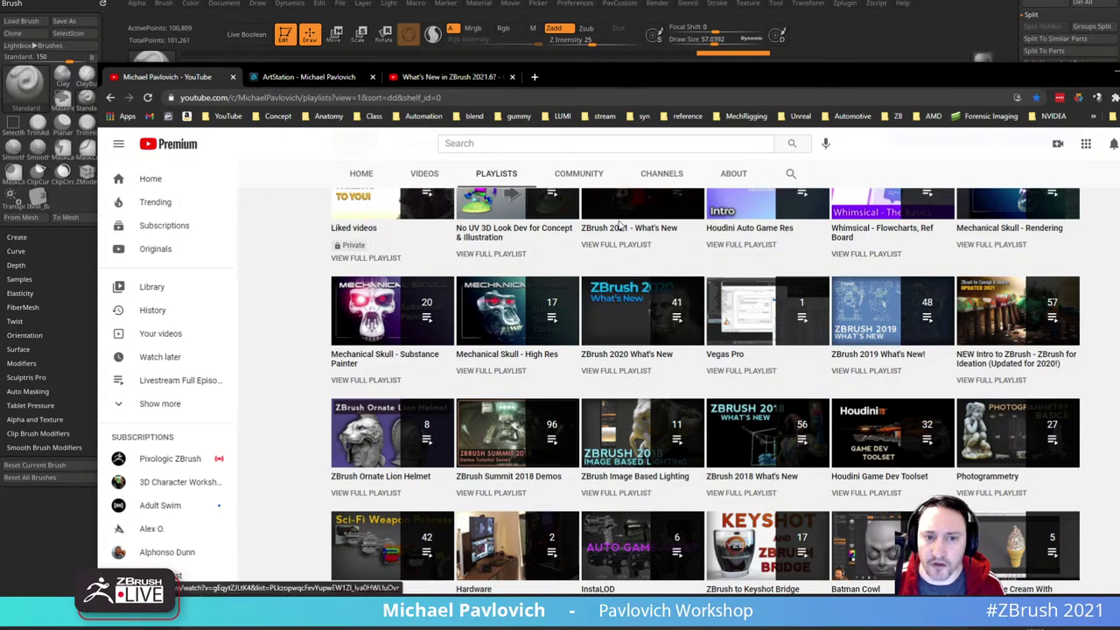
{"action": "scroll", "coordinate": [866, 253], "scroll_direction": "down", "scroll_amount": 3}
{"action": "scroll", "coordinate": [744, 306], "scroll_direction": "up", "scroll_amount": 5}
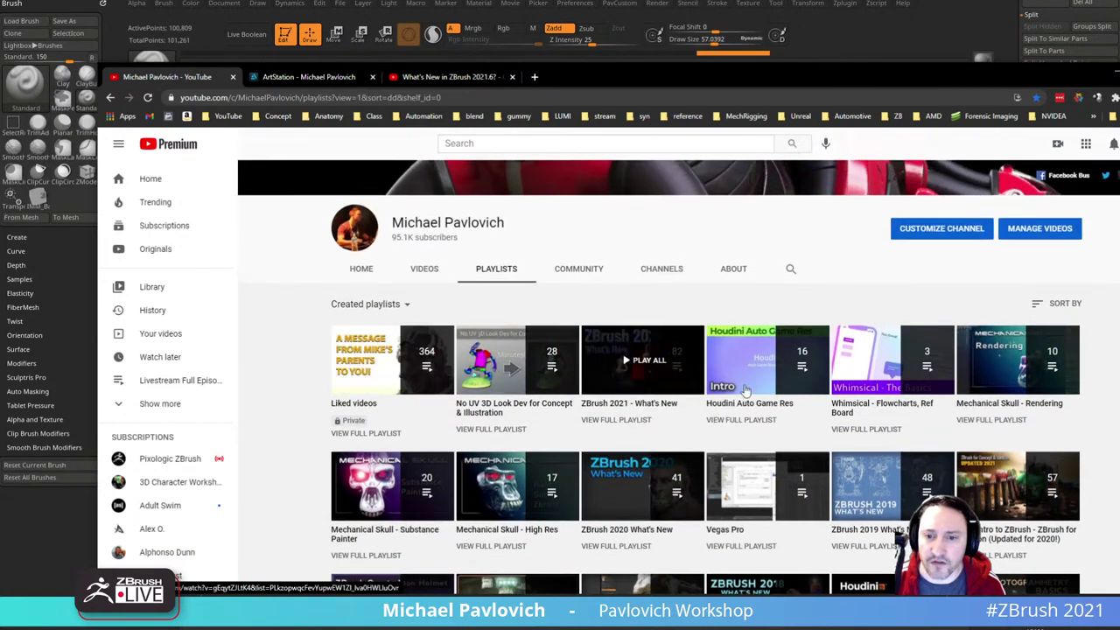
{"action": "scroll", "coordinate": [610, 360], "scroll_direction": "down", "scroll_amount": 1}
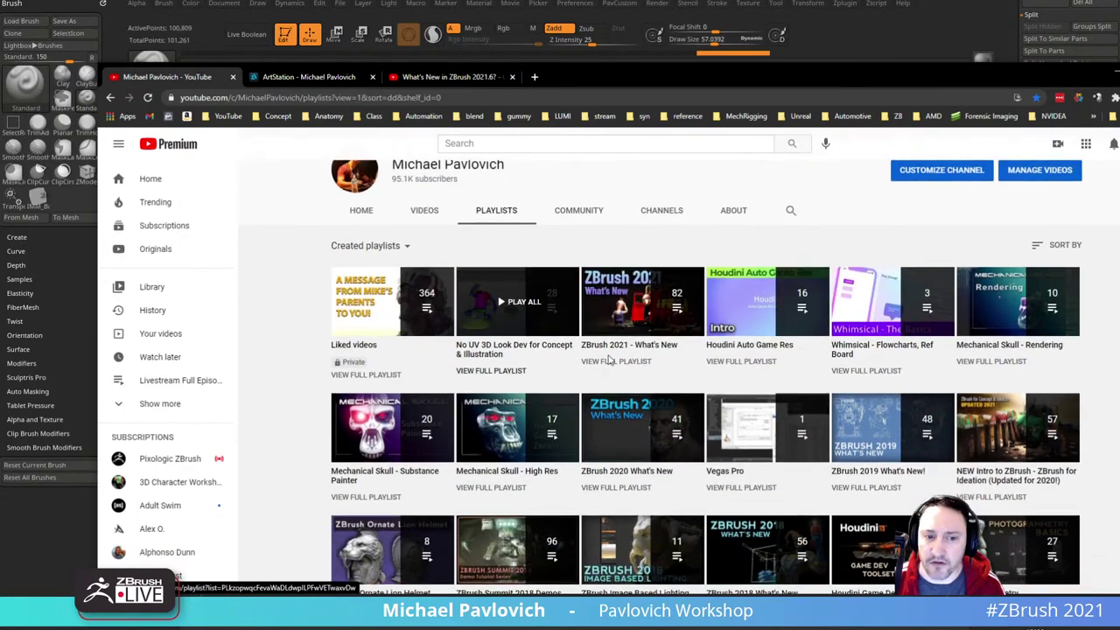
{"action": "left_click", "coordinate": [997, 496]}
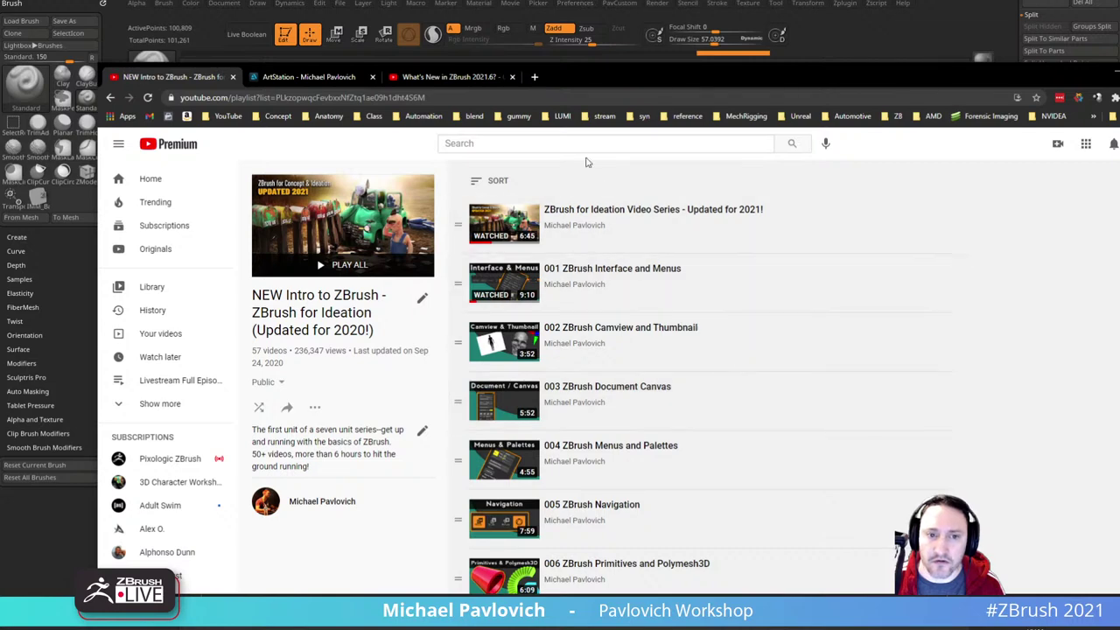
- Select the playlist's web address and look through its list of tutorial videos
{"action": "left_click", "coordinate": [528, 97]}
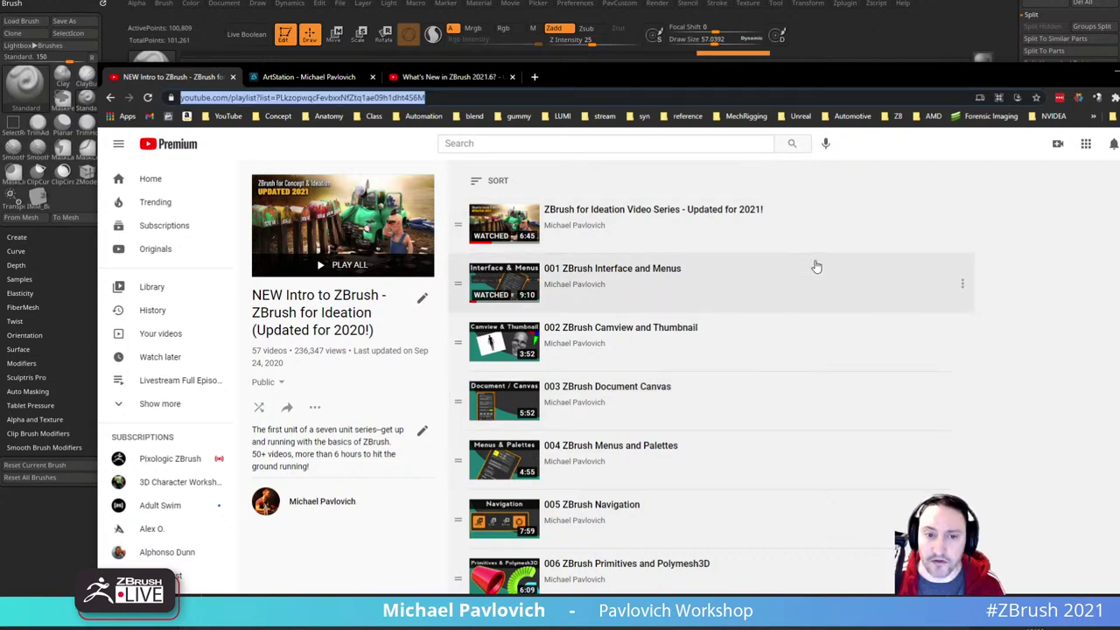
{"action": "scroll", "coordinate": [835, 283], "scroll_direction": "down", "scroll_amount": 15}
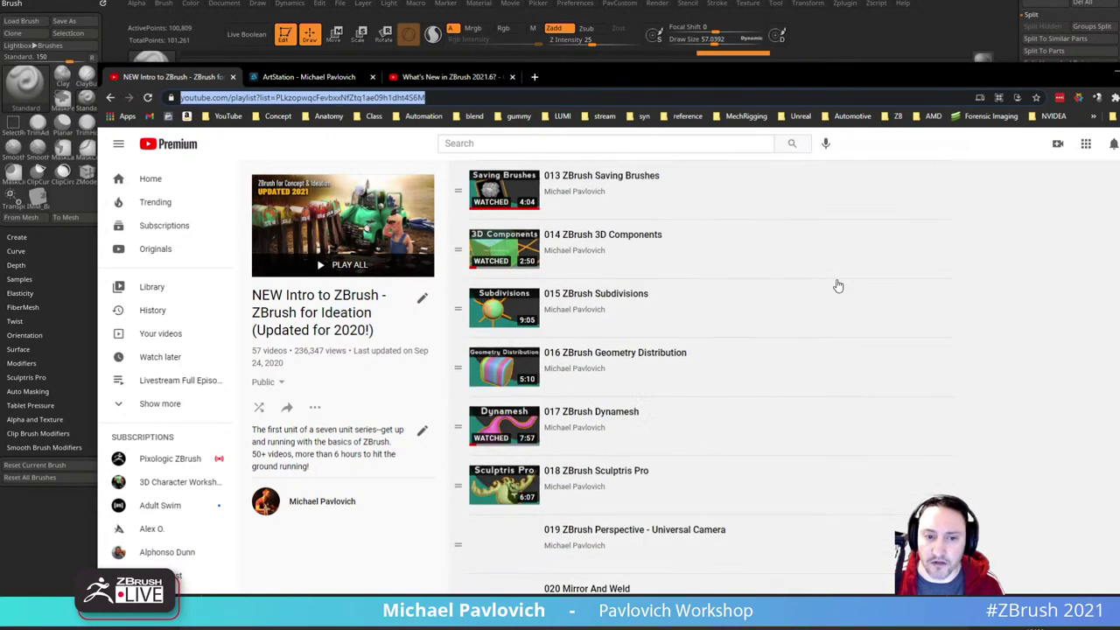
{"action": "scroll", "coordinate": [837, 285], "scroll_direction": "up", "scroll_amount": 10}
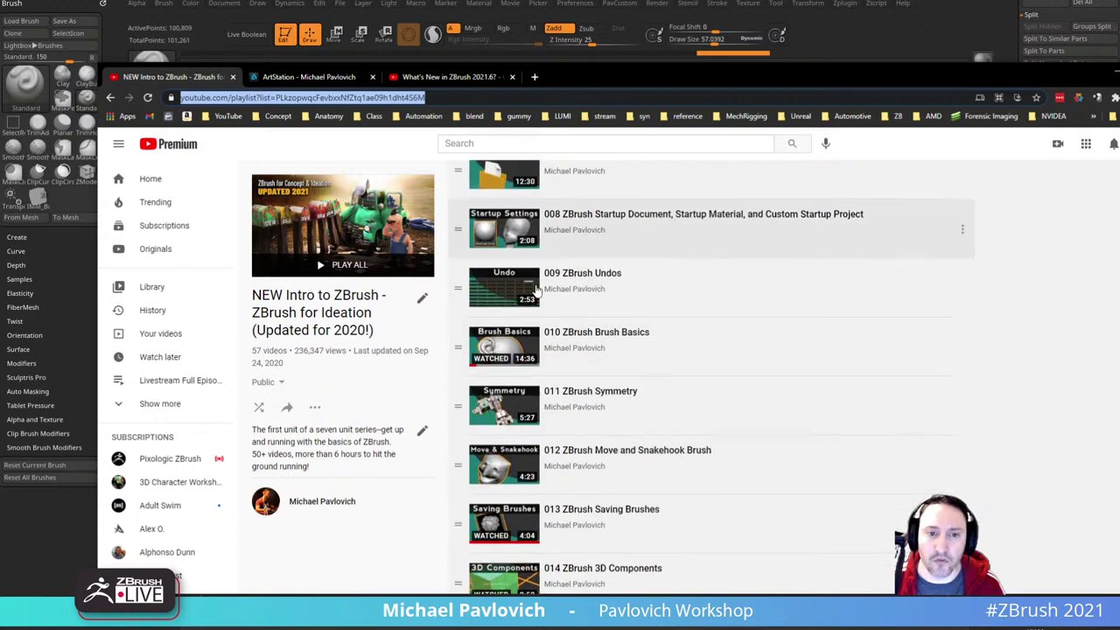
{"action": "scroll", "coordinate": [632, 337], "scroll_direction": "up", "scroll_amount": 4}
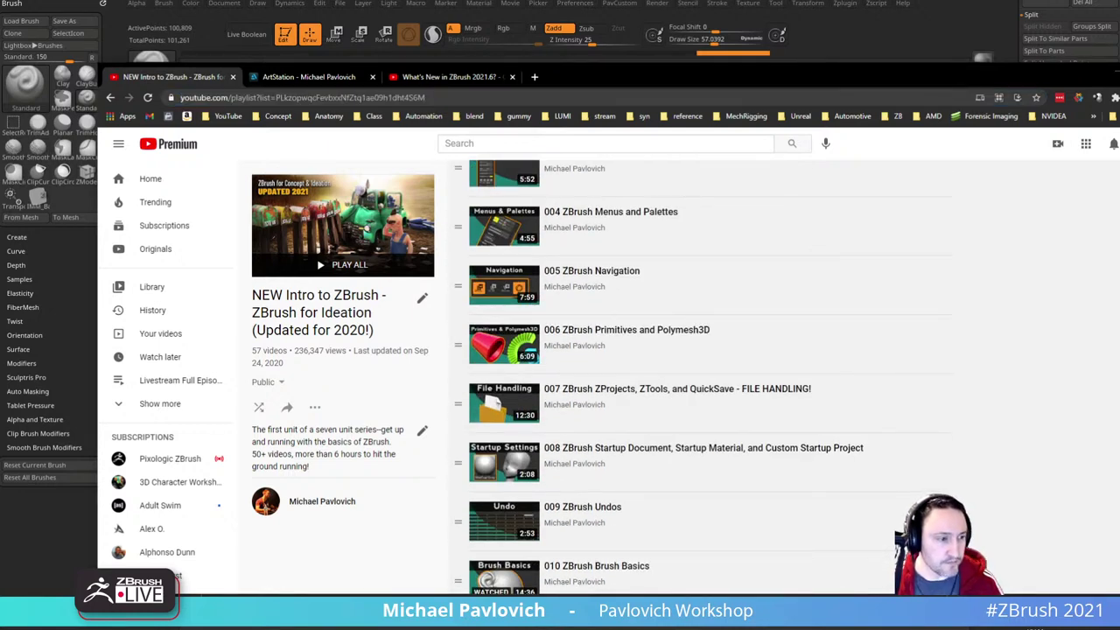
- Switch to the ArtStation portfolio and look through its artworks
{"action": "left_click", "coordinate": [295, 77]}
{"action": "scroll", "coordinate": [413, 442], "scroll_direction": "down", "scroll_amount": 5}
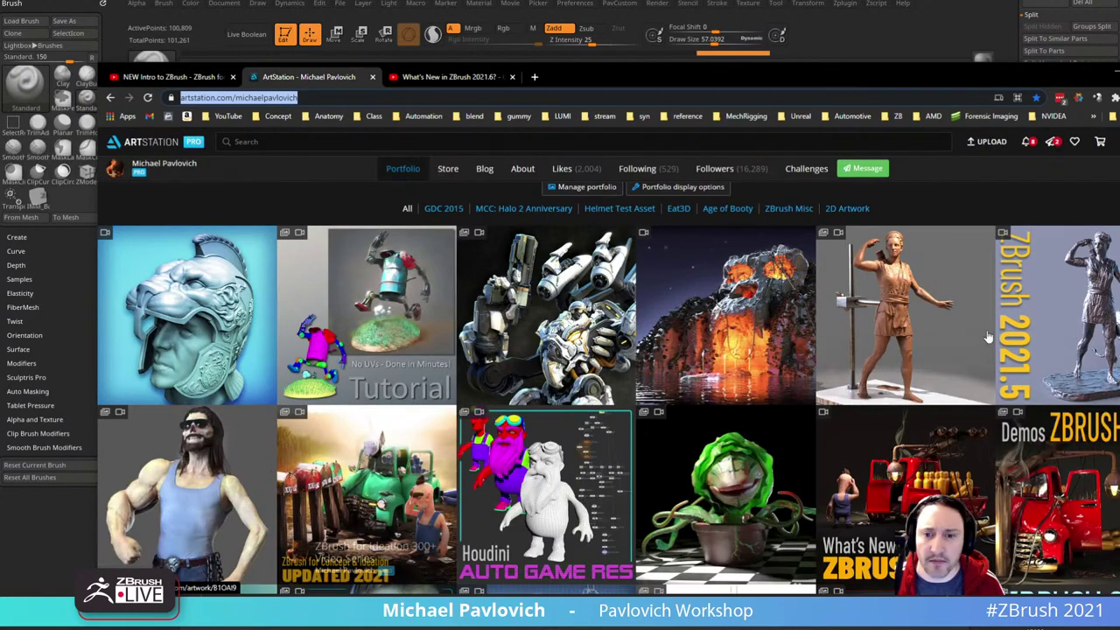
{"action": "scroll", "coordinate": [986, 337], "scroll_direction": "down", "scroll_amount": 3}
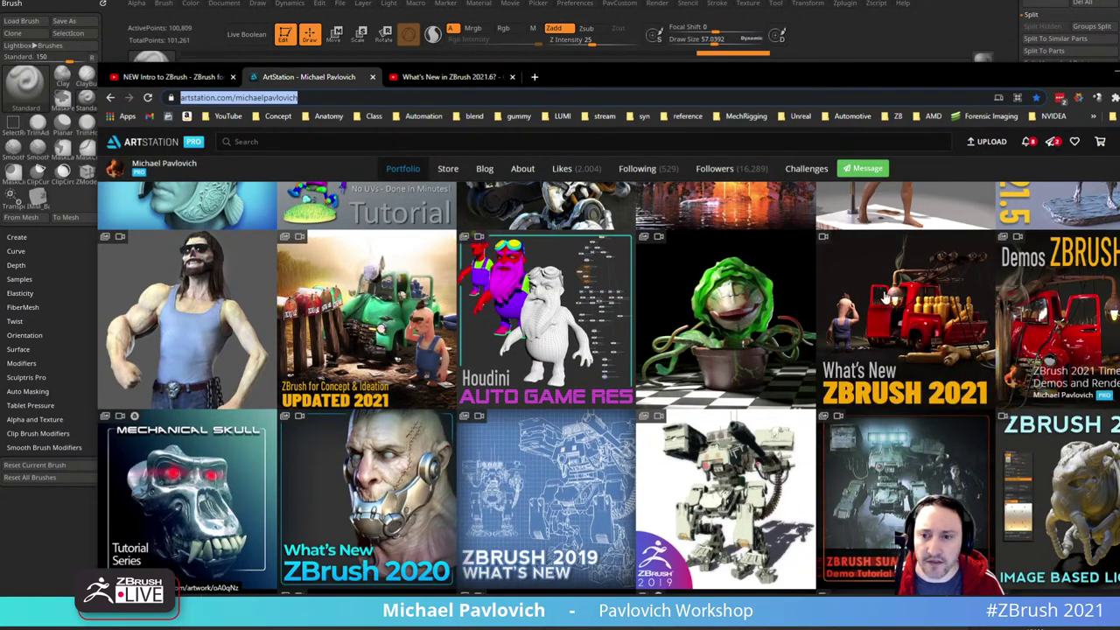
{"action": "scroll", "coordinate": [376, 376], "scroll_direction": "down", "scroll_amount": 3}
{"action": "scroll", "coordinate": [897, 368], "scroll_direction": "up", "scroll_amount": 4}
- Open the ZBrush 2021 - What's New artwork, view its embedded video playlist and close the list
{"action": "left_click", "coordinate": [907, 366]}
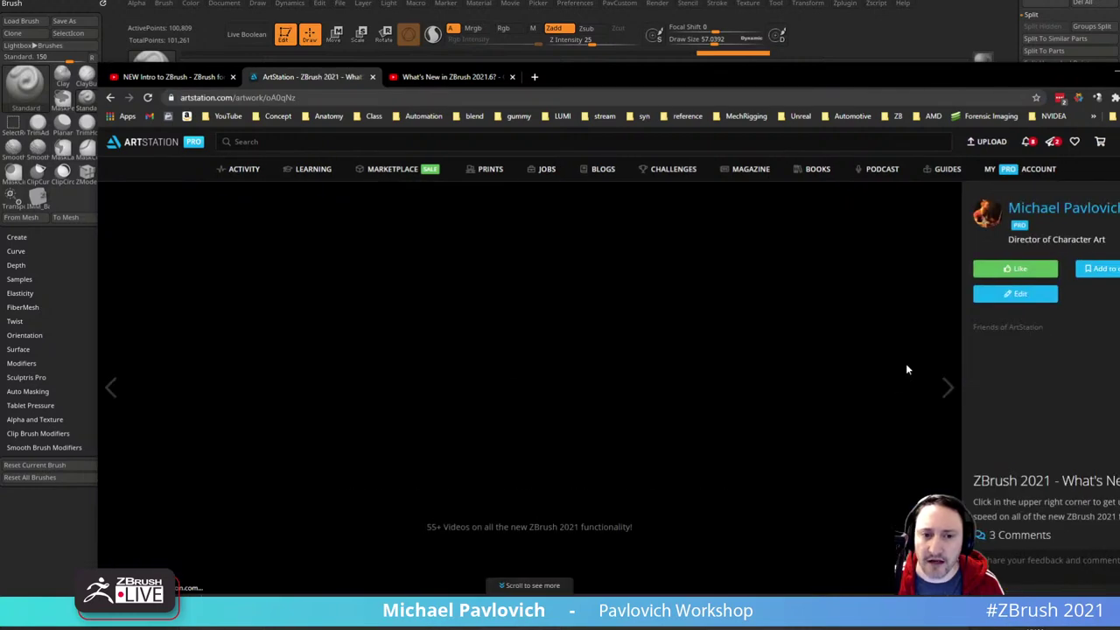
{"action": "left_click", "coordinate": [802, 198]}
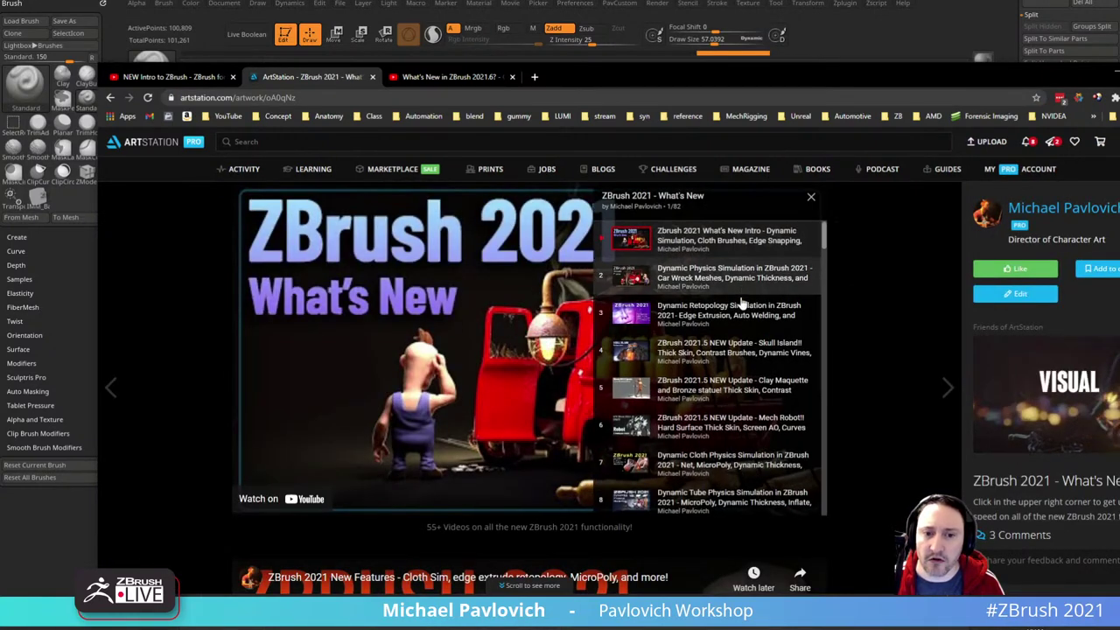
{"action": "left_click", "coordinate": [810, 197]}
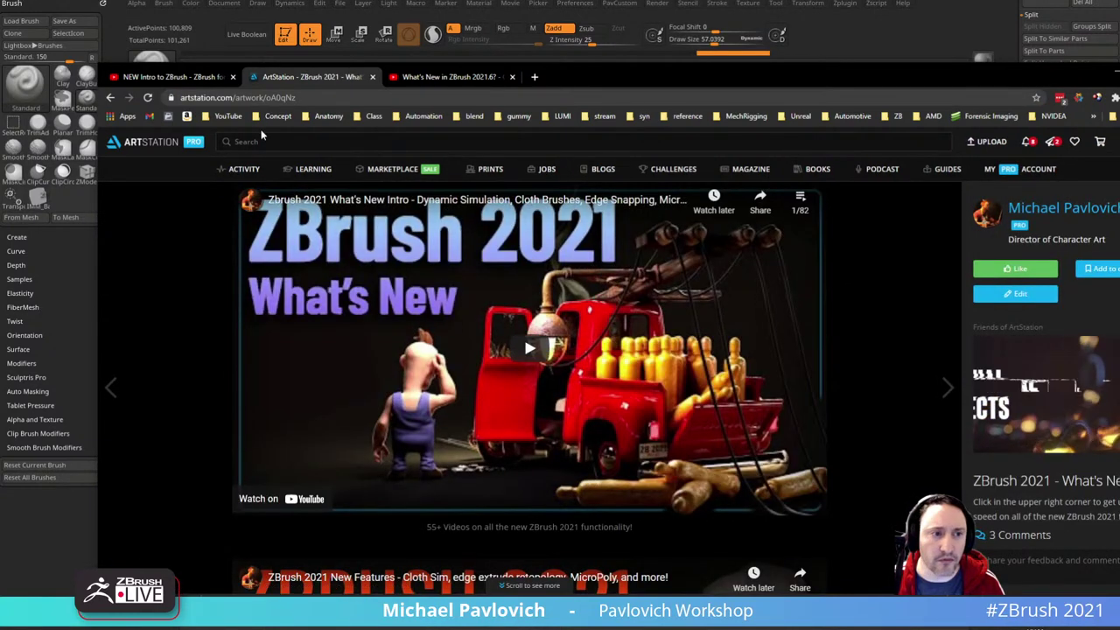
- Go back to the ArtStation portfolio, select its web address and switch back to ZBrush
{"action": "left_click", "coordinate": [110, 97]}
{"action": "left_click", "coordinate": [341, 98]}
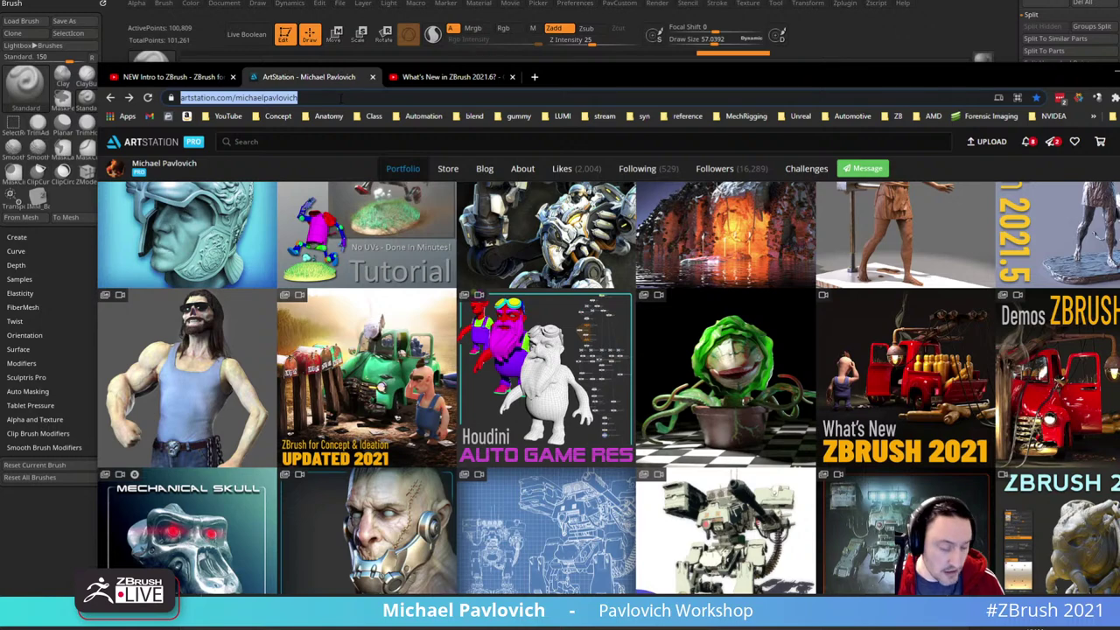
{"action": "key", "text": "alt+Tab"}
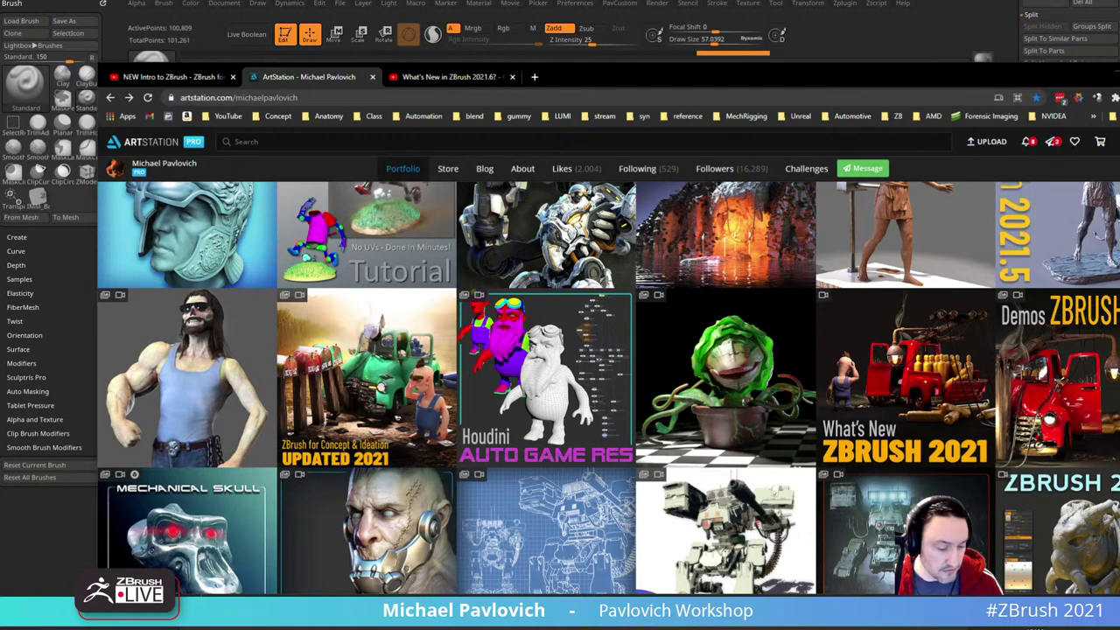
{"action": "left_click", "coordinate": [791, 53]}
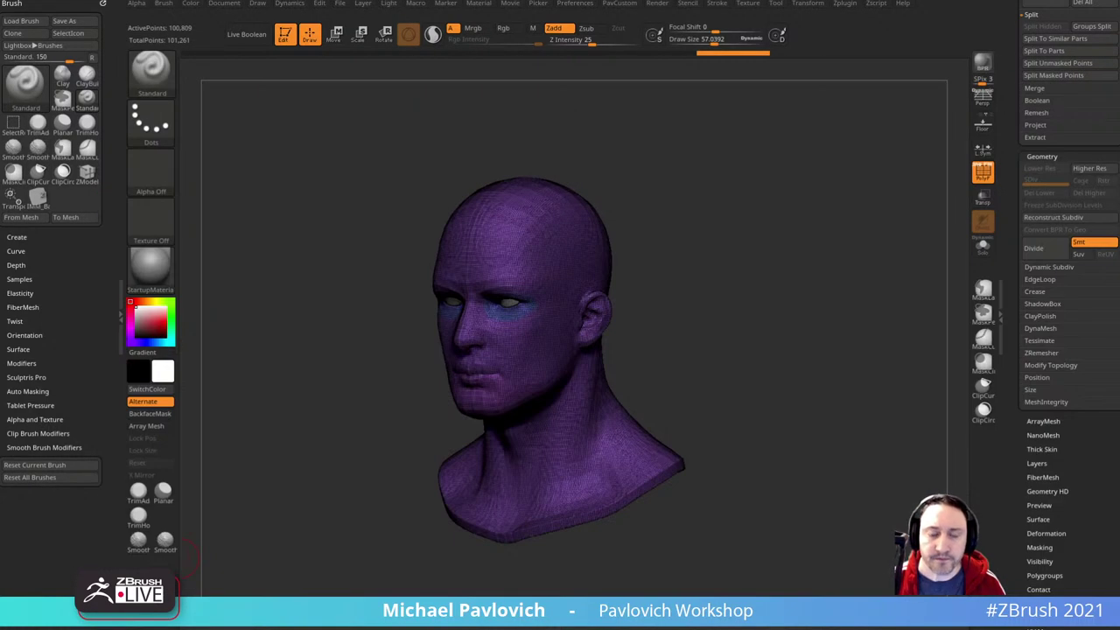
- Hide the head's polyframe and inspect the remeshed surface from three-quarter and straight front views
{"action": "left_click", "coordinate": [981, 174]}
{"action": "left_click_drag", "start_coordinate": [817, 278], "coordinate": [852, 237], "text": "shift"}
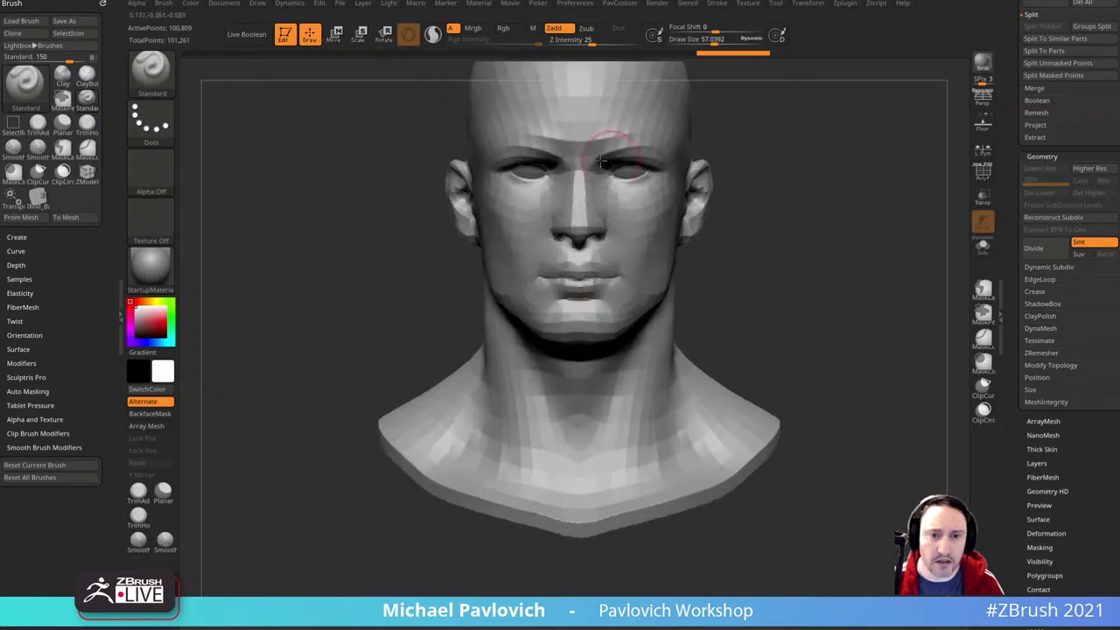
{"action": "left_click_drag", "start_coordinate": [758, 124], "coordinate": [818, 229]}
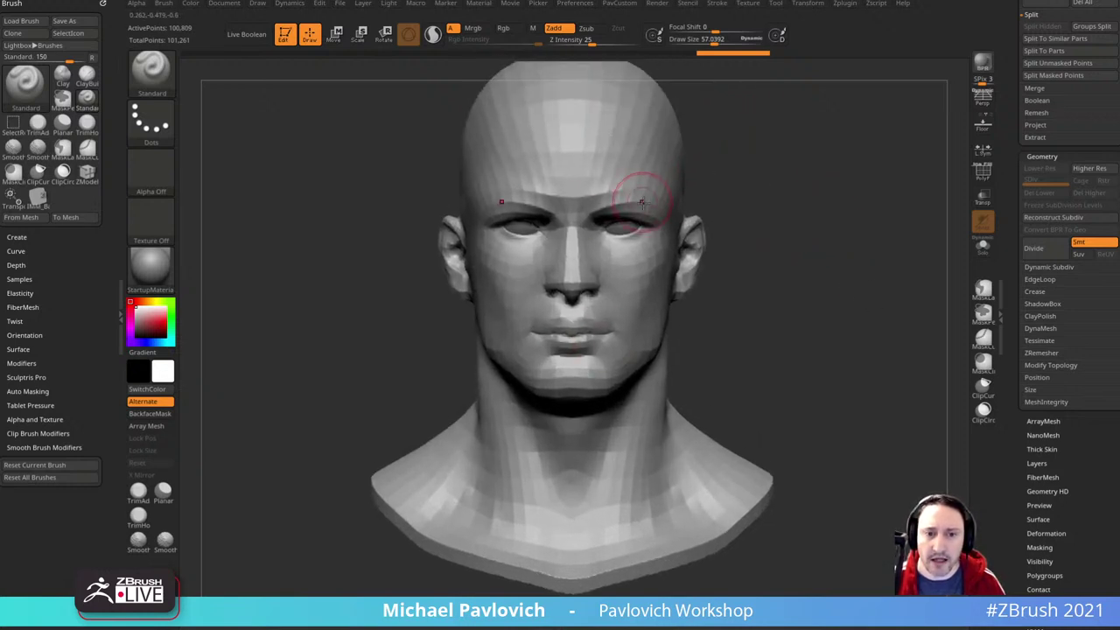
{"action": "left_click_drag", "start_coordinate": [691, 179], "coordinate": [758, 176]}
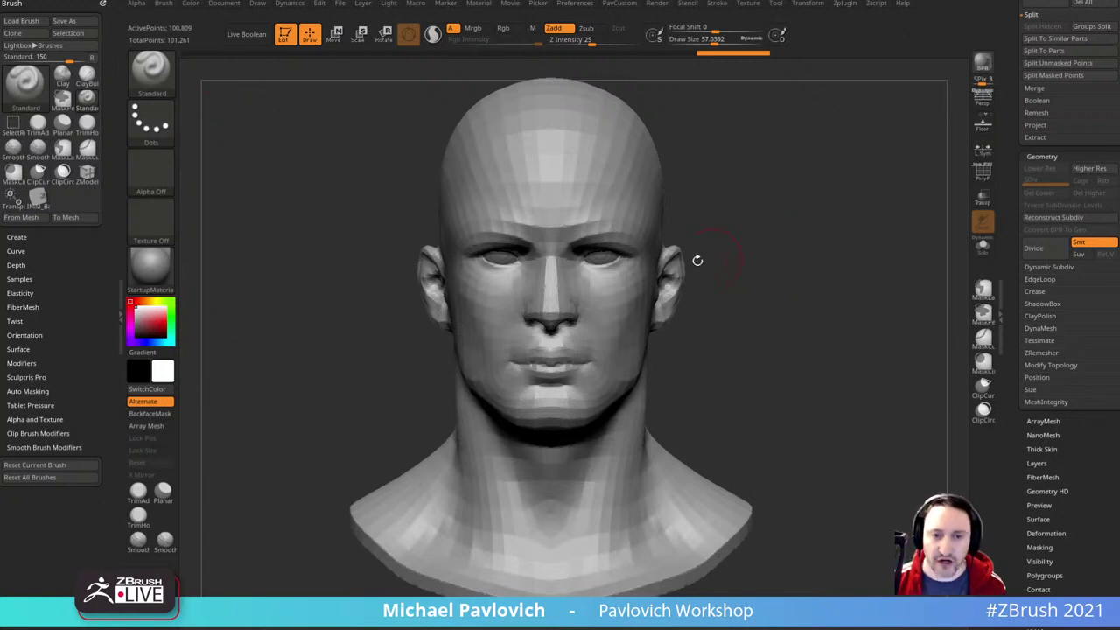
{"action": "left_click_drag", "start_coordinate": [825, 229], "coordinate": [796, 222]}
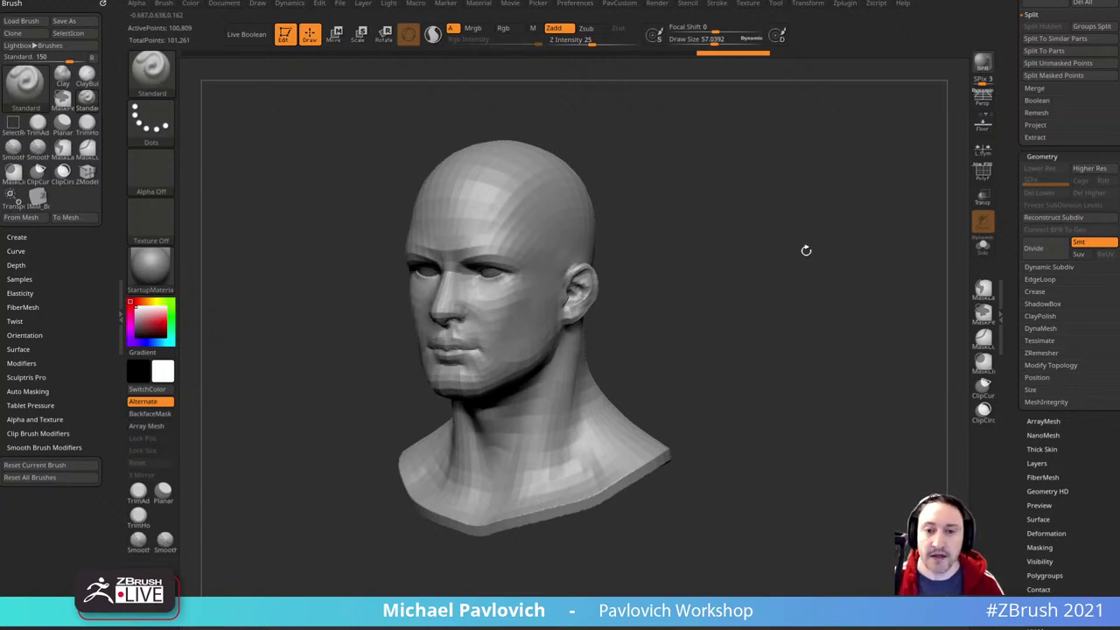
{"action": "left_click_drag", "start_coordinate": [675, 255], "coordinate": [867, 260]}
{"action": "left_click_drag", "start_coordinate": [759, 174], "coordinate": [845, 220], "text": "shift"}
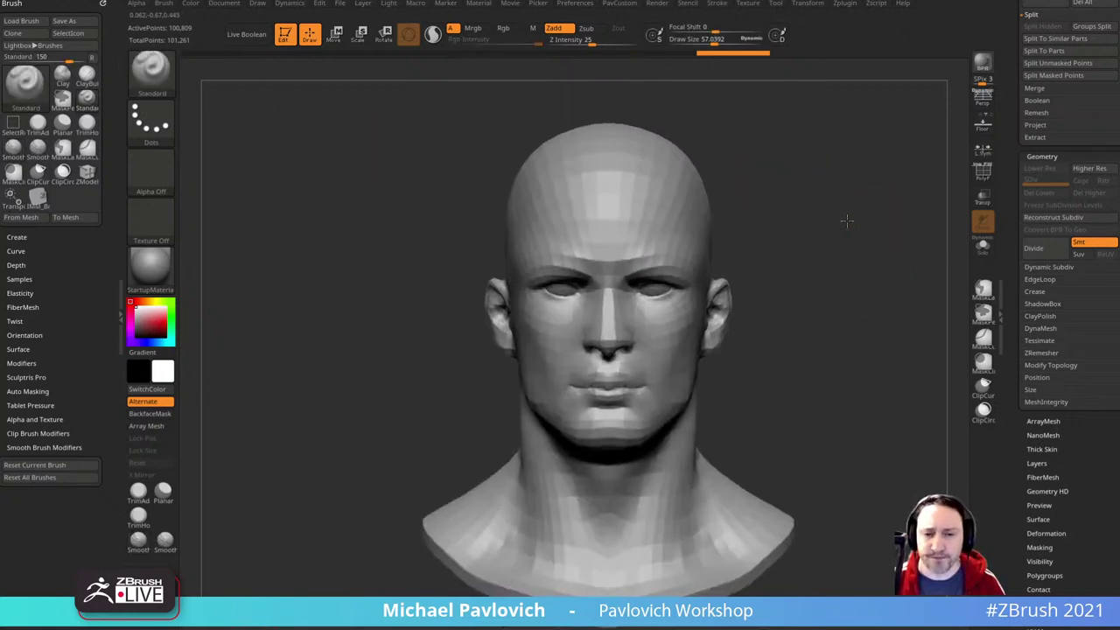
- Undo the last two changes and smooth the brow area of the head in front view
{"action": "key", "text": "shift"}
{"action": "key", "text": "ctrl+z"}
{"action": "key", "text": "ctrl+z"}
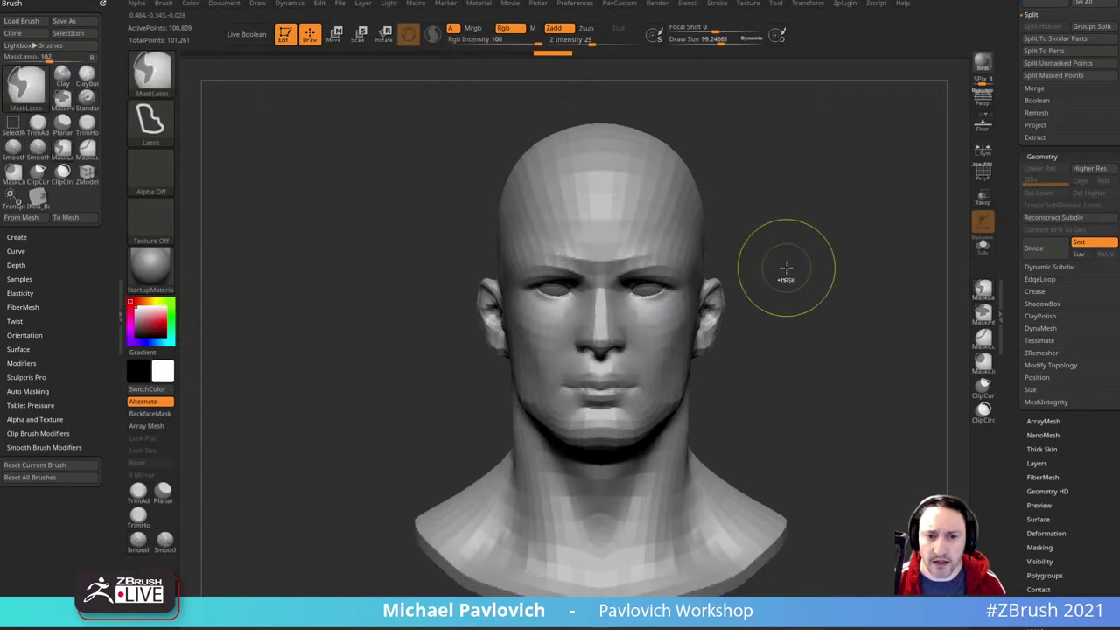
{"action": "right_click_drag", "start_coordinate": [667, 270], "coordinate": [604, 284], "text": "alt"}
{"action": "left_click_drag", "start_coordinate": [588, 282], "coordinate": [544, 273], "text": "shift"}
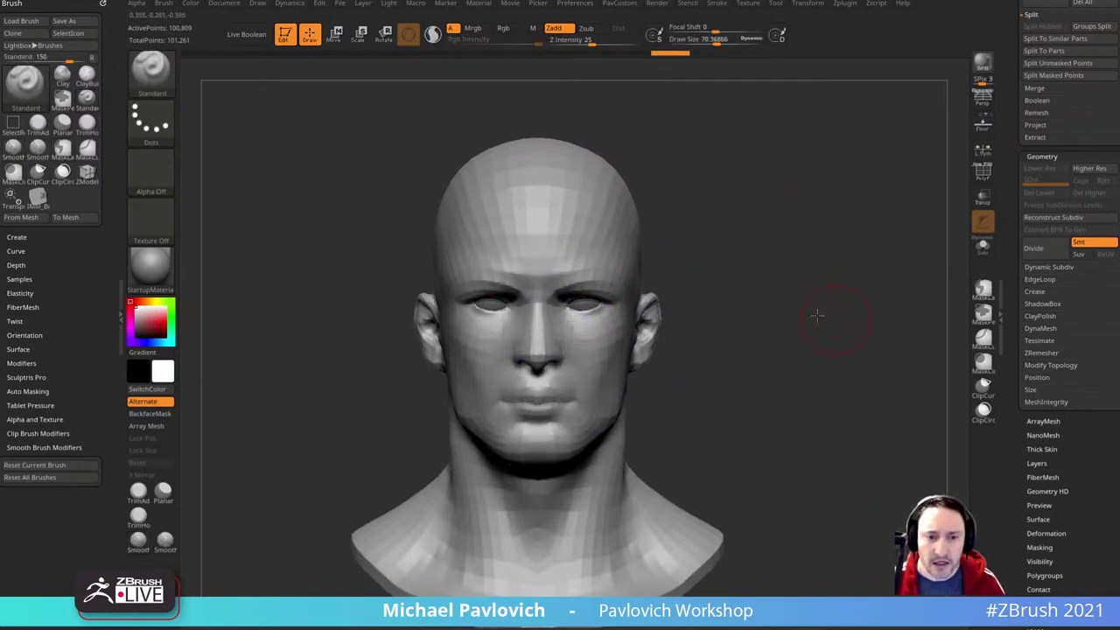